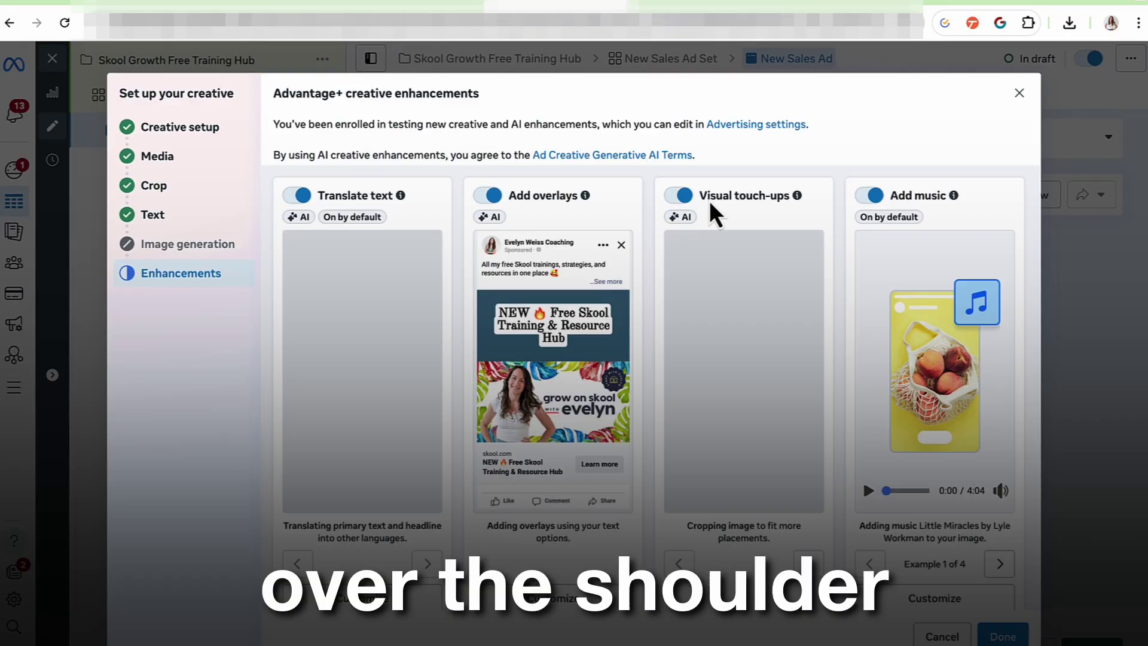
# Step: Scroll through the Advantage+ creative enhancements and return to the Campaigns list of 104 campaigns
pyautogui.scroll(-7, 755, 278)
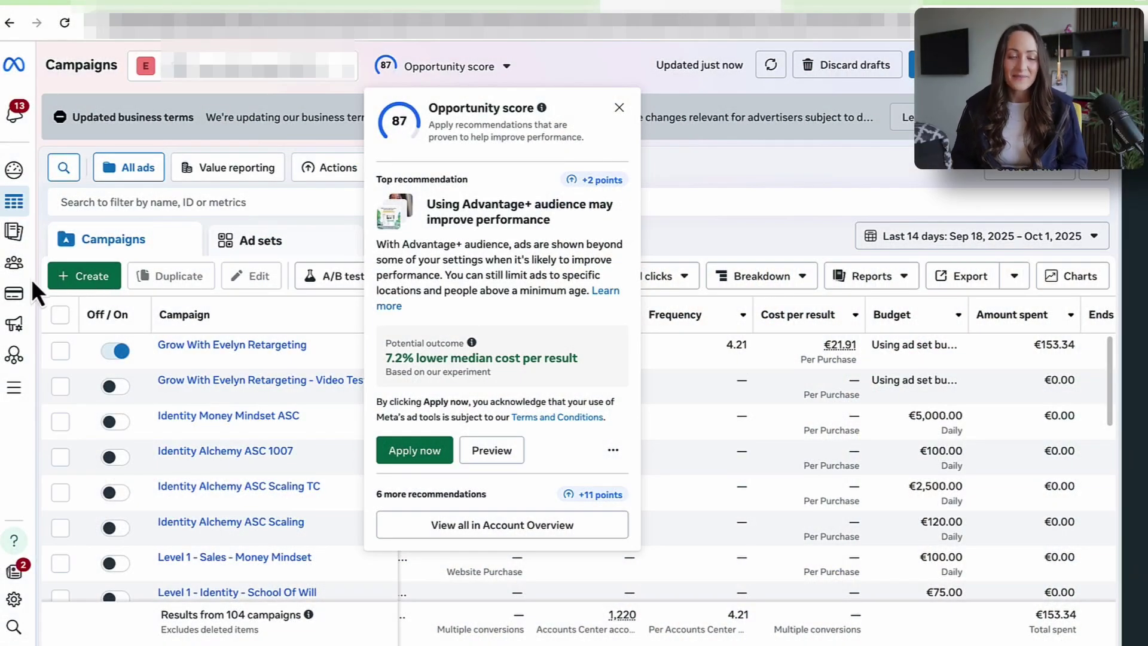
# Step: Load skool.com in a new tab and switch to the Skool Growth Free Training Hub group
pyautogui.click(802, 6)
pyautogui.write('sk')
pyautogui.press('Return')
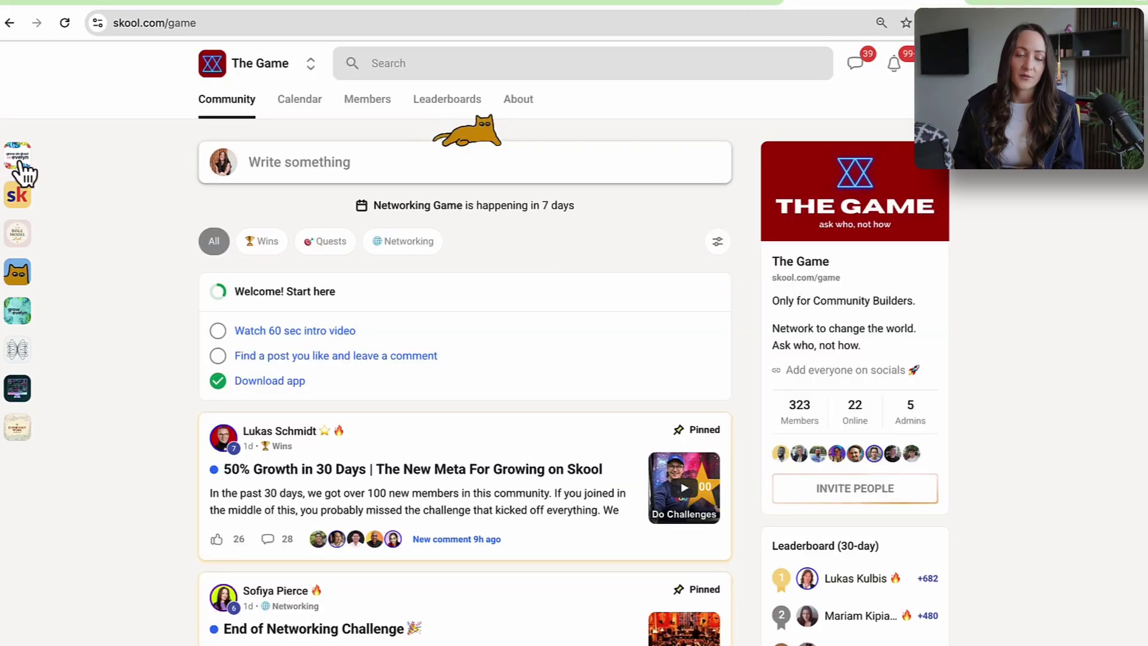
pyautogui.click(20, 161)
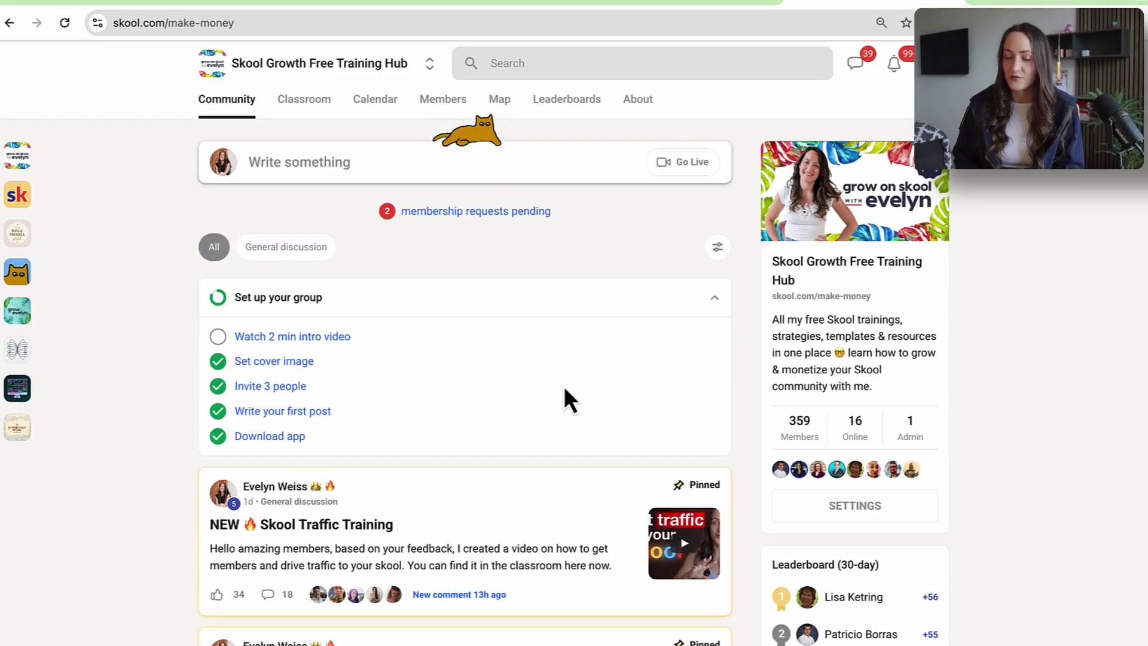
# Step: Browse the How To Start & Grow Your Skool course lessons, from How Skool Works to Path To Monetization
pyautogui.click(303, 123)
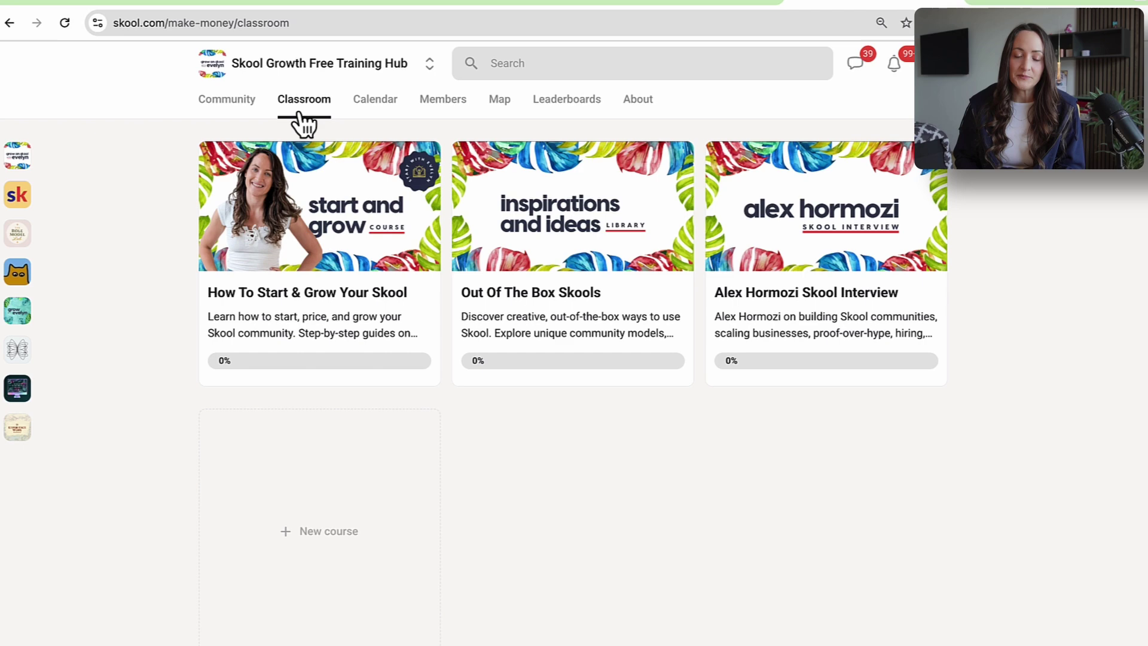
pyautogui.click(316, 263)
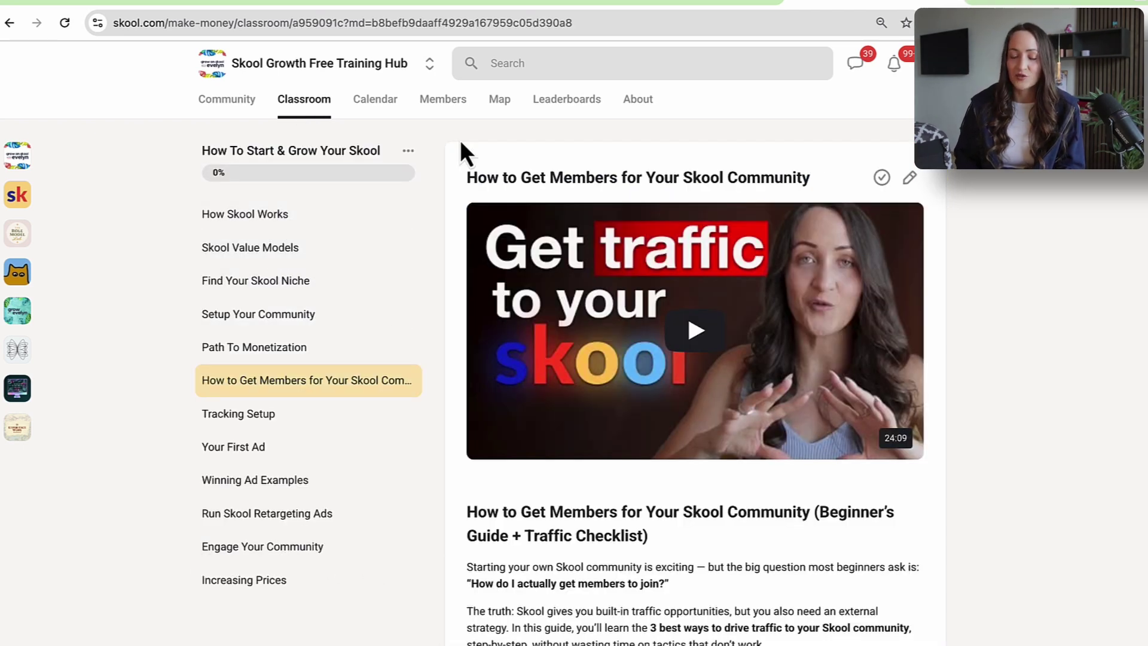
pyautogui.click(313, 221)
pyautogui.click(314, 252)
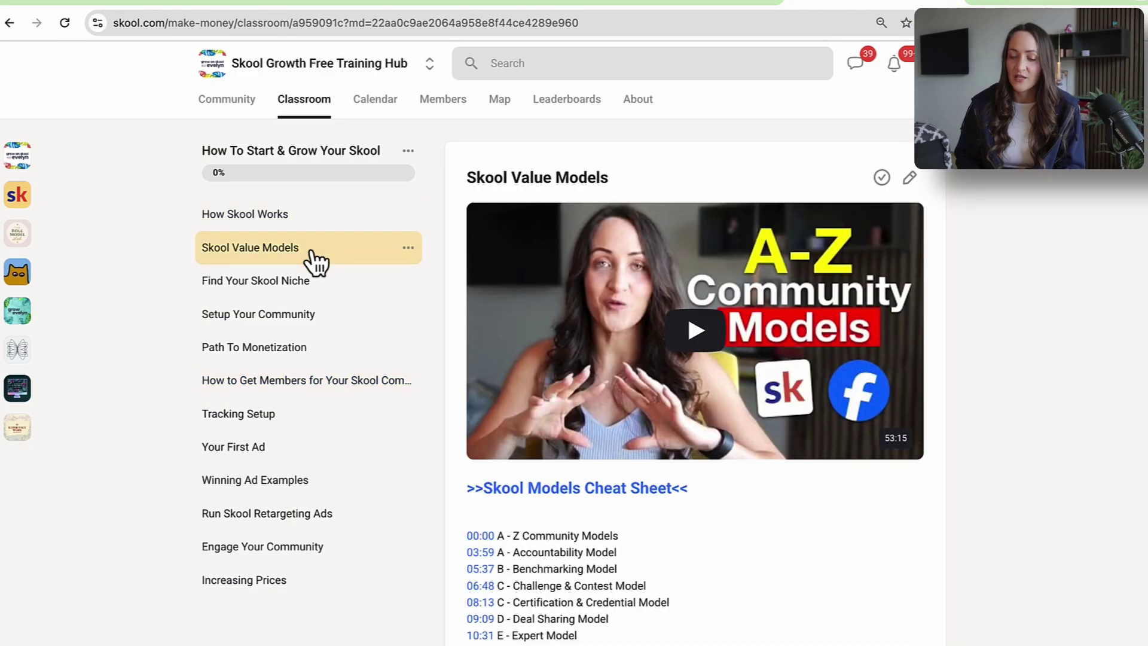
pyautogui.click(308, 281)
pyautogui.click(302, 318)
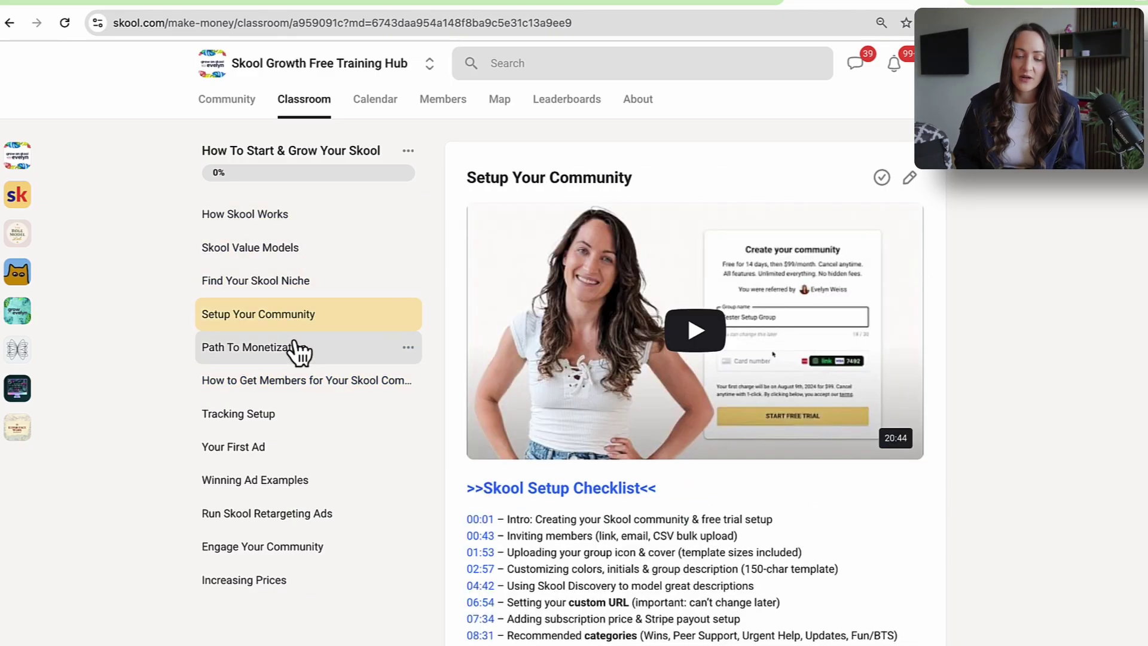
pyautogui.click(295, 344)
pyautogui.scroll(-20, 296, 353)
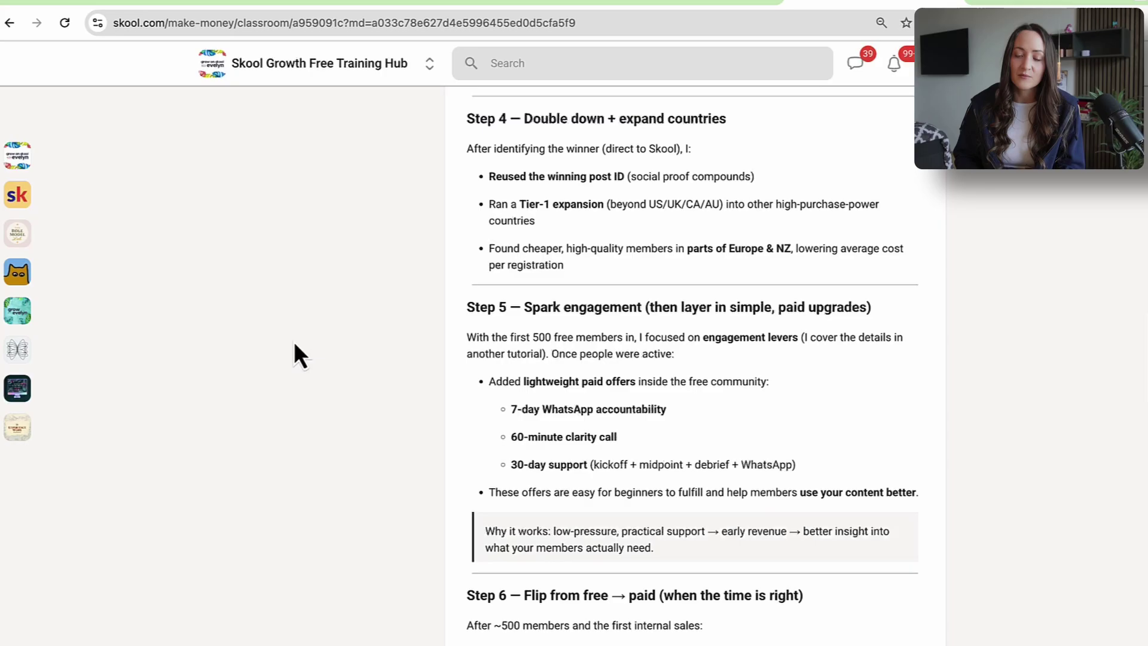
pyautogui.scroll(-6, 297, 357)
pyautogui.scroll(20, 297, 357)
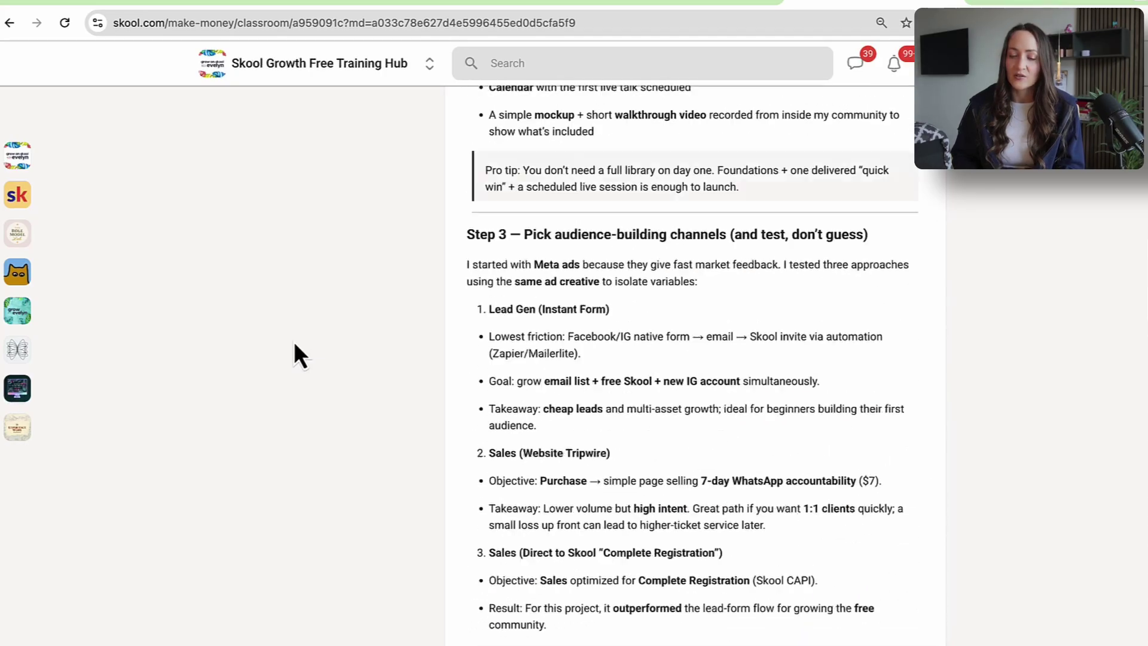
pyautogui.scroll(-1, 298, 353)
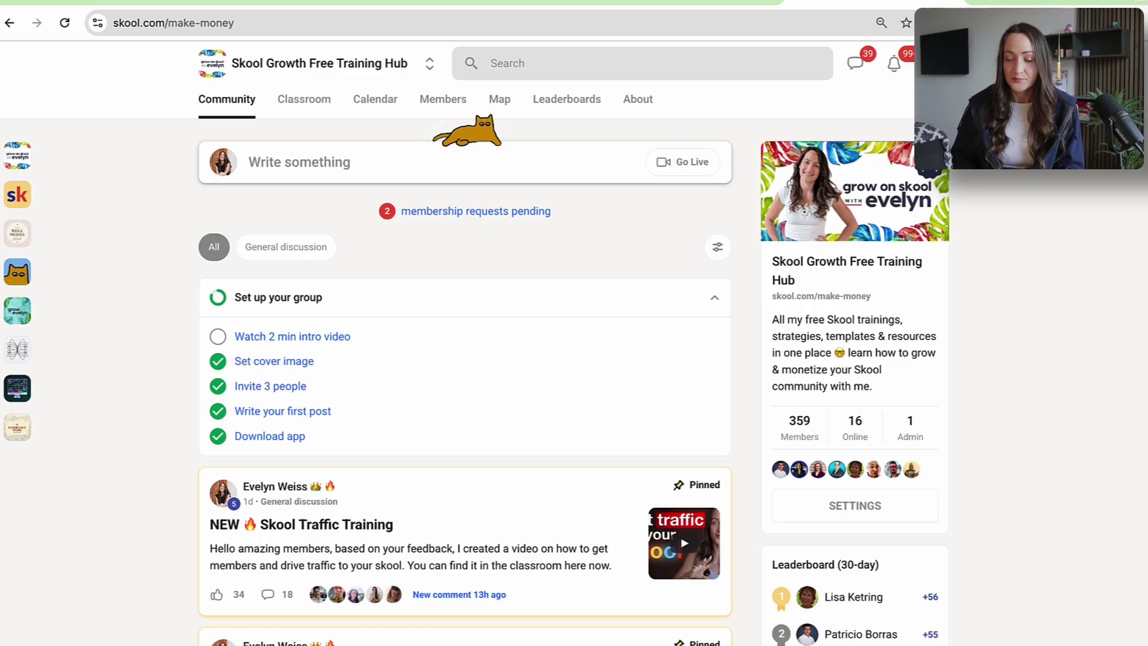
# Step: Disconnect the current pixel in the group's Meta pixel tracking plugin under Settings > Plugins
pyautogui.click(855, 507)
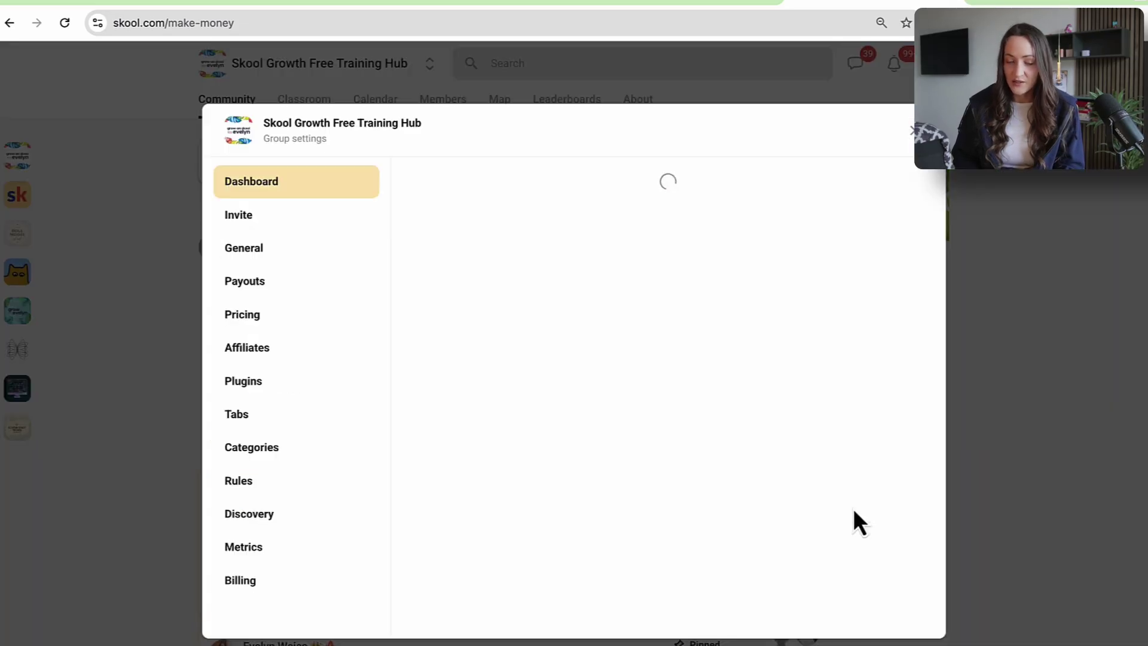
pyautogui.click(297, 395)
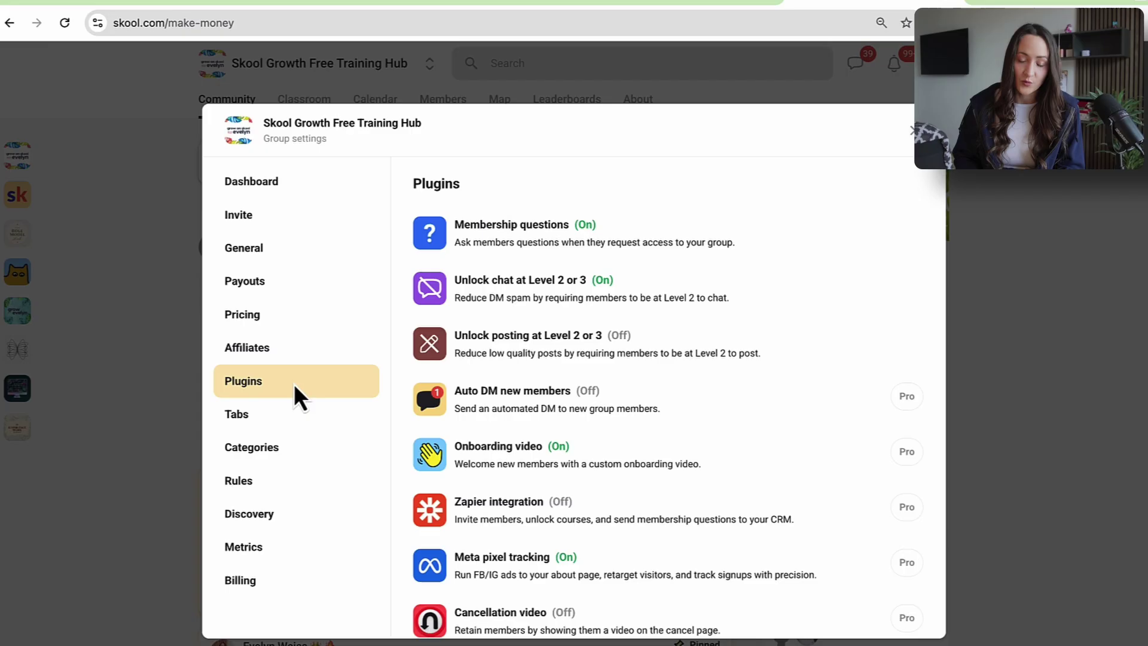
pyautogui.scroll(-5, 693, 465)
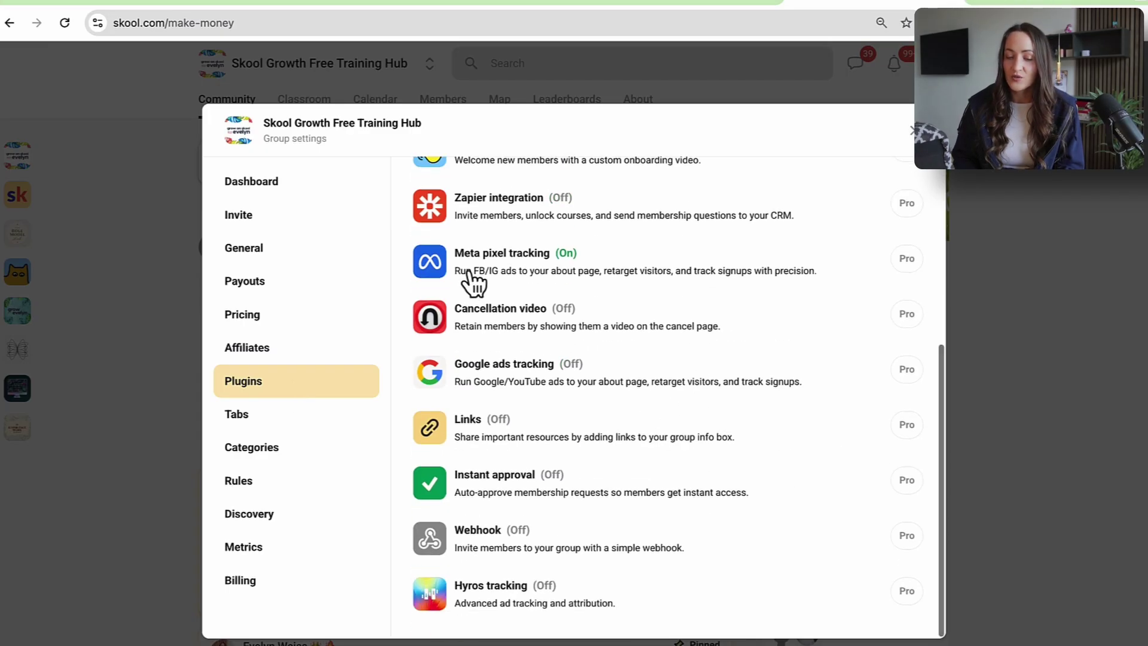
pyautogui.click(902, 267)
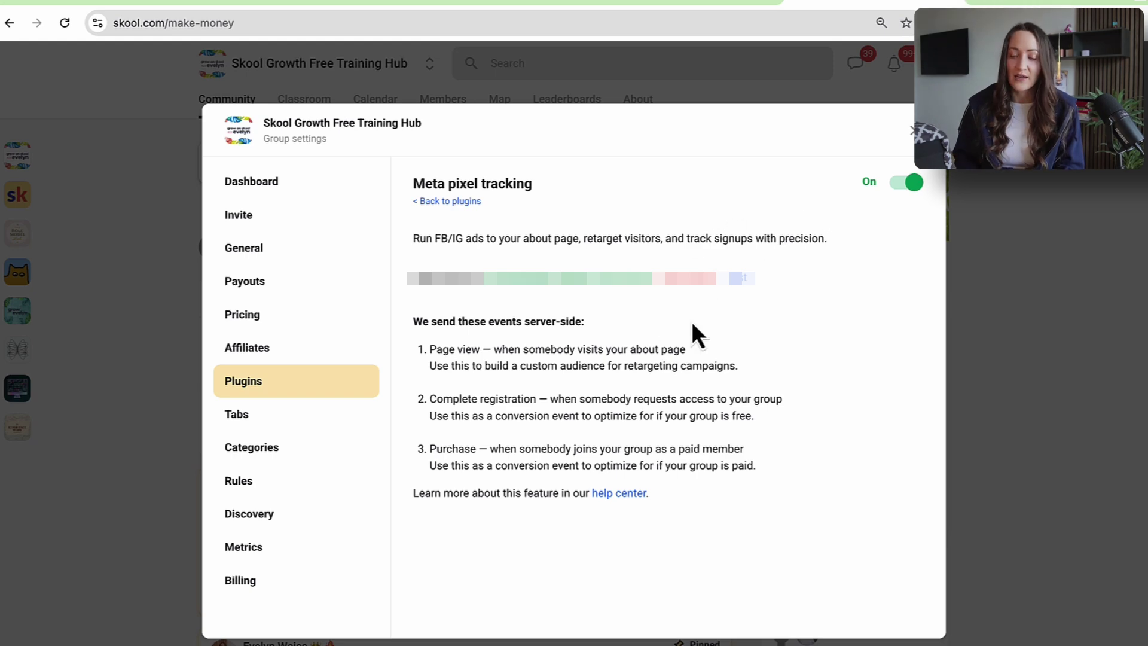
pyautogui.click(695, 299)
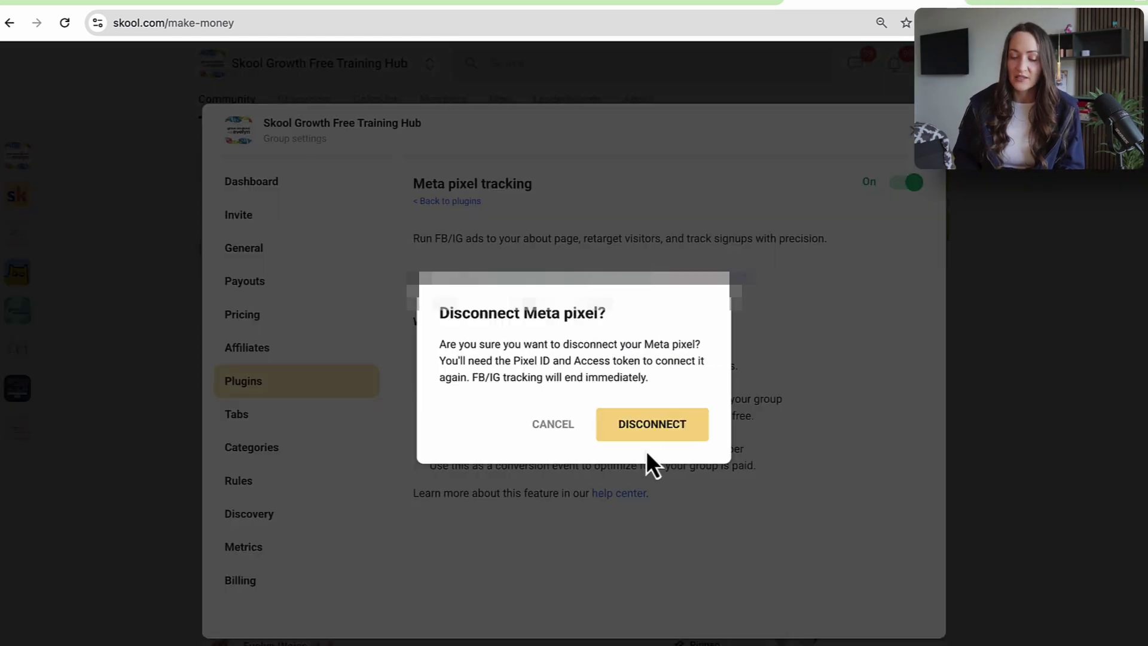
pyautogui.click(643, 431)
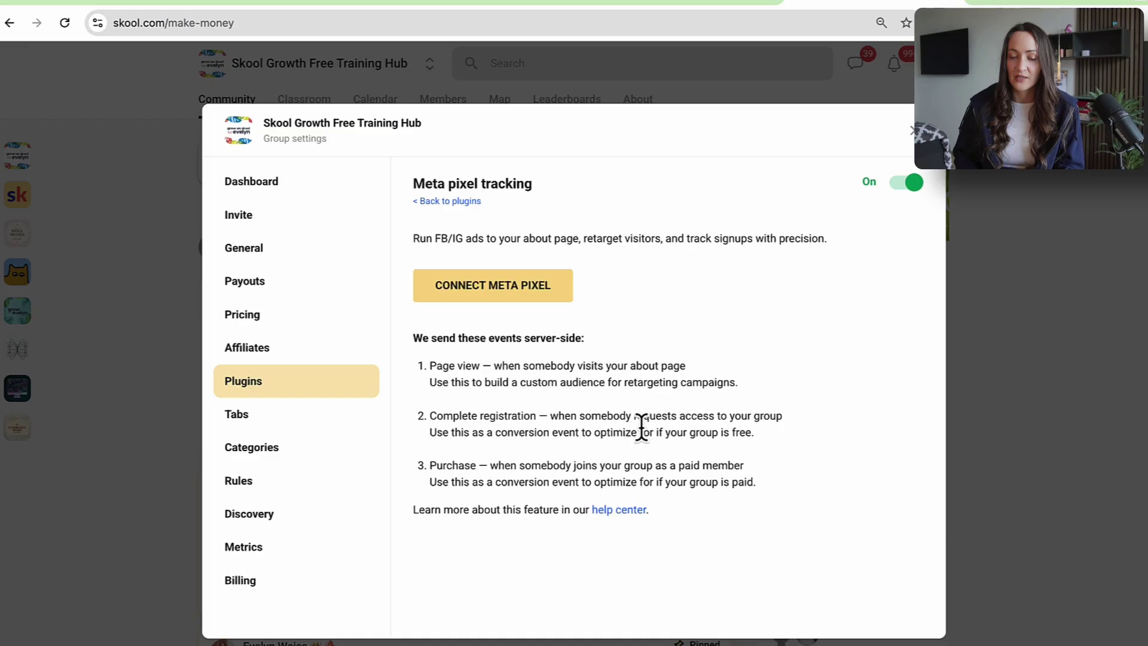
# Step: Copy the New GWE dataset's pixel ID from Events Manager into Skool's Meta pixel ID field
pyautogui.click(485, 293)
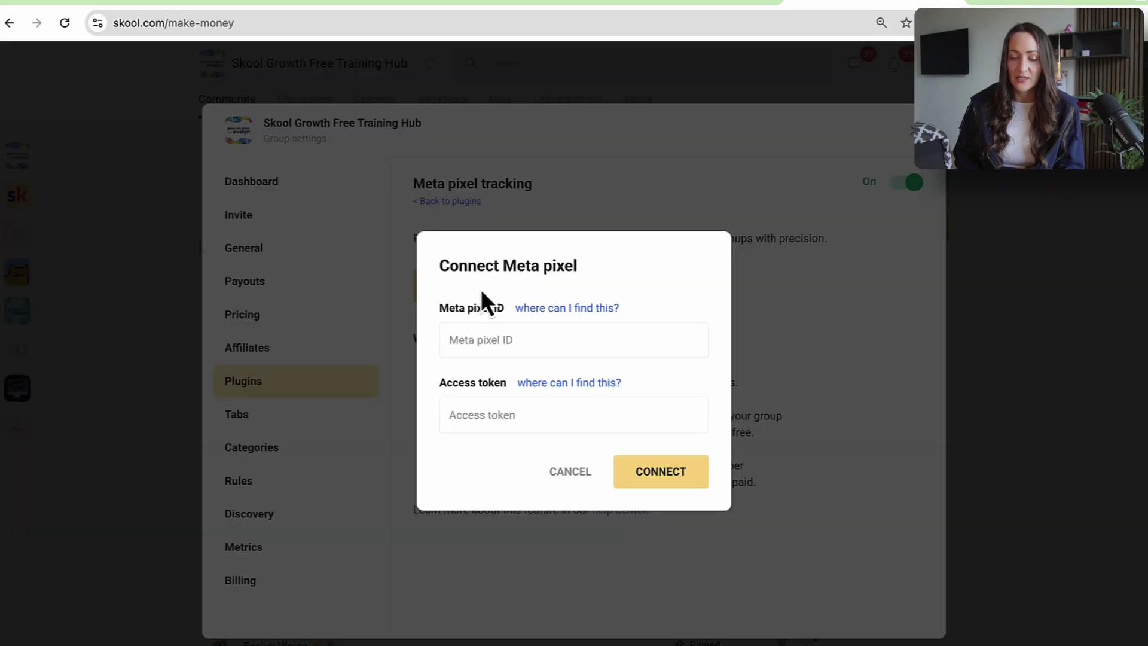
pyautogui.click(667, 1)
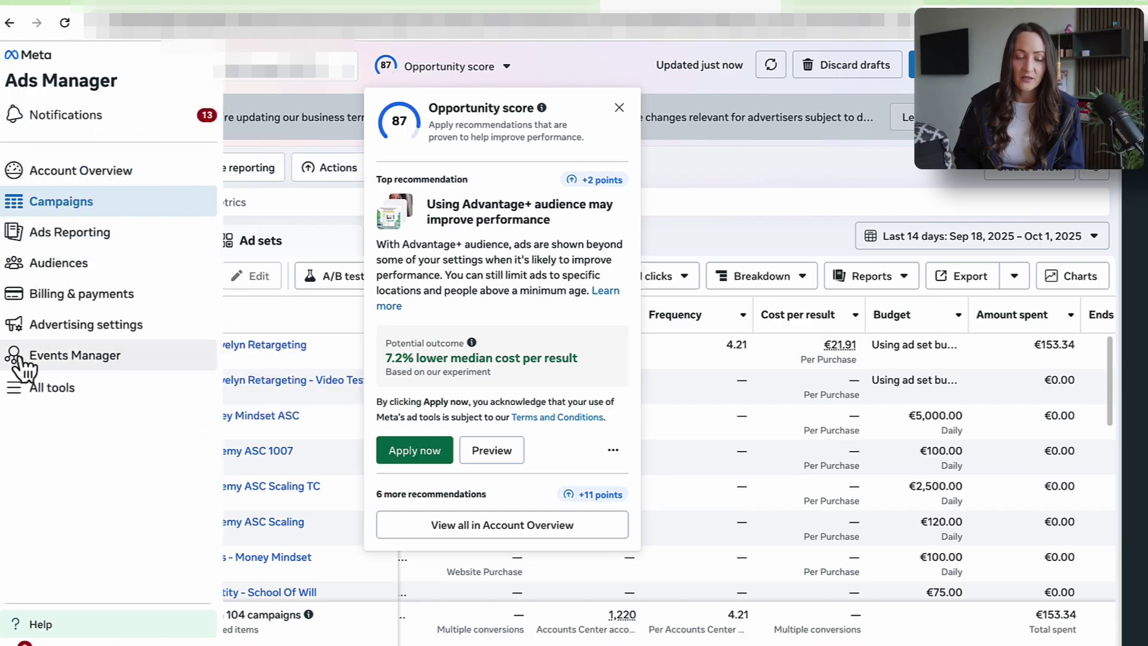
pyautogui.click(18, 359)
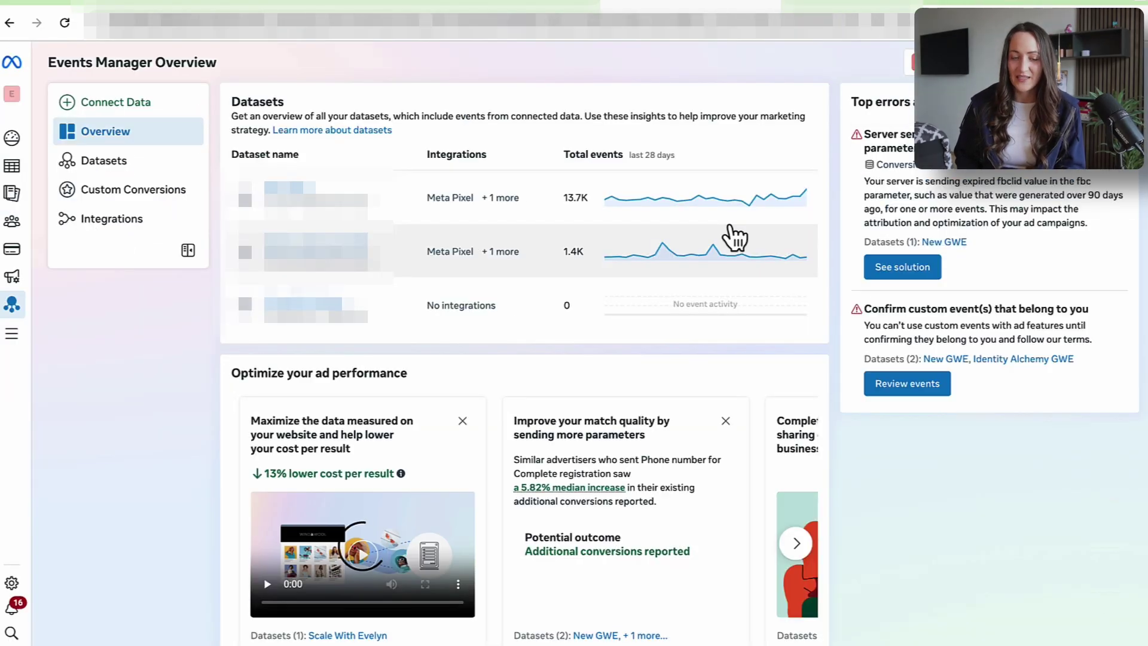
pyautogui.click(316, 206)
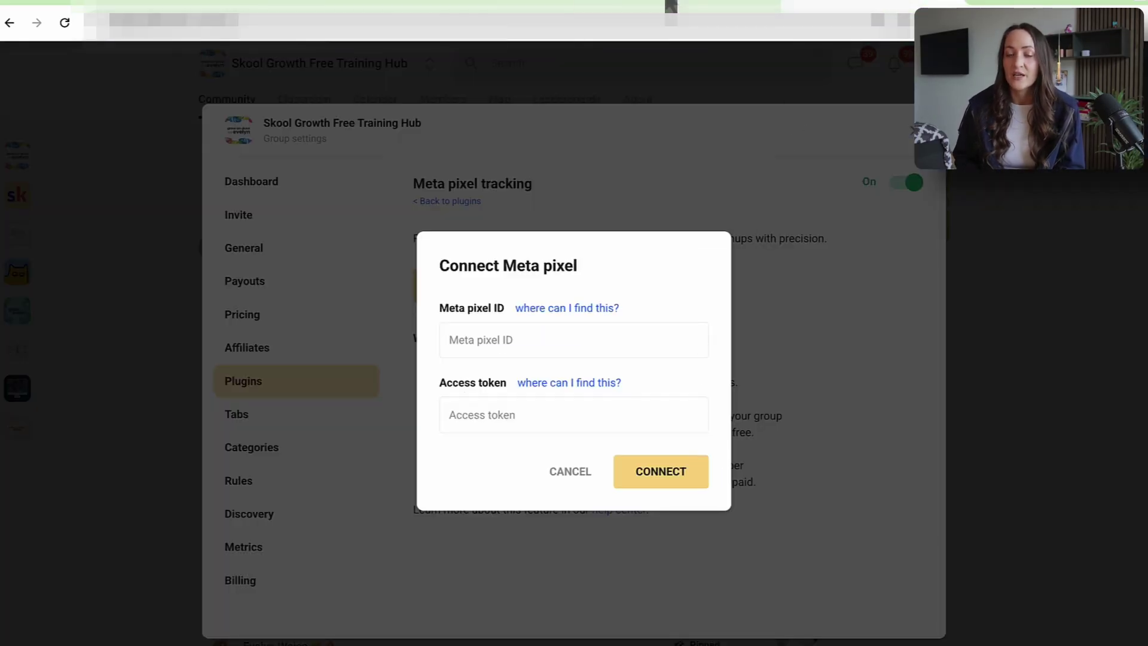
pyautogui.click(671, 5)
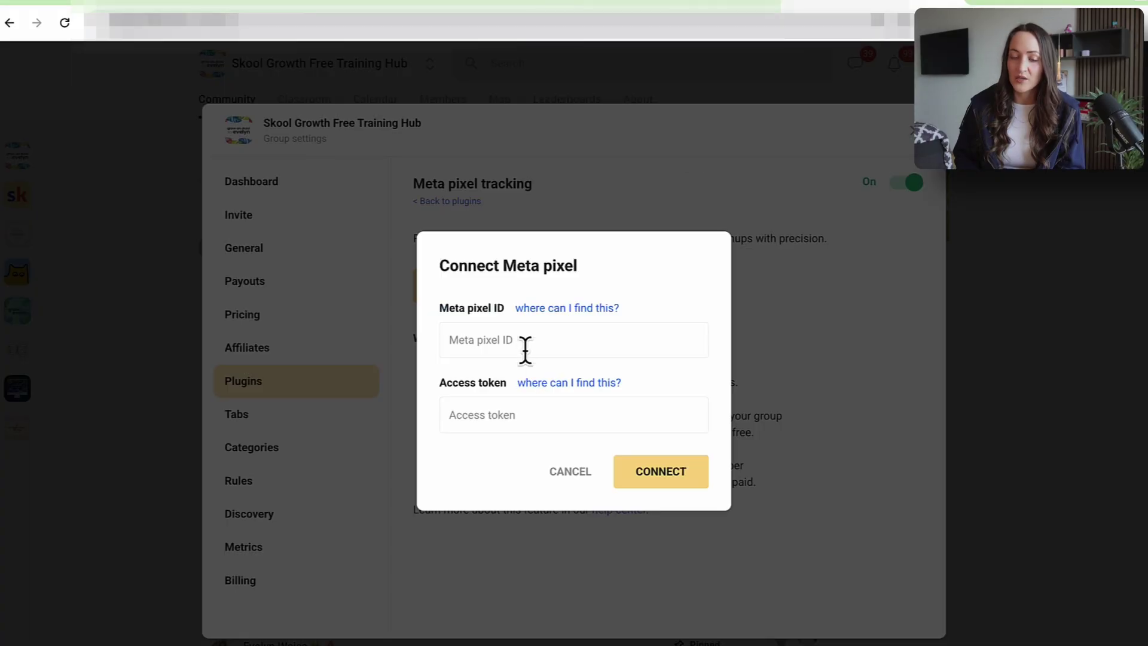
pyautogui.click(520, 339)
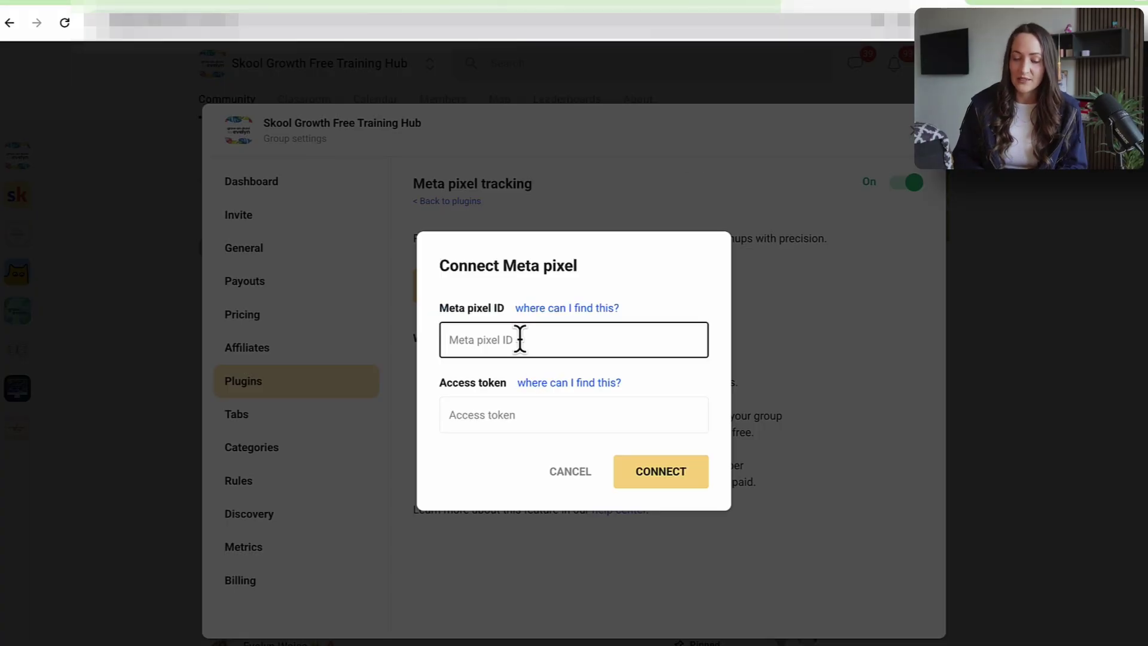
pyautogui.hotkey('ctrl', 'v')
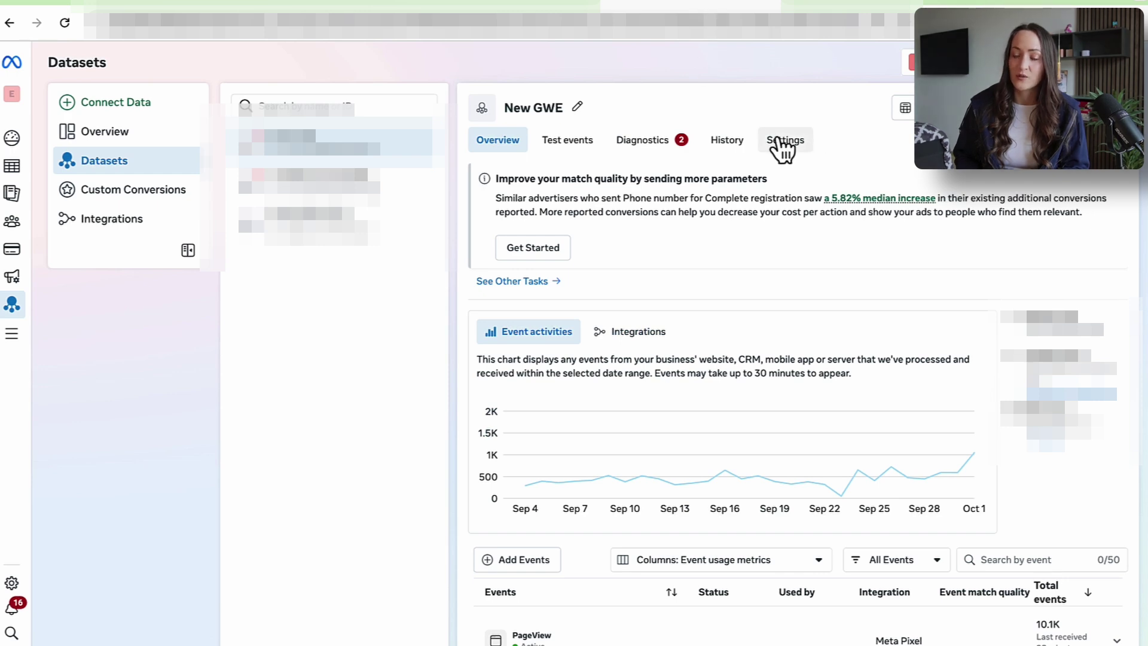
# Step: Generate a Conversions API access token from the dataset's Settings tab
pyautogui.click(791, 150)
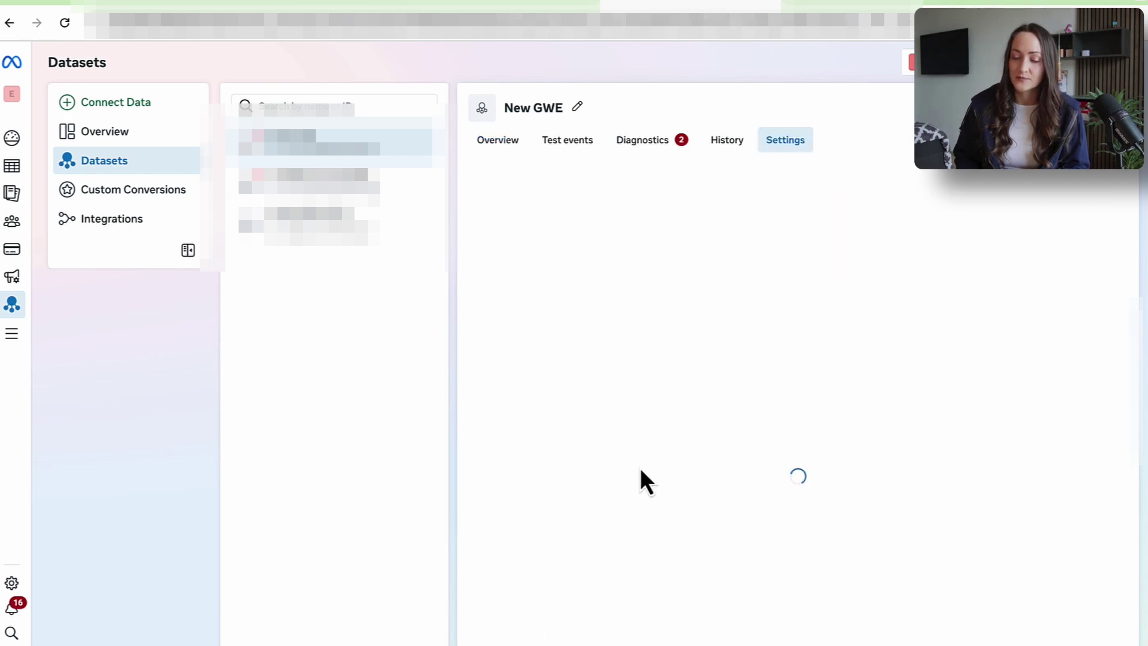
pyautogui.scroll(-6, 637, 488)
pyautogui.scroll(-18, 637, 475)
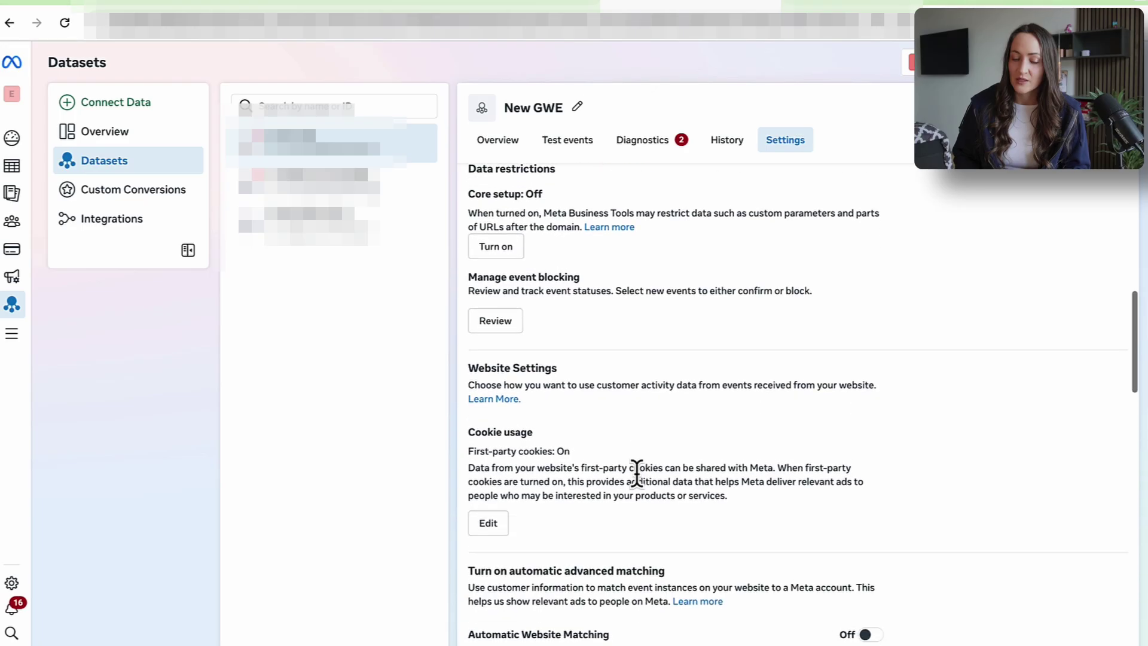
pyautogui.scroll(-3, 637, 476)
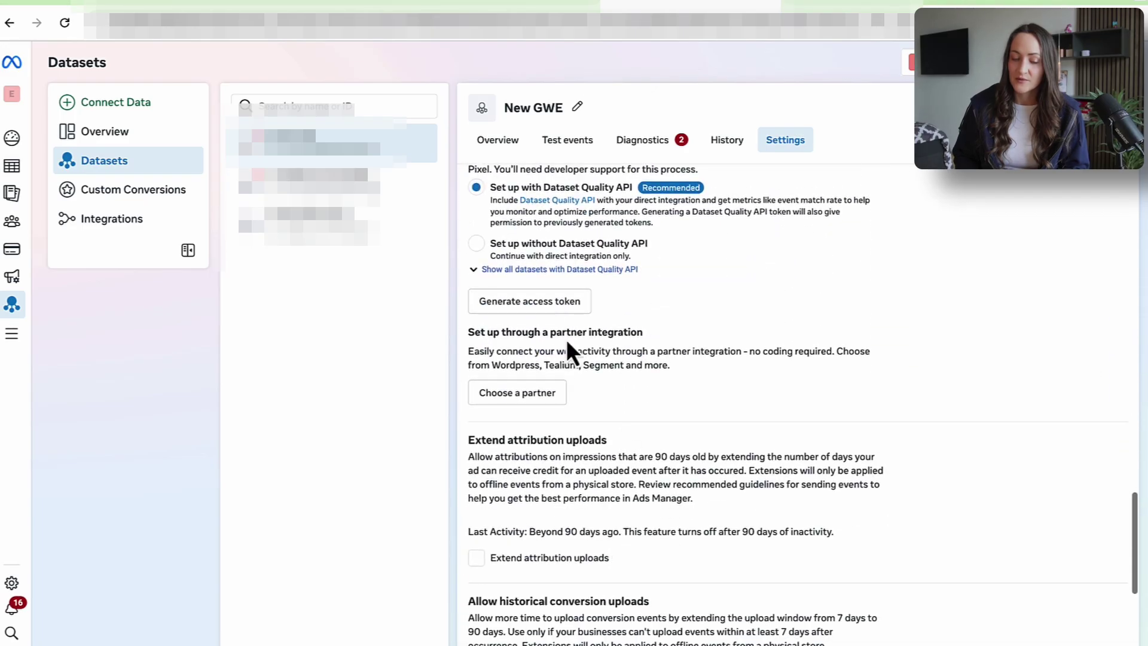
pyautogui.click(547, 308)
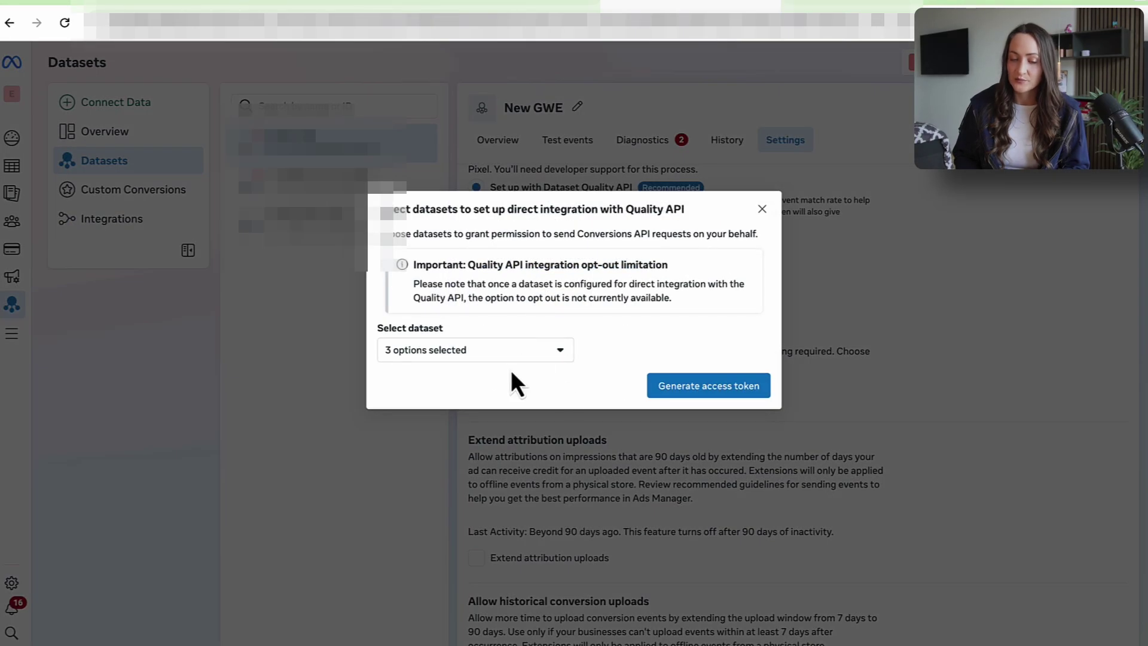
pyautogui.click(697, 389)
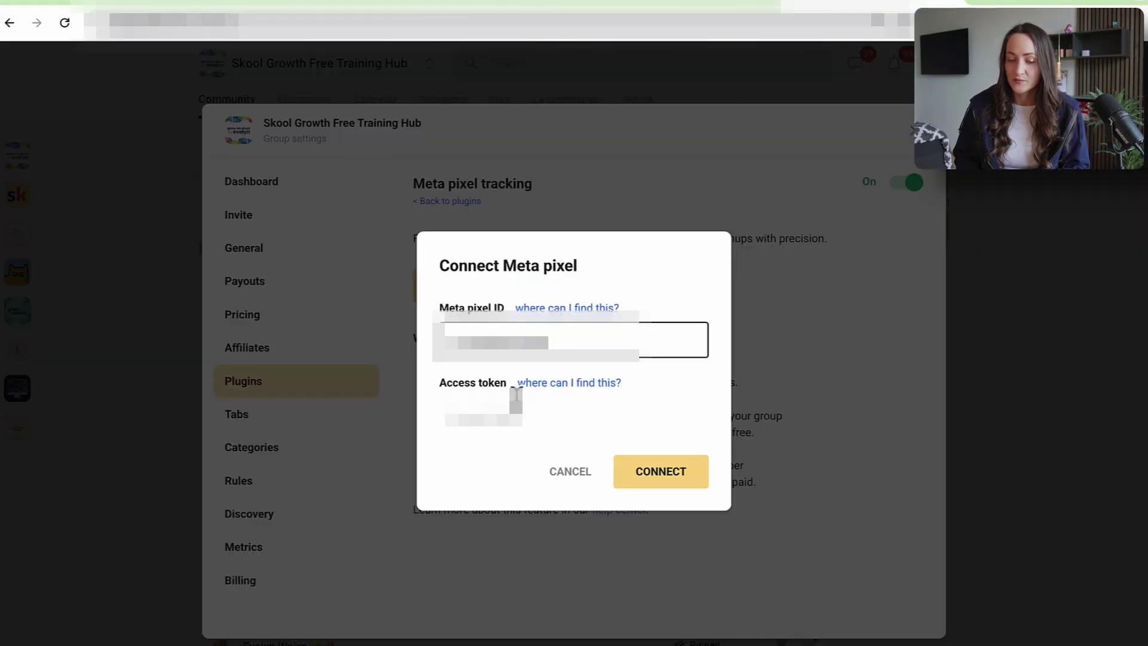
# Step: Paste the token into Skool's Access token field and connect the Meta pixel
pyautogui.click(514, 407)
pyautogui.hotkey('ctrl', 'v')
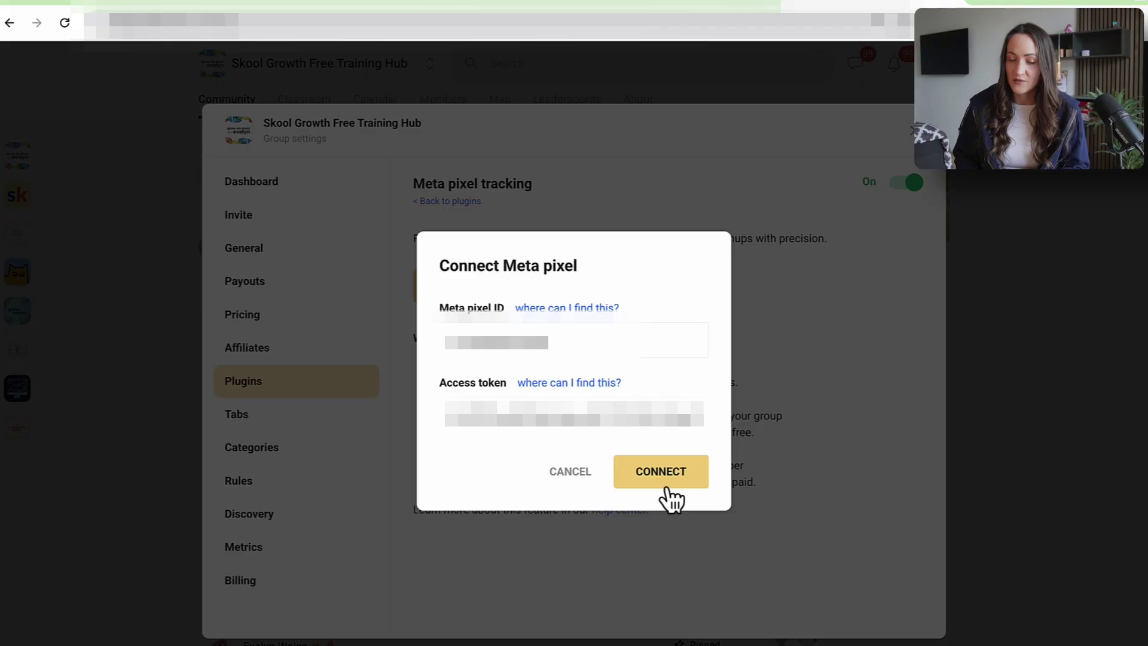
pyautogui.click(664, 483)
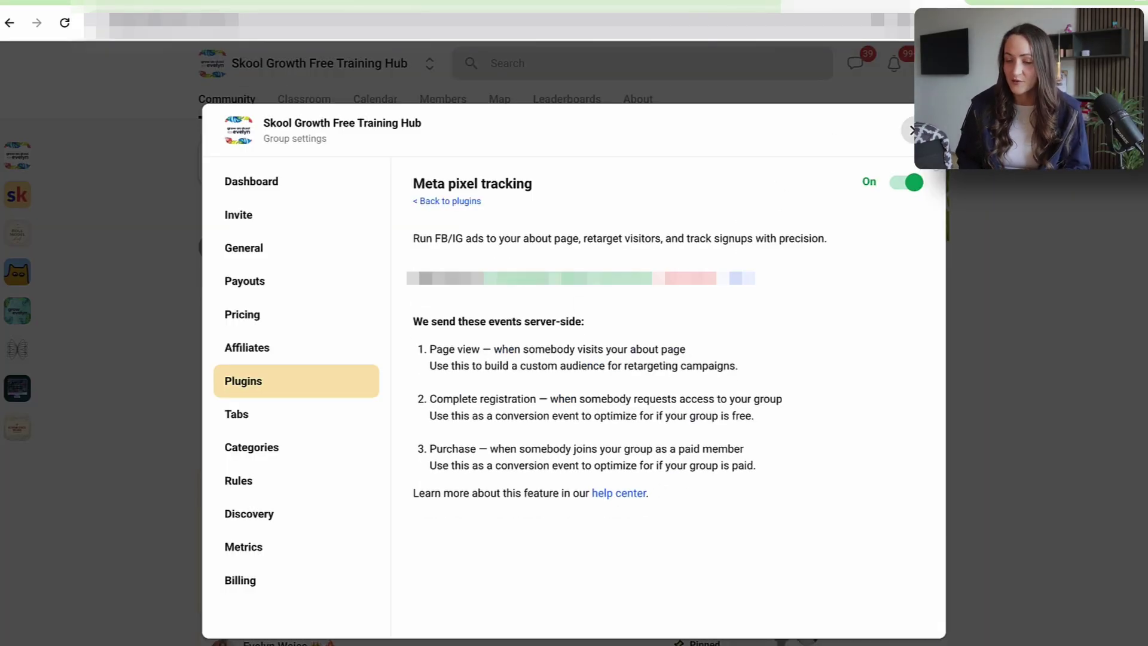
# Step: Close the group settings and look over the group's About page
pyautogui.press('Escape')
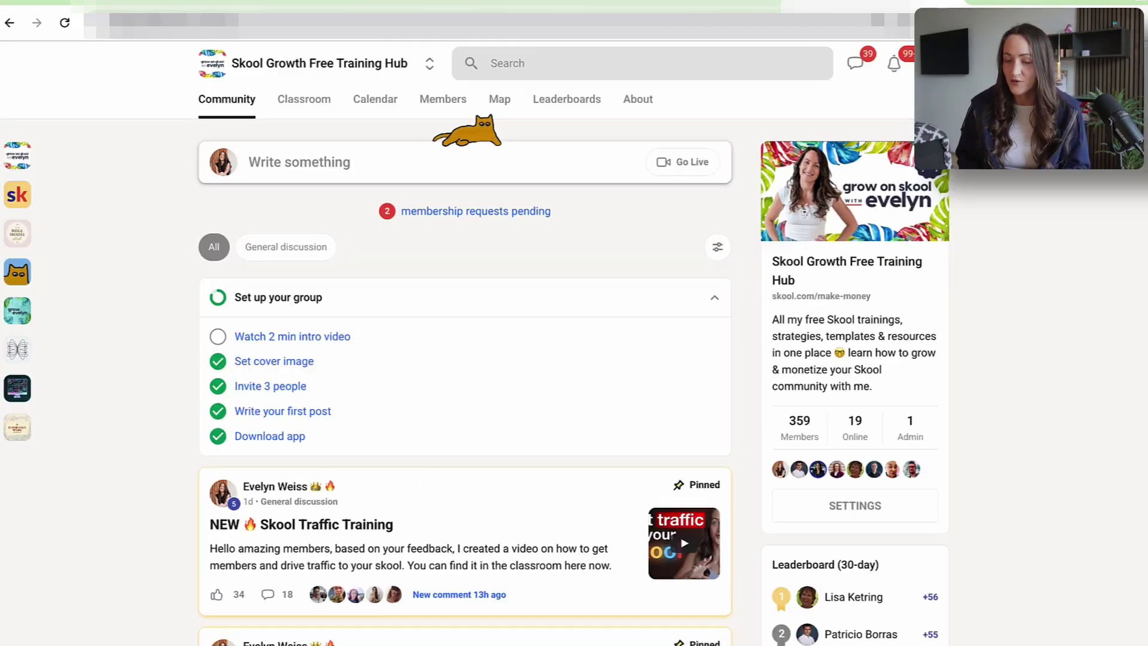
pyautogui.click(646, 110)
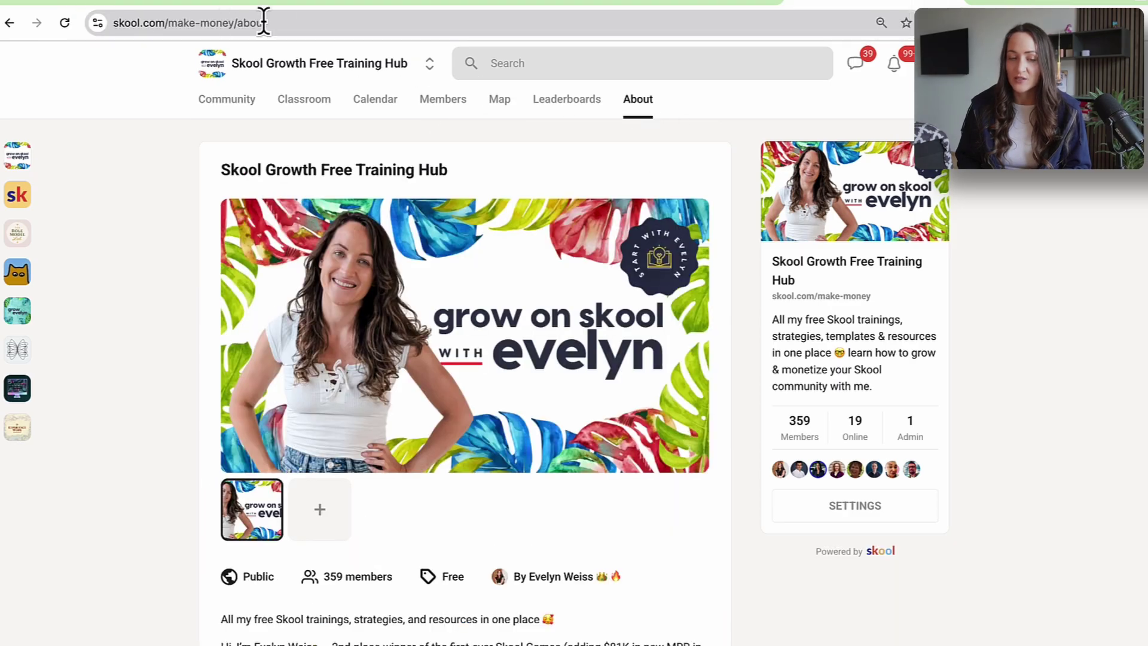
pyautogui.scroll(-3, 323, 384)
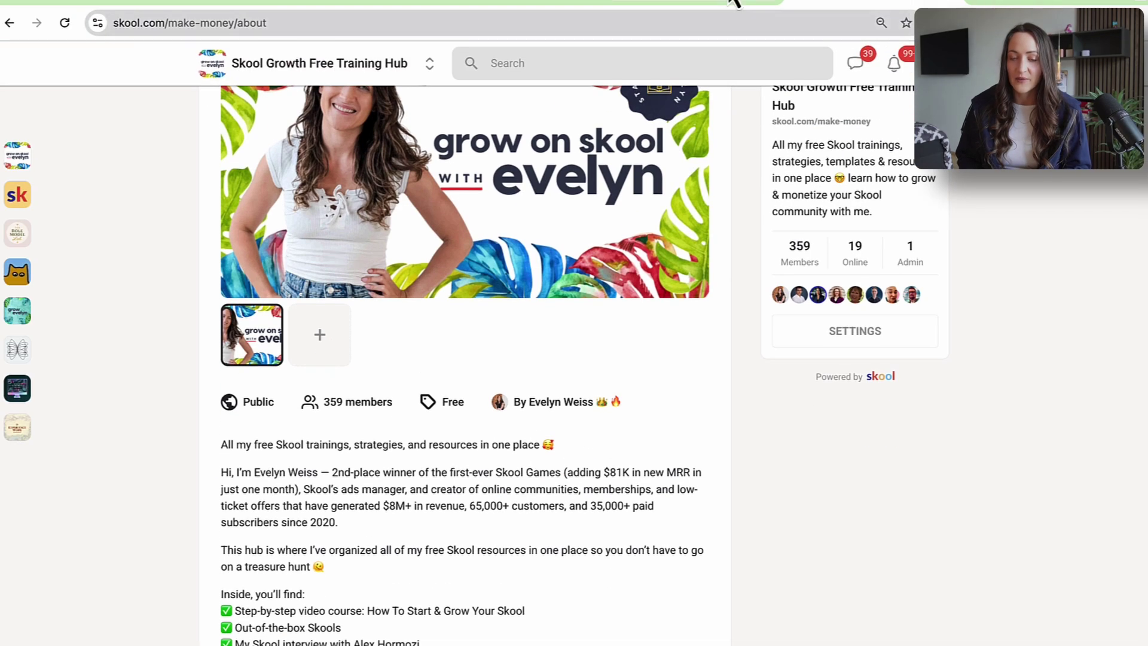
# Step: Start a new campaign in Ads Manager with Sales as the objective
pyautogui.click(694, 5)
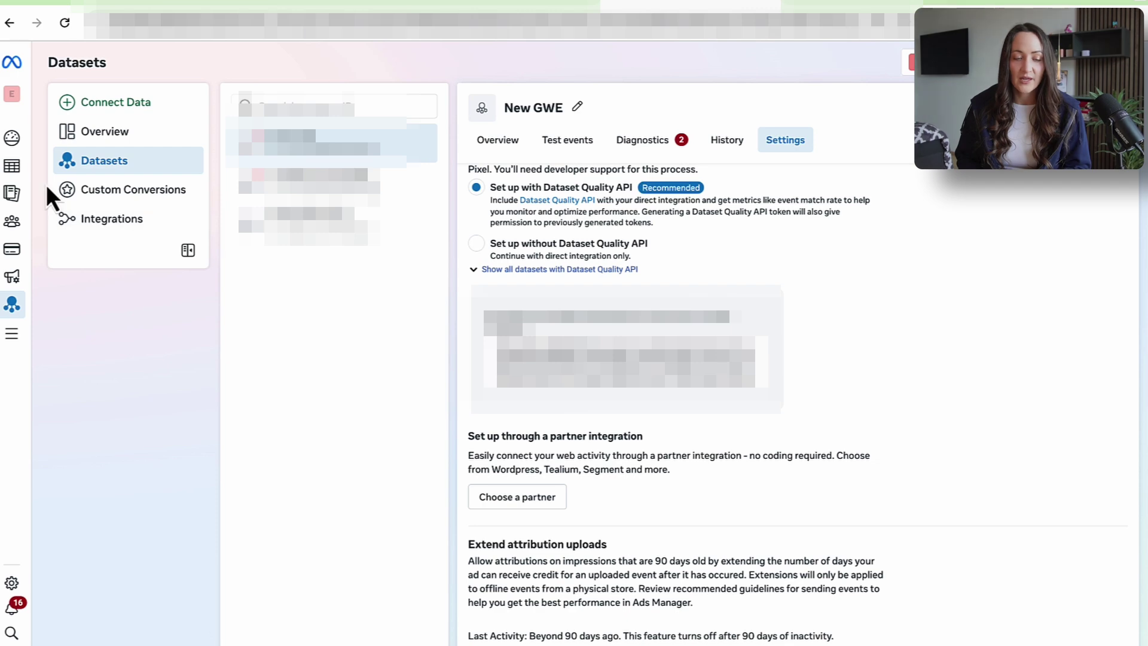
pyautogui.moveTo(34, 163)
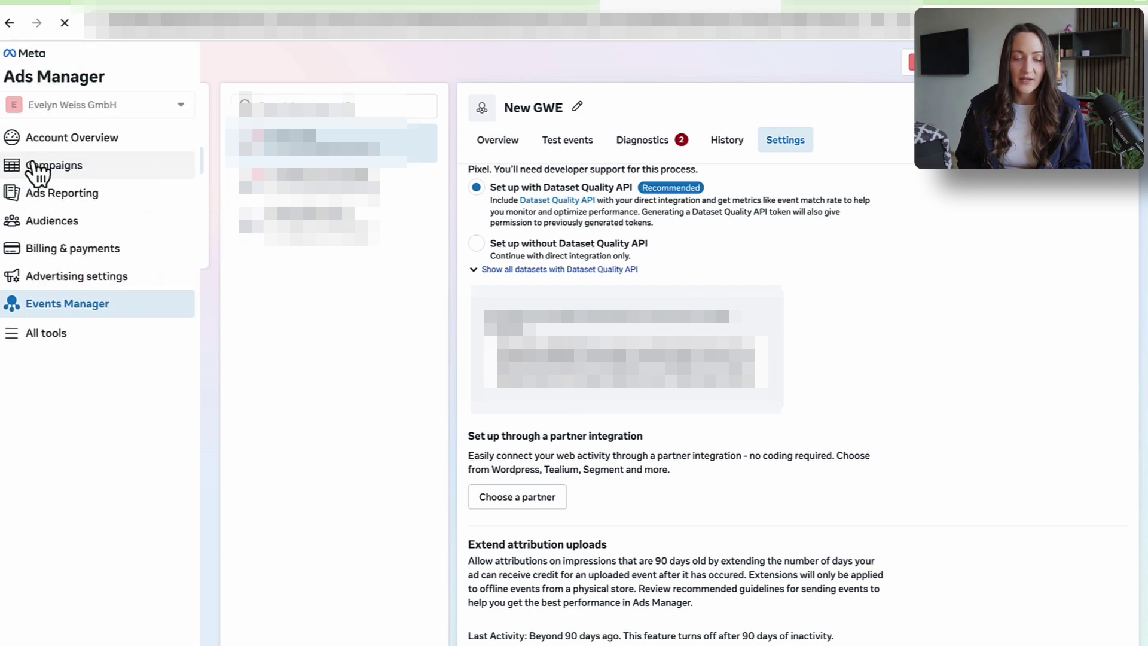
pyautogui.click(33, 163)
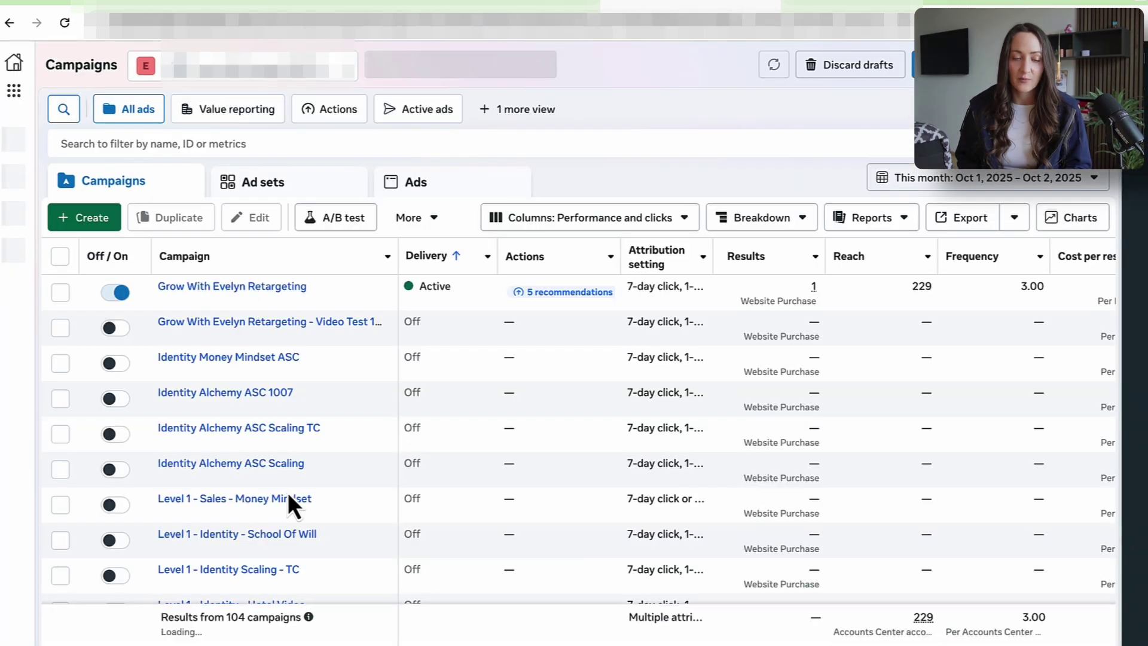
pyautogui.click(94, 220)
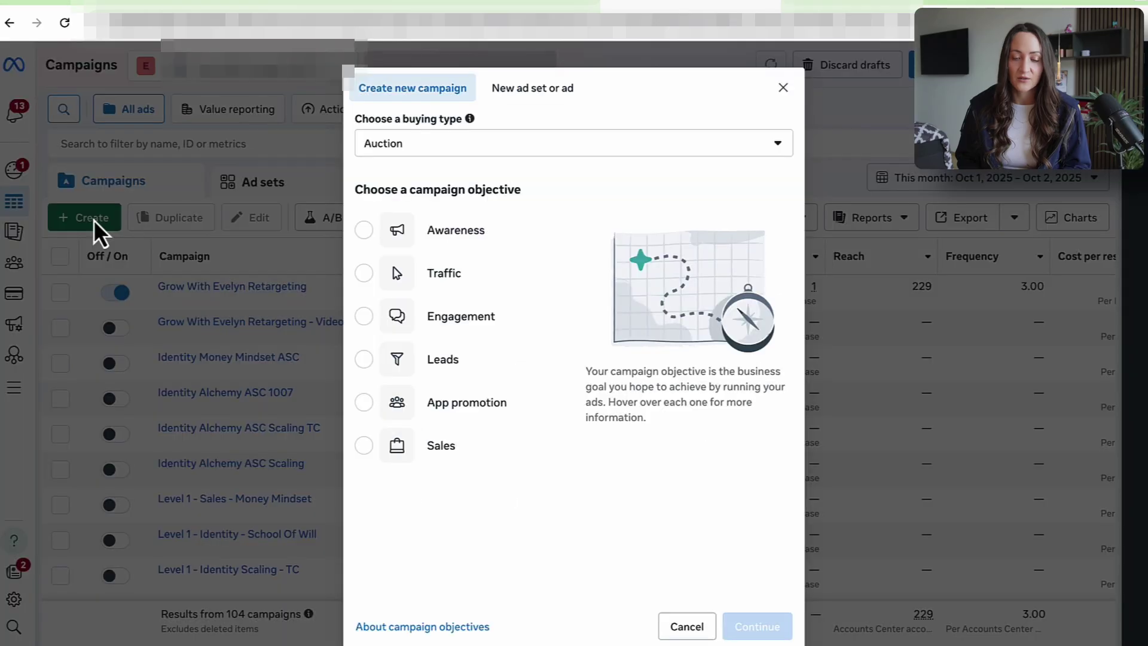
pyautogui.click(429, 455)
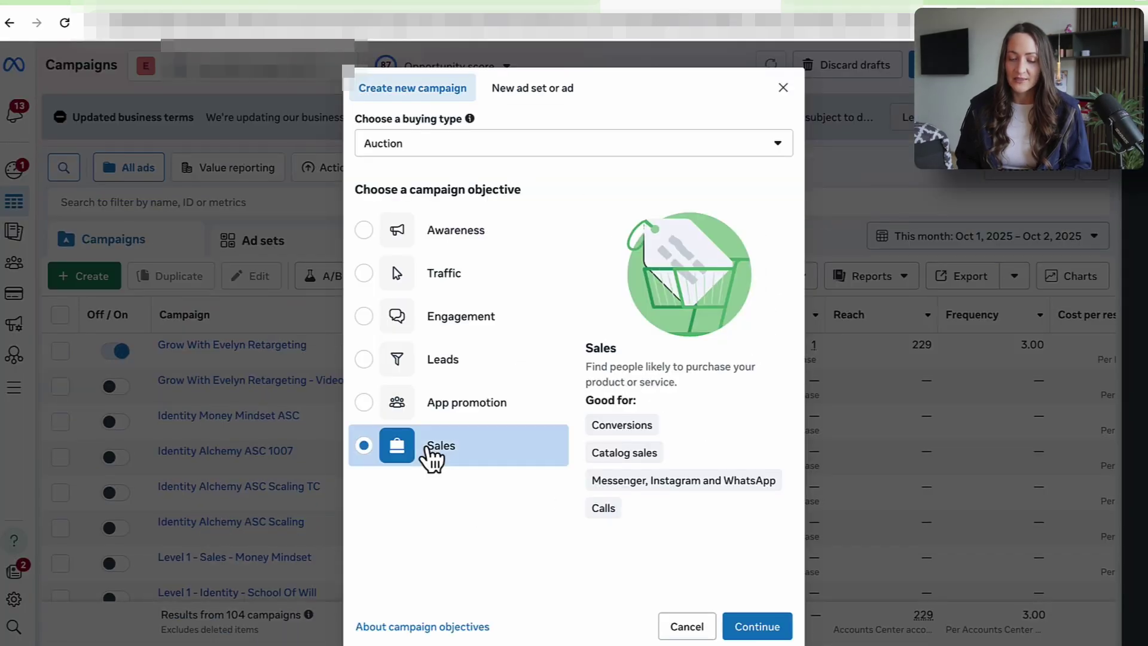
# Step: Confirm the Sales objective and rename the campaign to 'Skool Growth Free Training Hub'
pyautogui.click(755, 625)
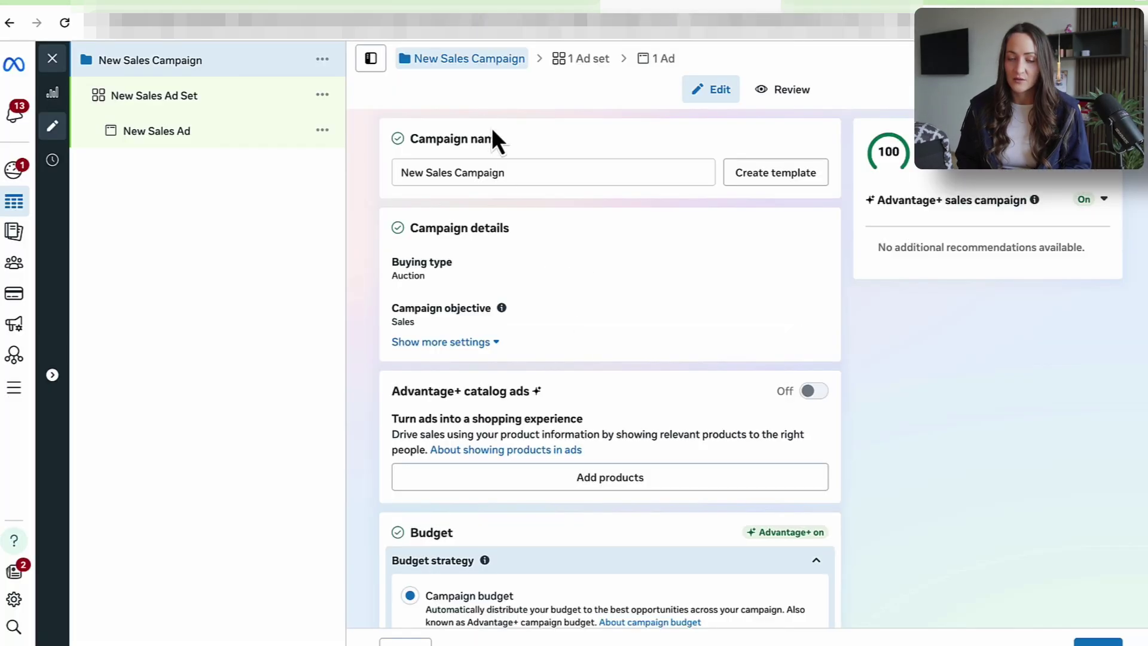
pyautogui.click(518, 174)
pyautogui.moveTo(518, 173); pyautogui.dragTo(400, 174)
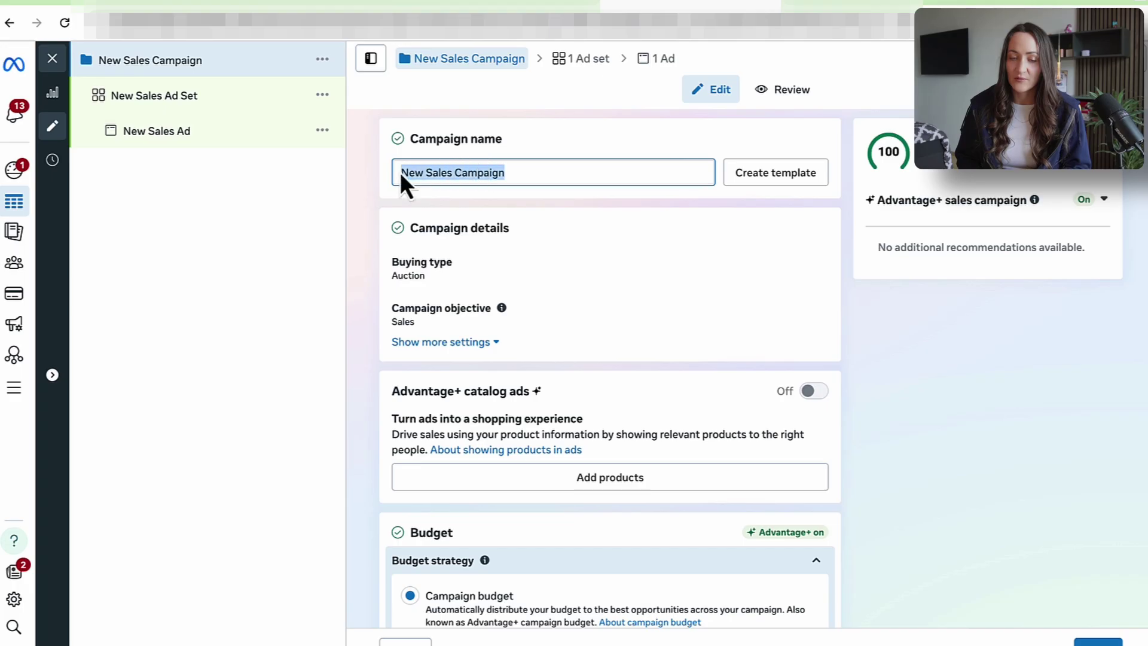
pyautogui.write('Sk')
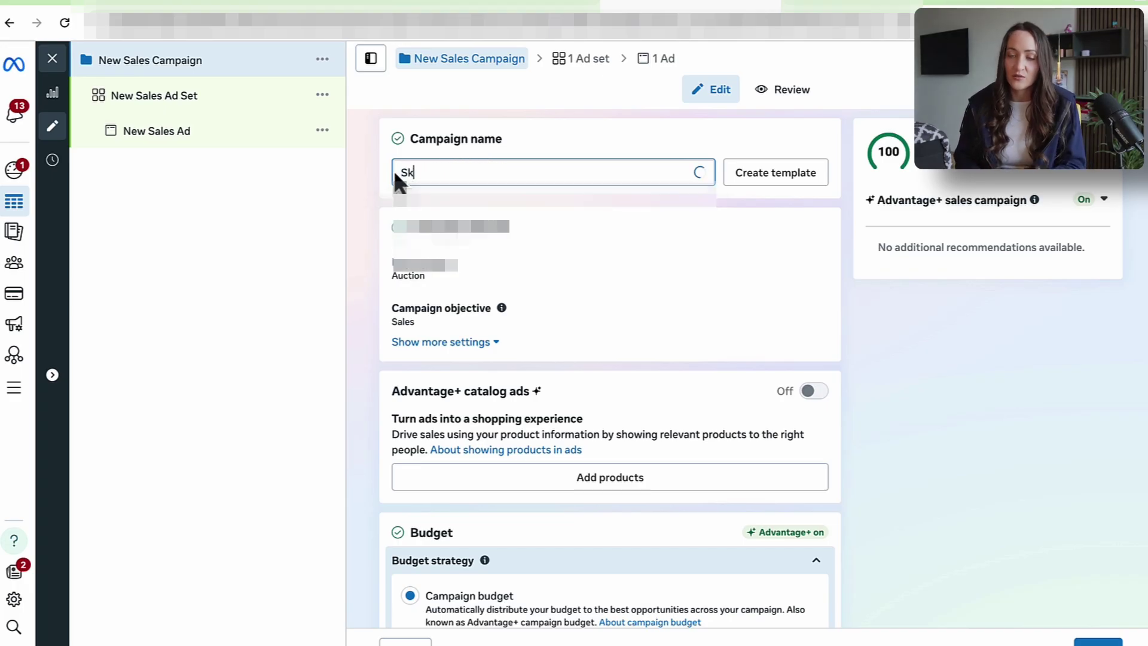
pyautogui.write('ool Growth Free')
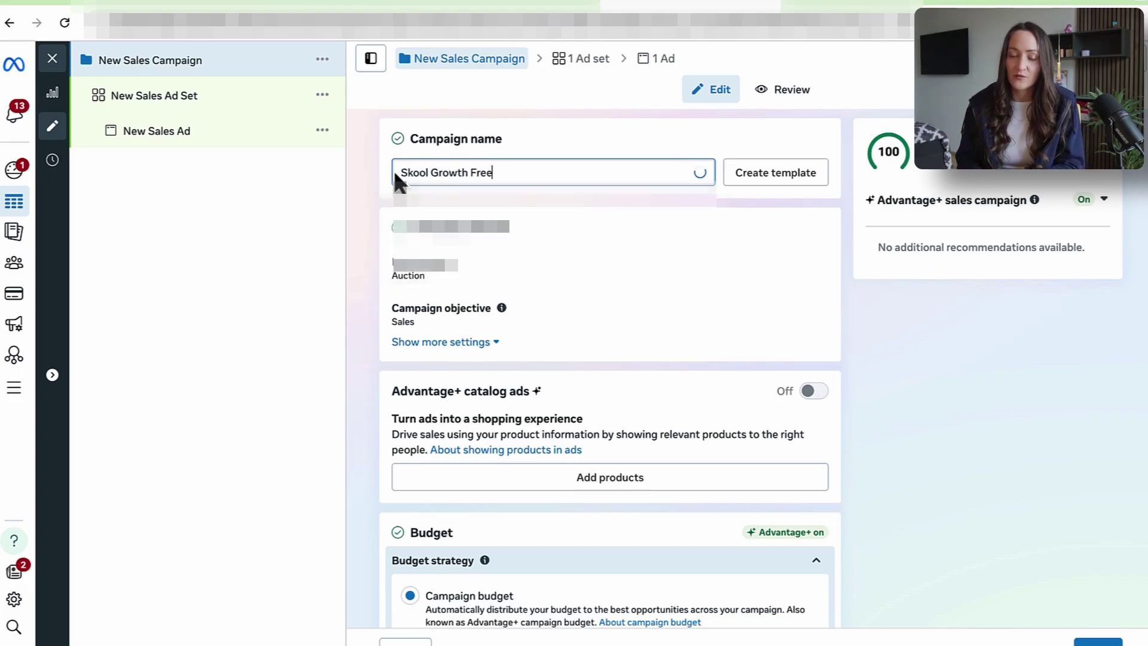
pyautogui.write(' Training Hub')
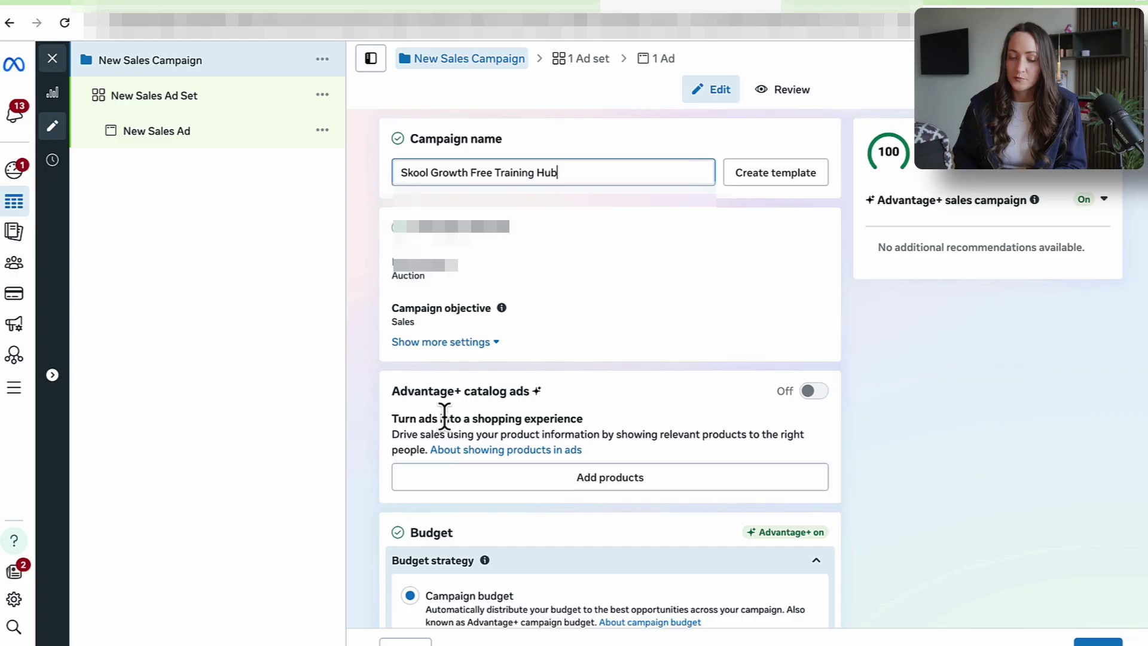
# Step: Lower the campaign's daily budget from €25 to €5 and proceed to the ad set
pyautogui.scroll(-5, 448, 424)
pyautogui.scroll(-2, 460, 418)
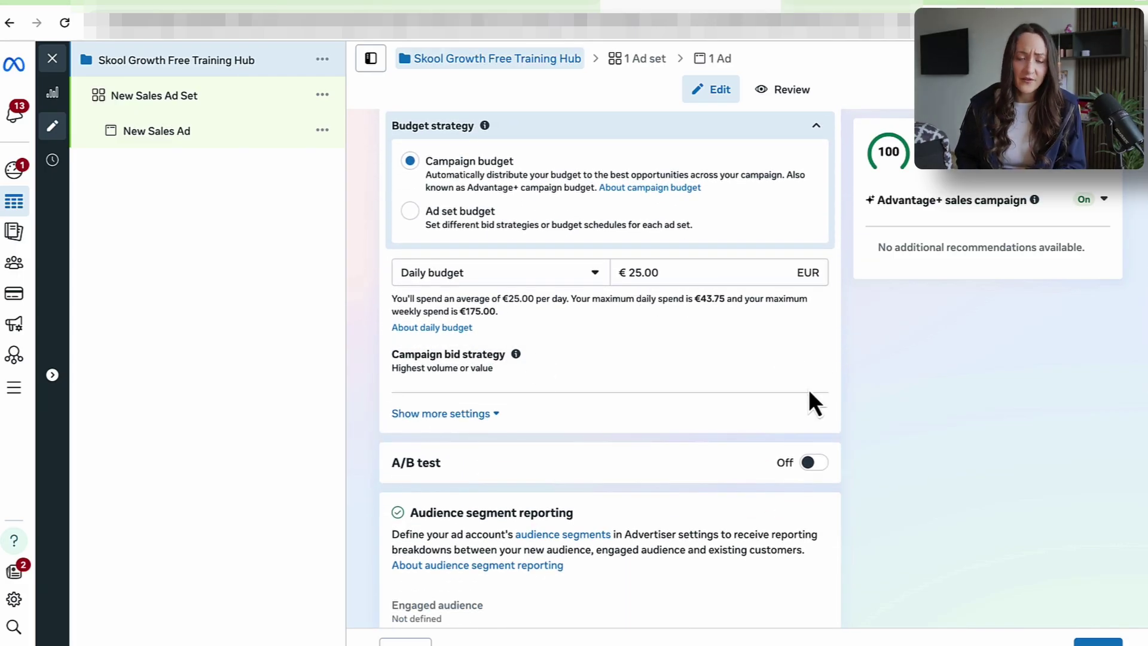
pyautogui.scroll(-4, 809, 389)
pyautogui.scroll(6, 809, 389)
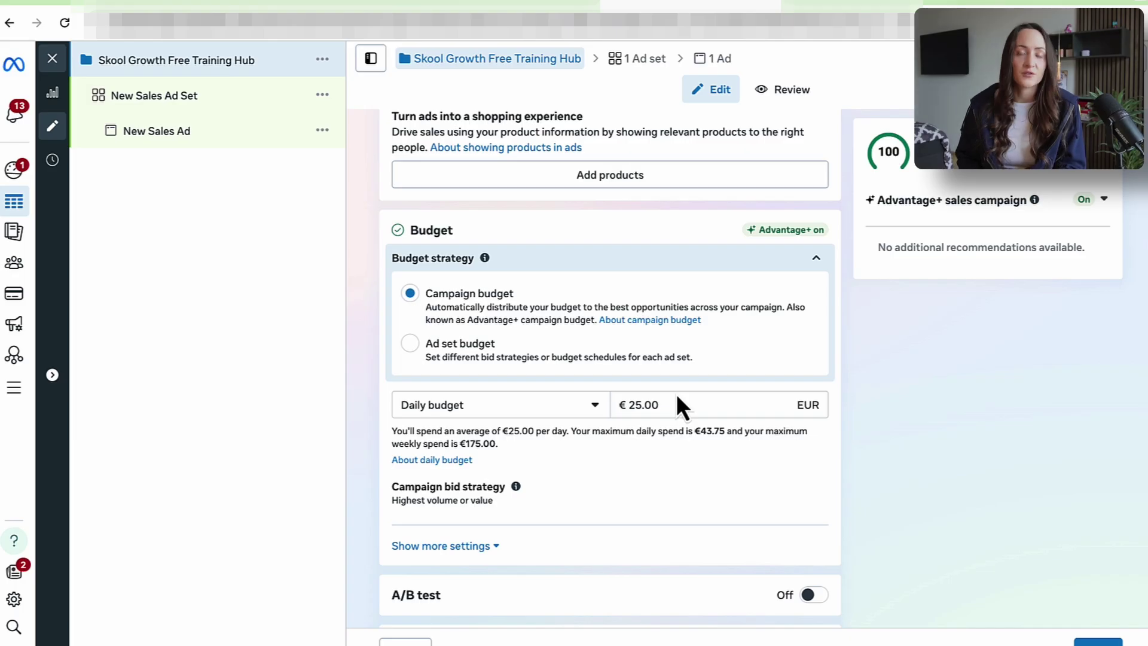
pyautogui.click(635, 404)
pyautogui.press('BackSpace')
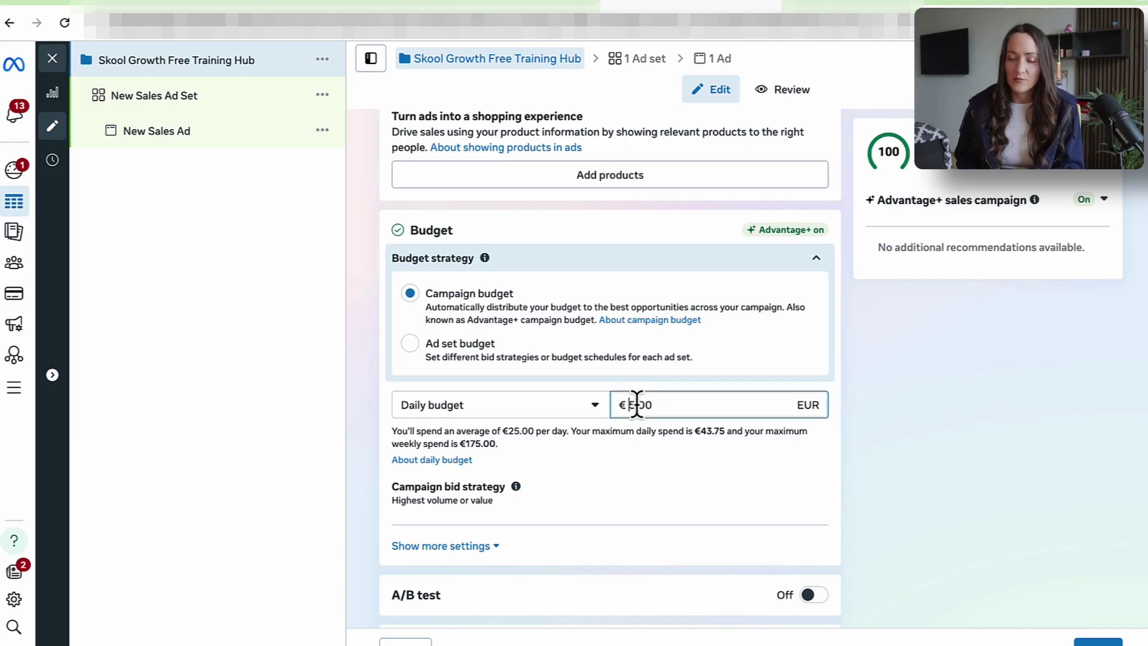
pyautogui.scroll(-6, 1093, 462)
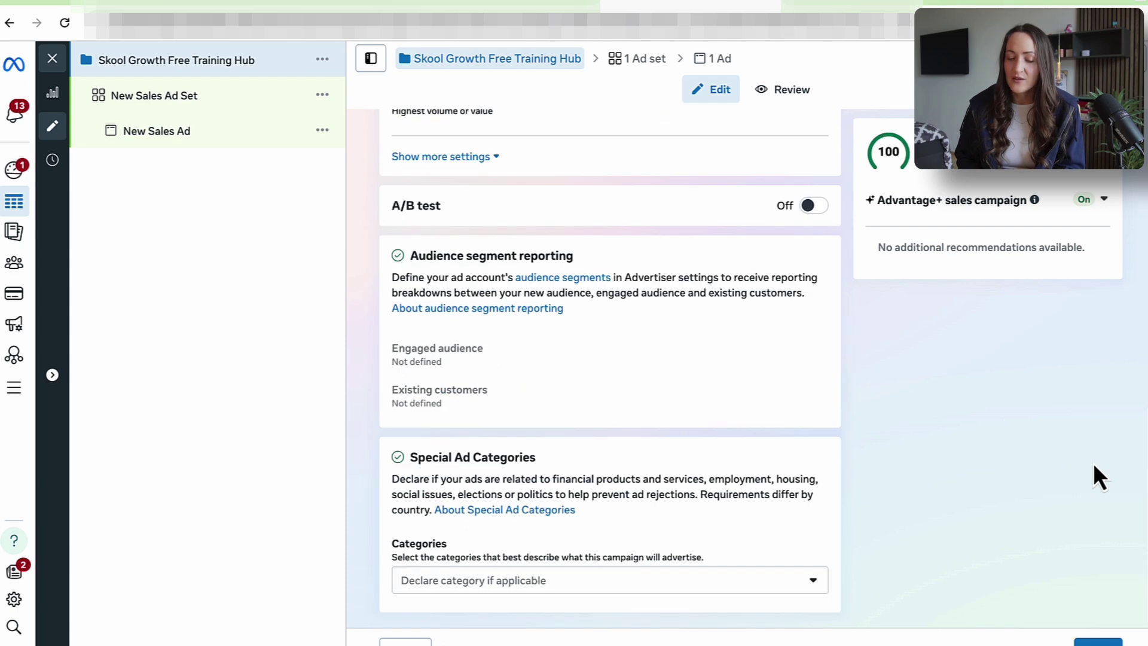
pyautogui.click(1099, 642)
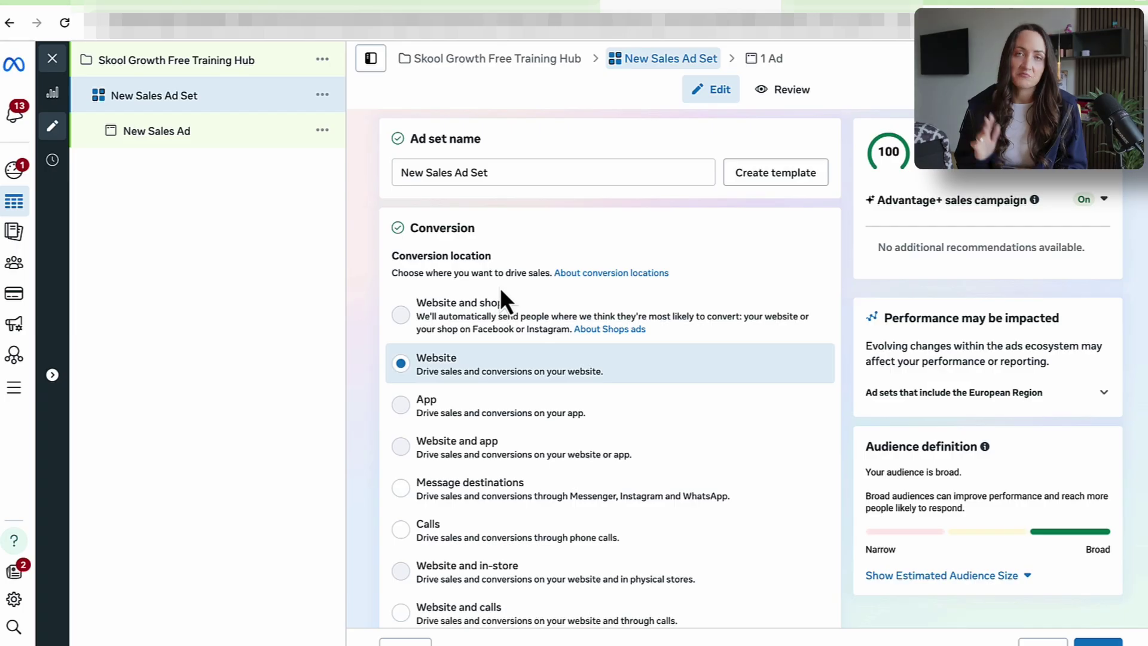
# Step: Set the ad set's conversion event to Complete registration and expand the Locations settings
pyautogui.scroll(-1, 500, 287)
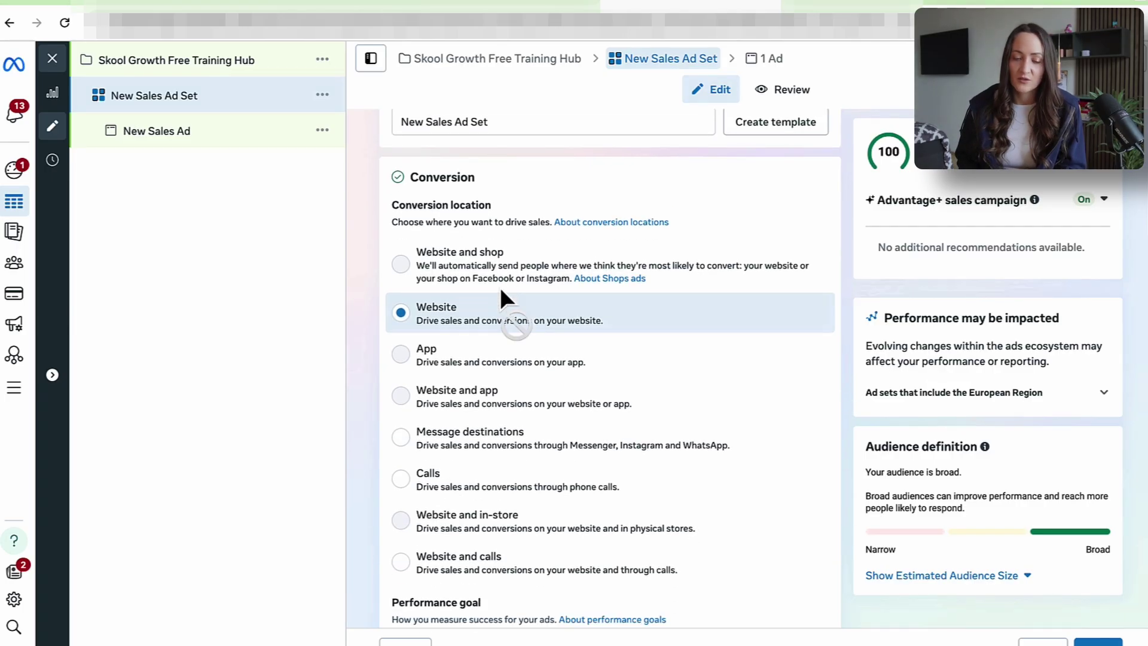
pyautogui.scroll(-8, 487, 329)
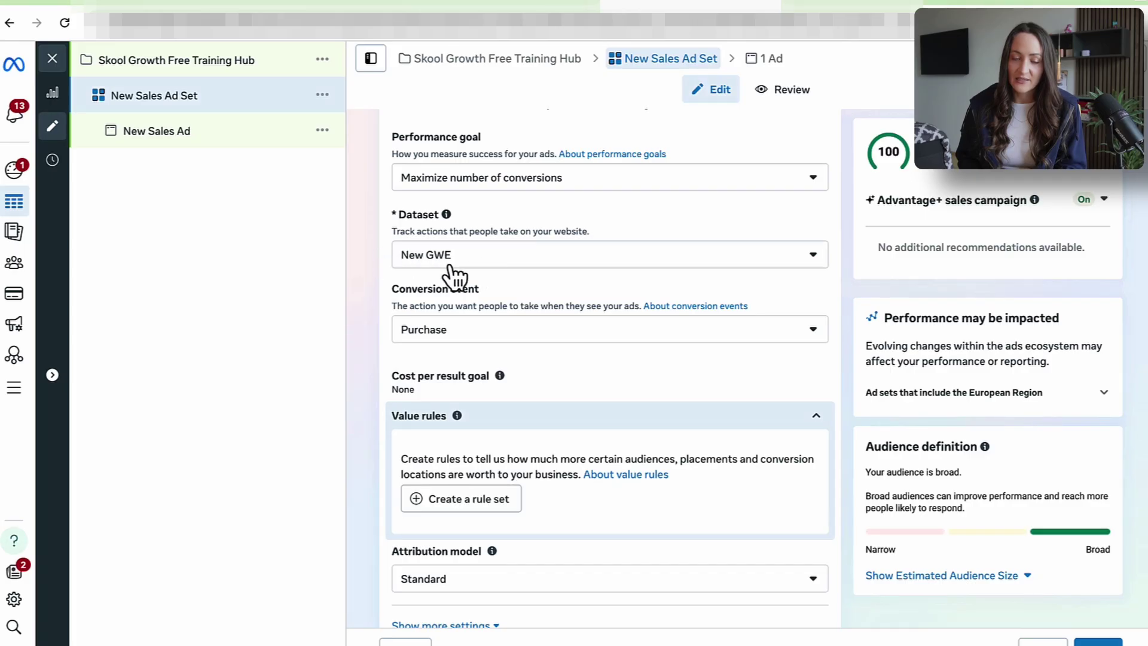
pyautogui.click(457, 341)
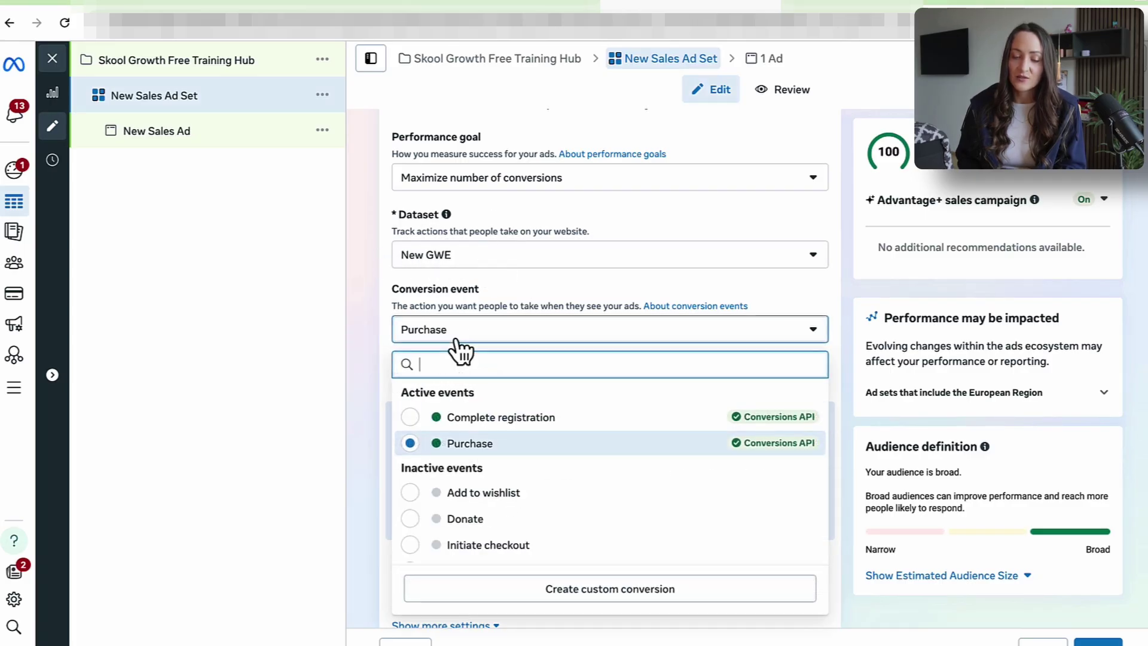
pyautogui.click(493, 418)
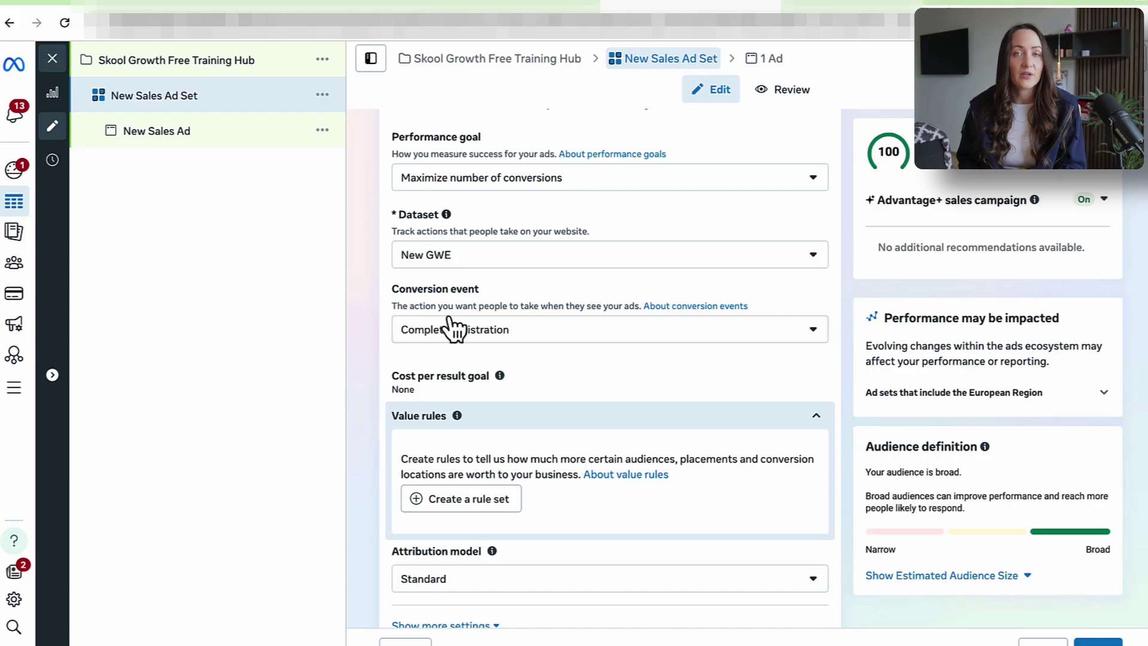
pyautogui.scroll(-15, 750, 435)
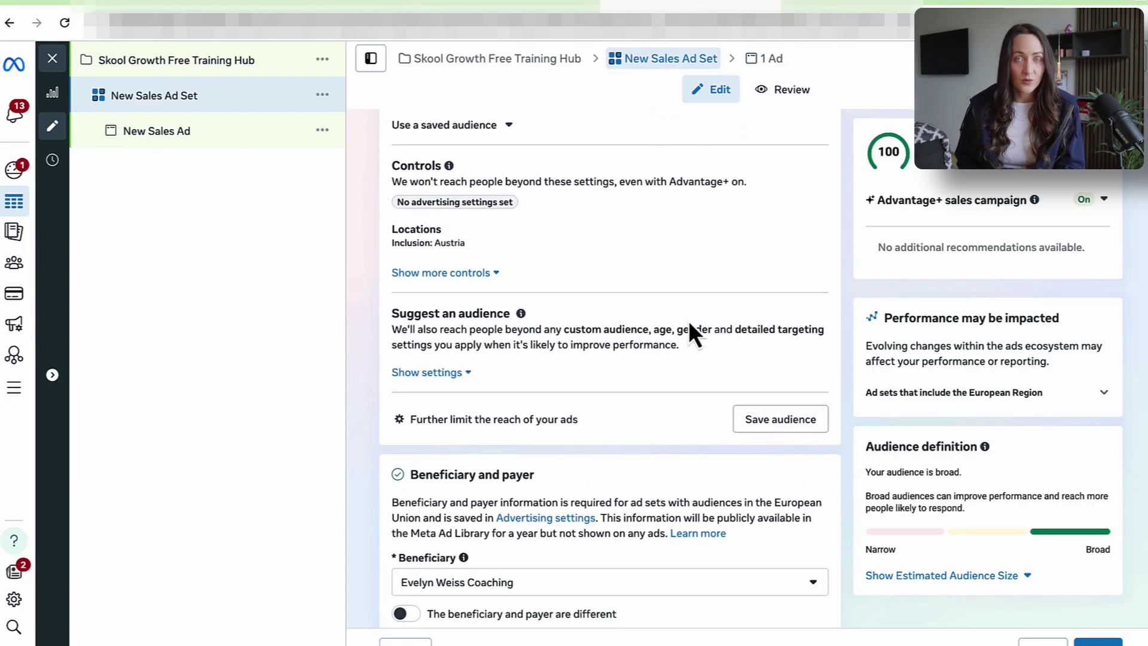
pyautogui.click(817, 235)
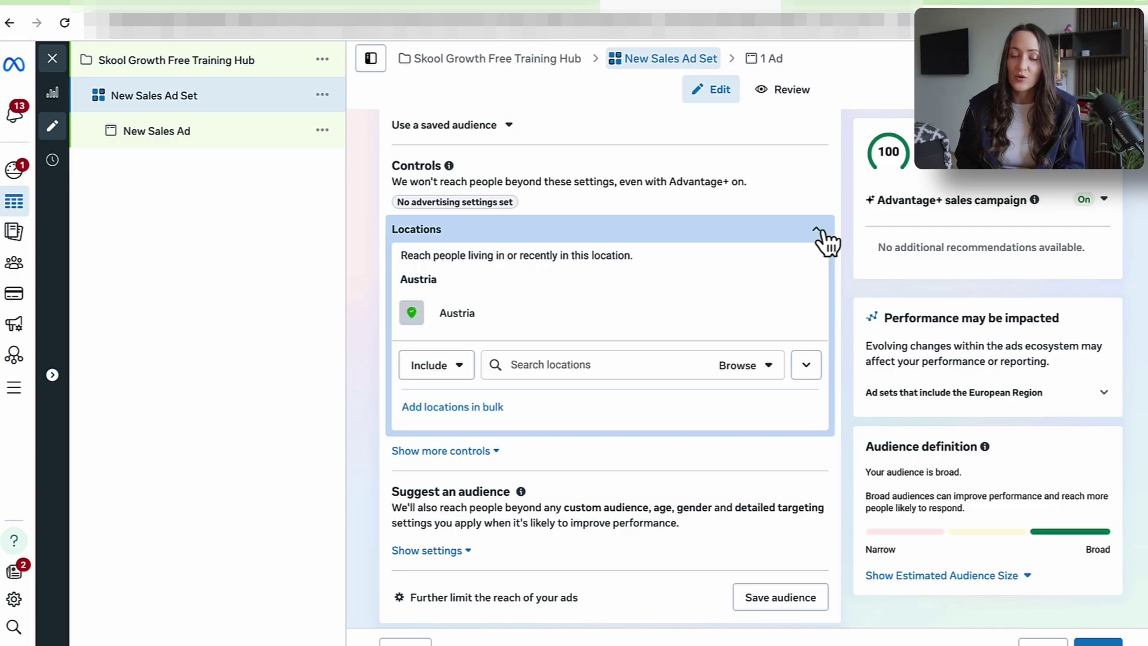
# Step: Open the Facebook Country Tiers doc and bring its Tier 1 countries into a new ChatGPT chat
pyautogui.hotkey('ctrl', 't')
pyautogui.write('tier')
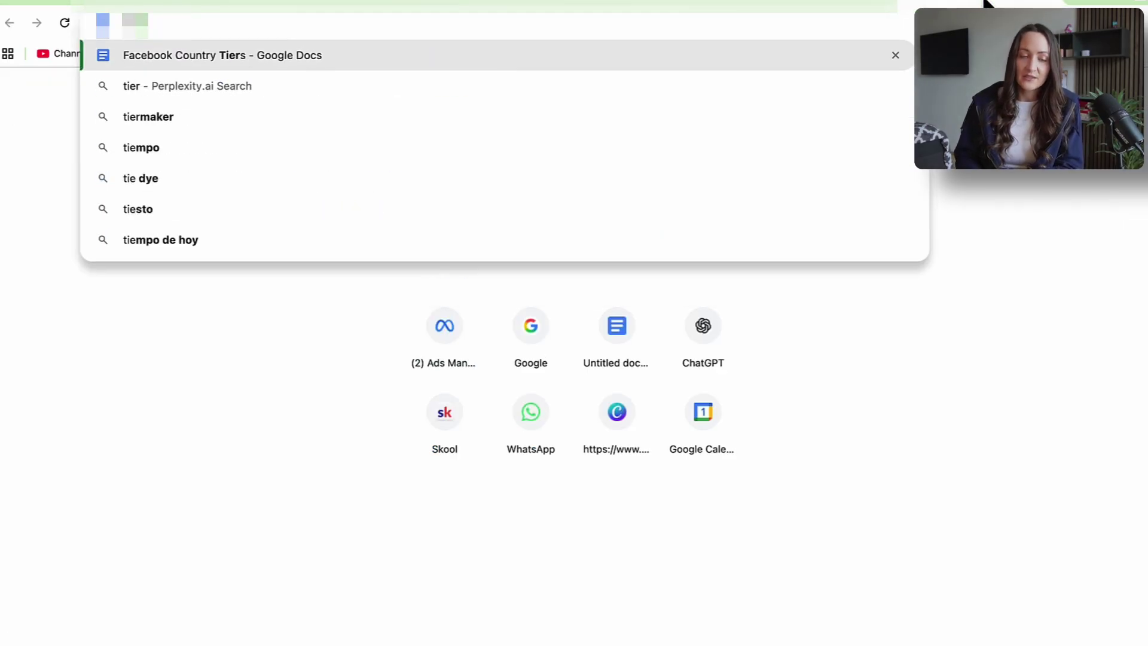
pyautogui.press('Return')
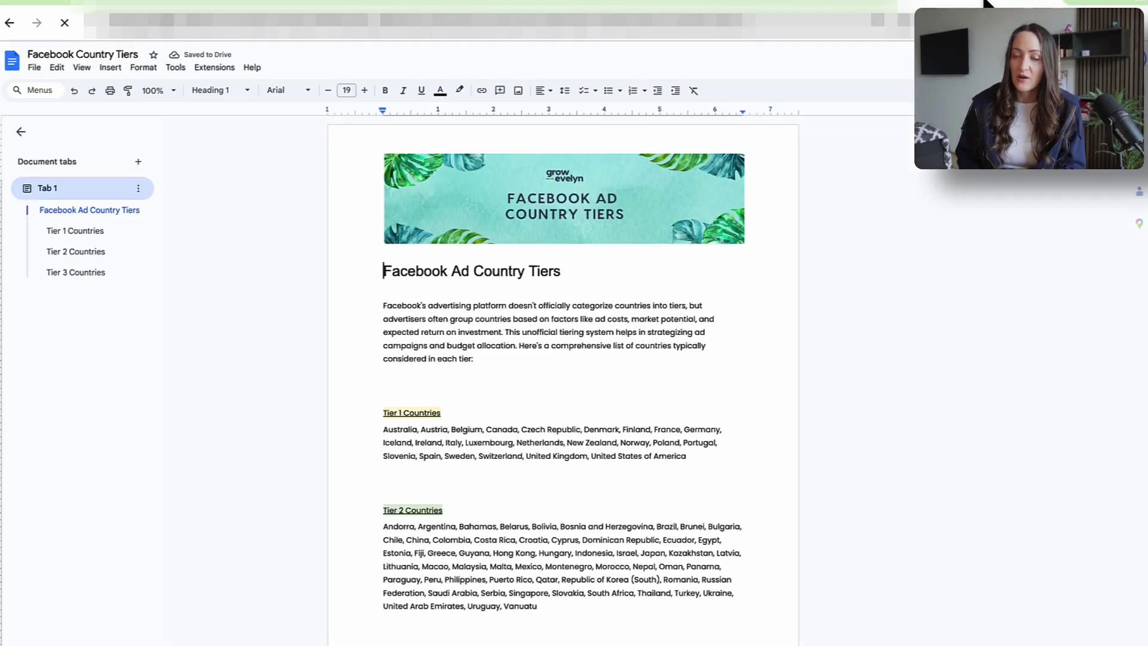
pyautogui.scroll(-3, 743, 411)
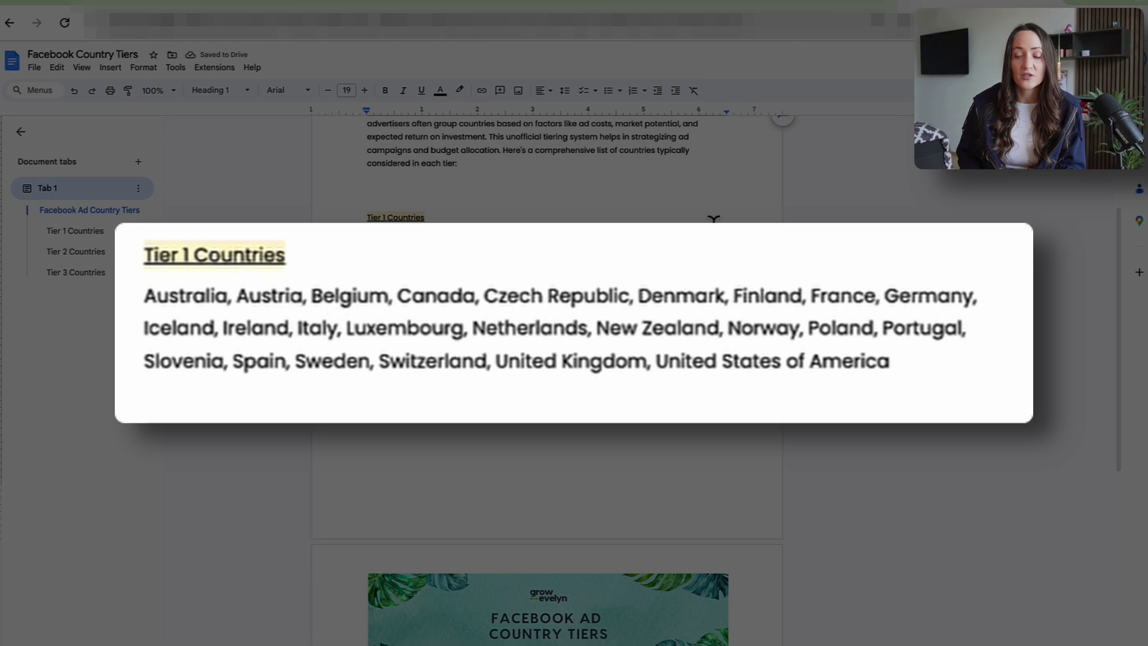
pyautogui.click(539, 247)
pyautogui.click(827, 429)
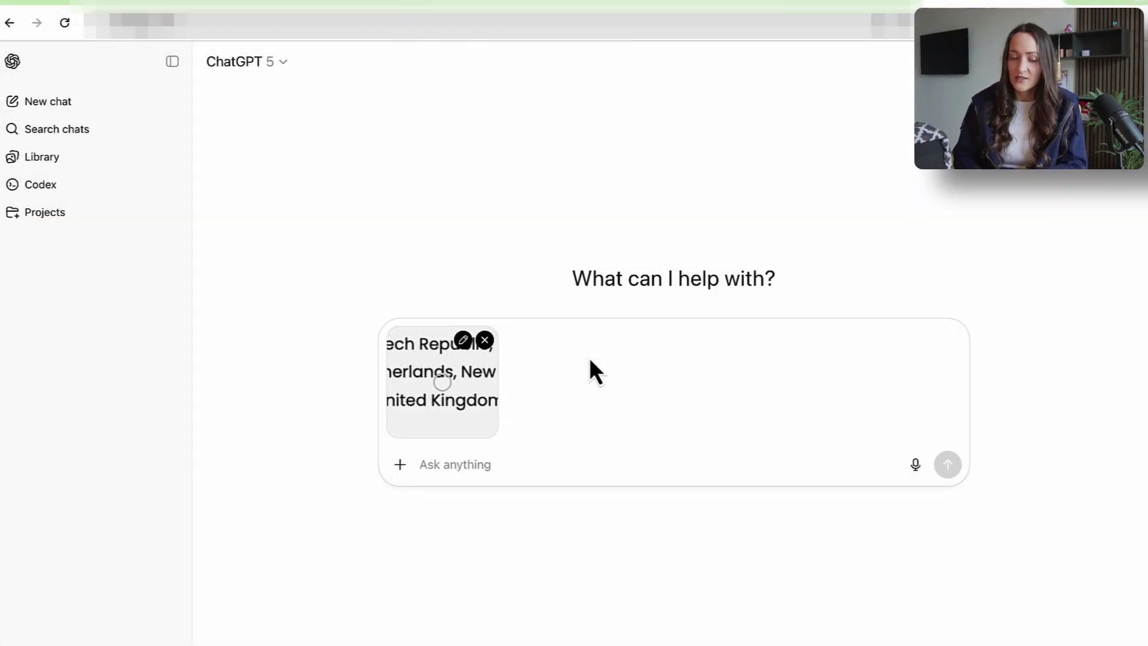
# Step: Ask ChatGPT to 'write out the exact text on her' and select the transcribed country list
pyautogui.write('write out the exac')
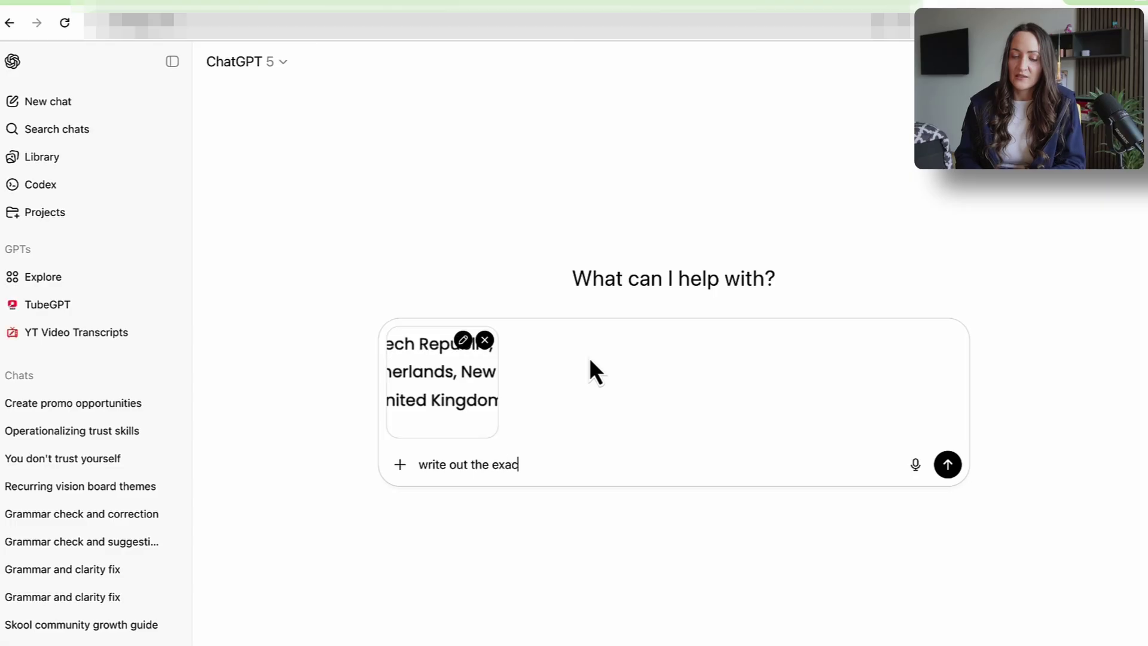
pyautogui.write('t text on her')
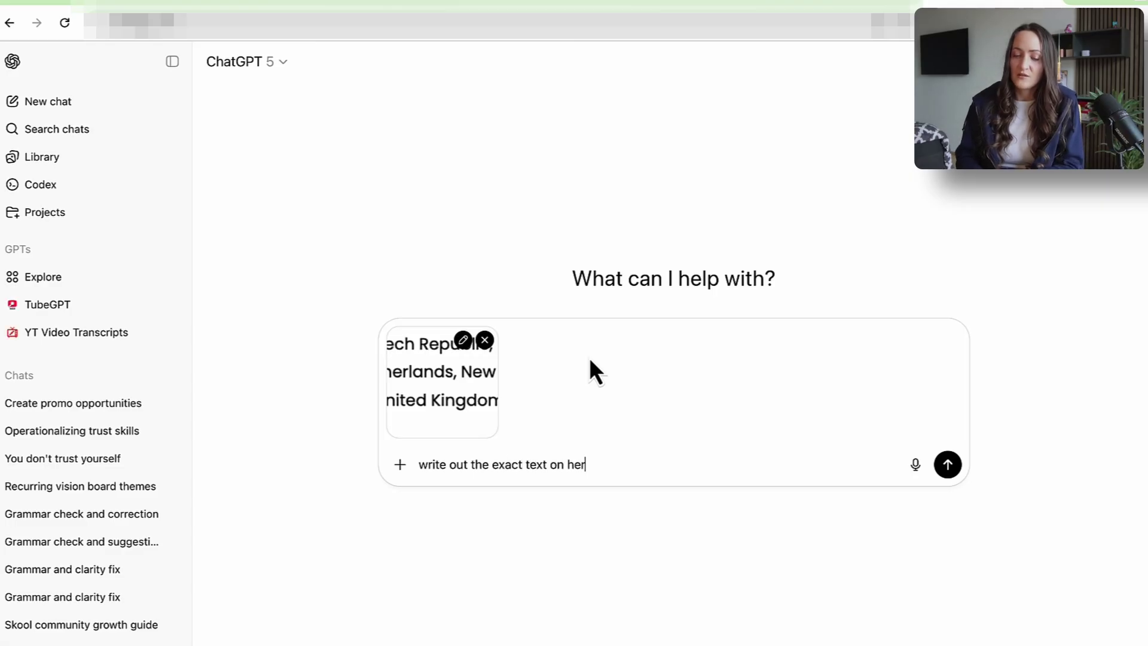
pyautogui.press('Return')
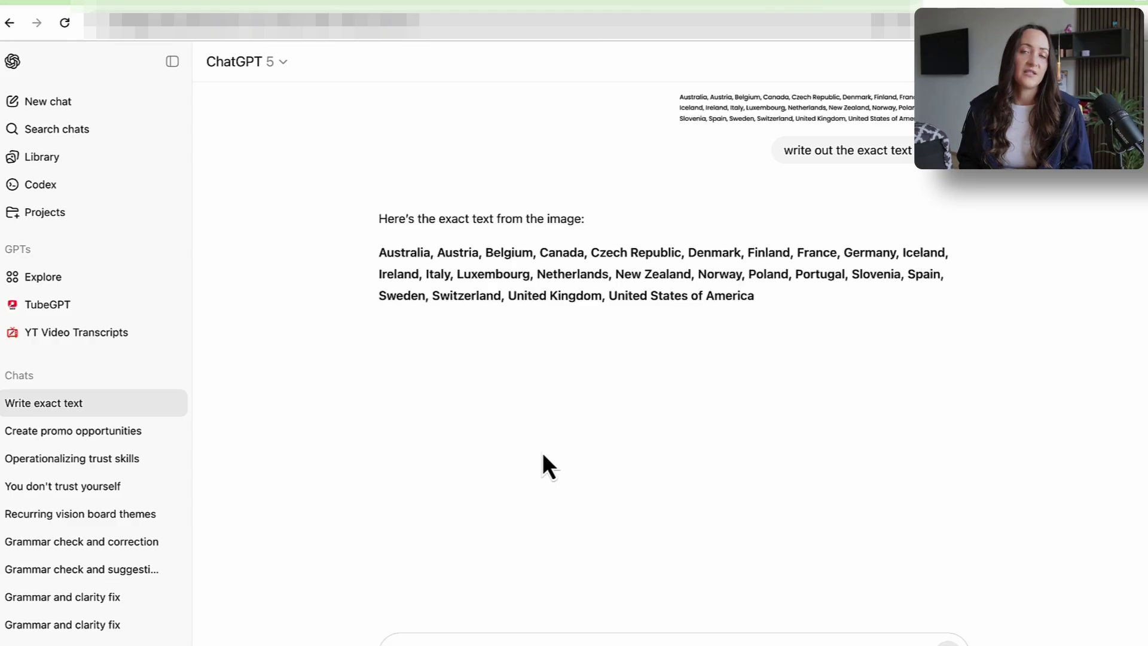
pyautogui.moveTo(755, 295); pyautogui.dragTo(568, 293)
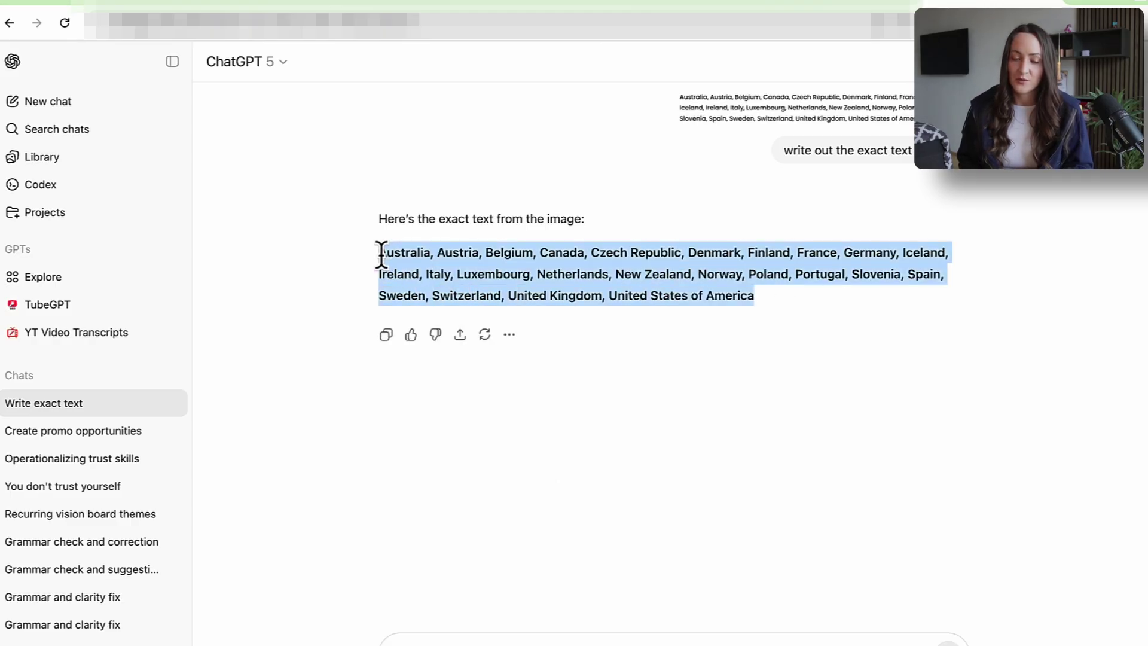
pyautogui.moveTo(381, 256); pyautogui.dragTo(381, 254)
# Step: Bulk-add the pasted Tier 1 list as Countries, matching and adding all 32 locations
pyautogui.click(547, 20)
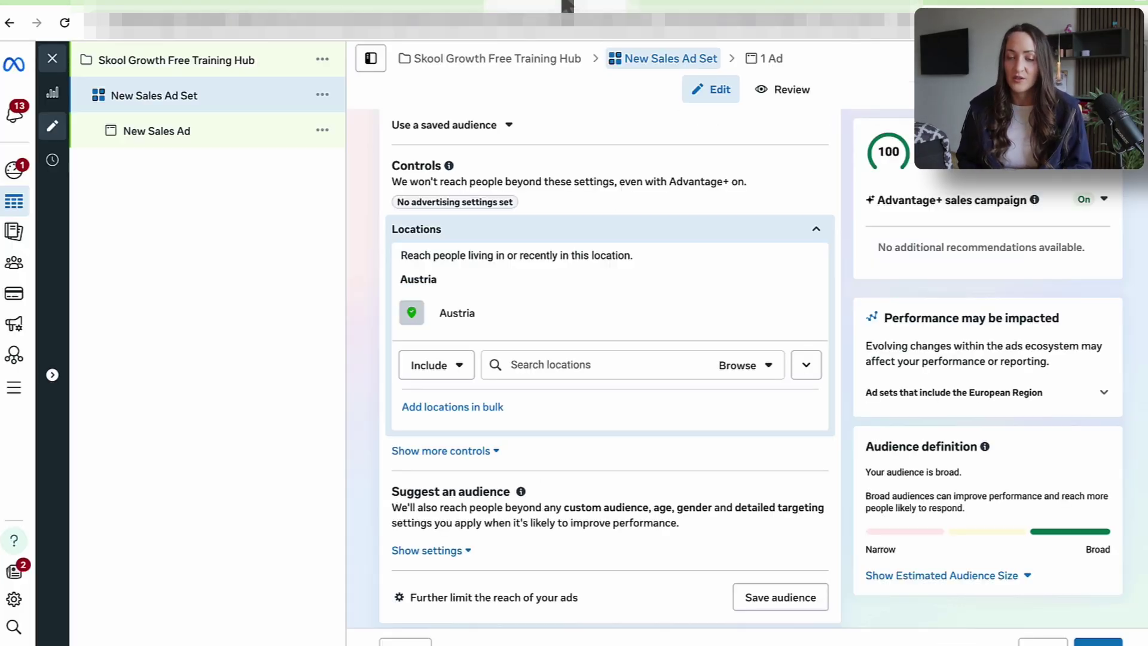
pyautogui.click(546, 367)
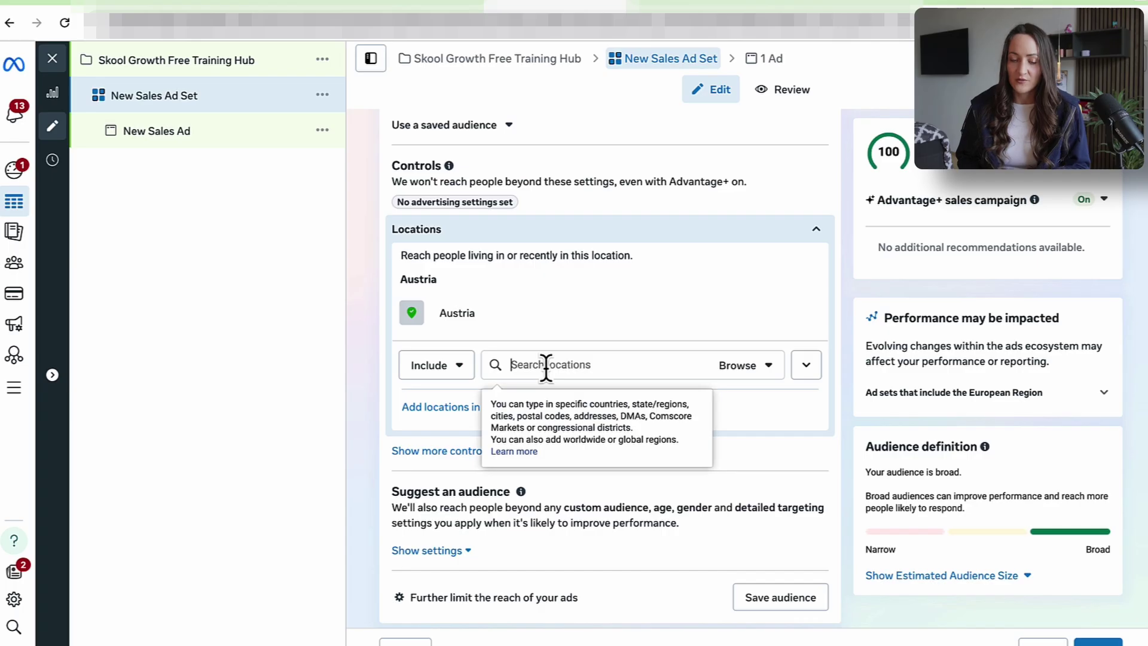
pyautogui.hotkey('ctrl', 'v')
pyautogui.click(463, 332)
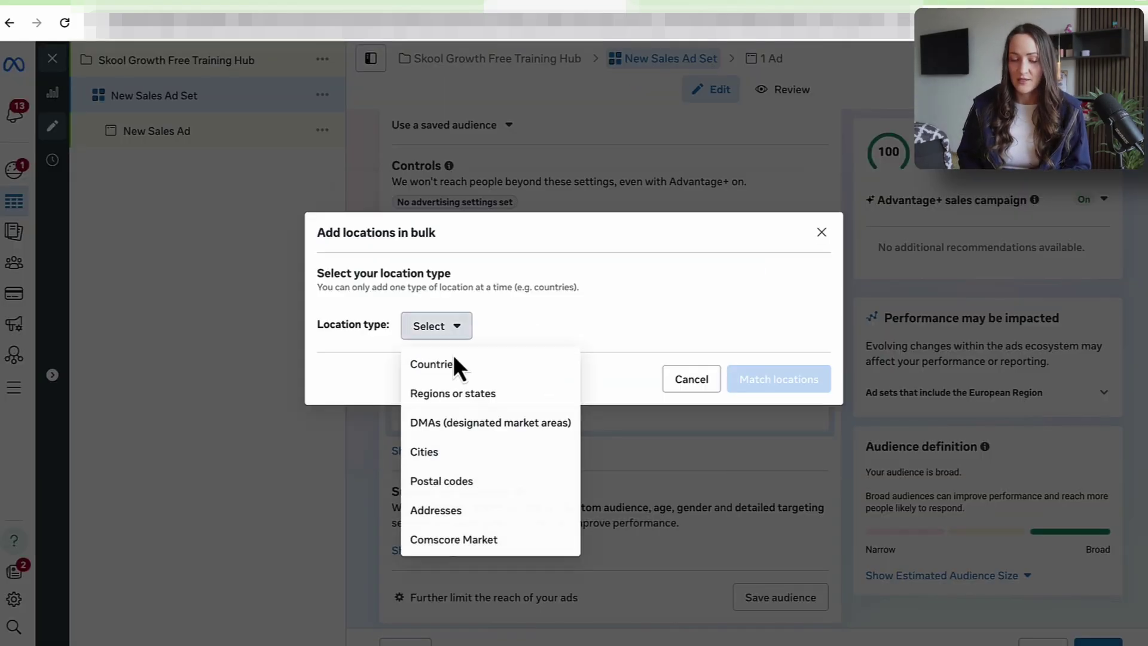
pyautogui.click(458, 365)
pyautogui.click(800, 482)
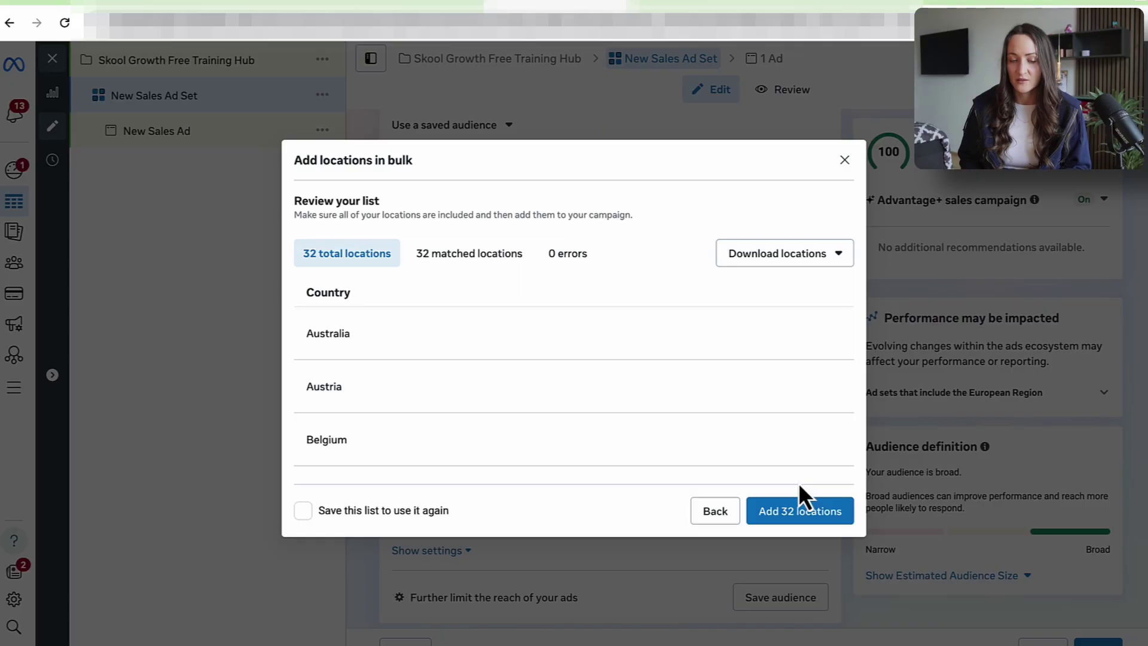
pyautogui.click(805, 509)
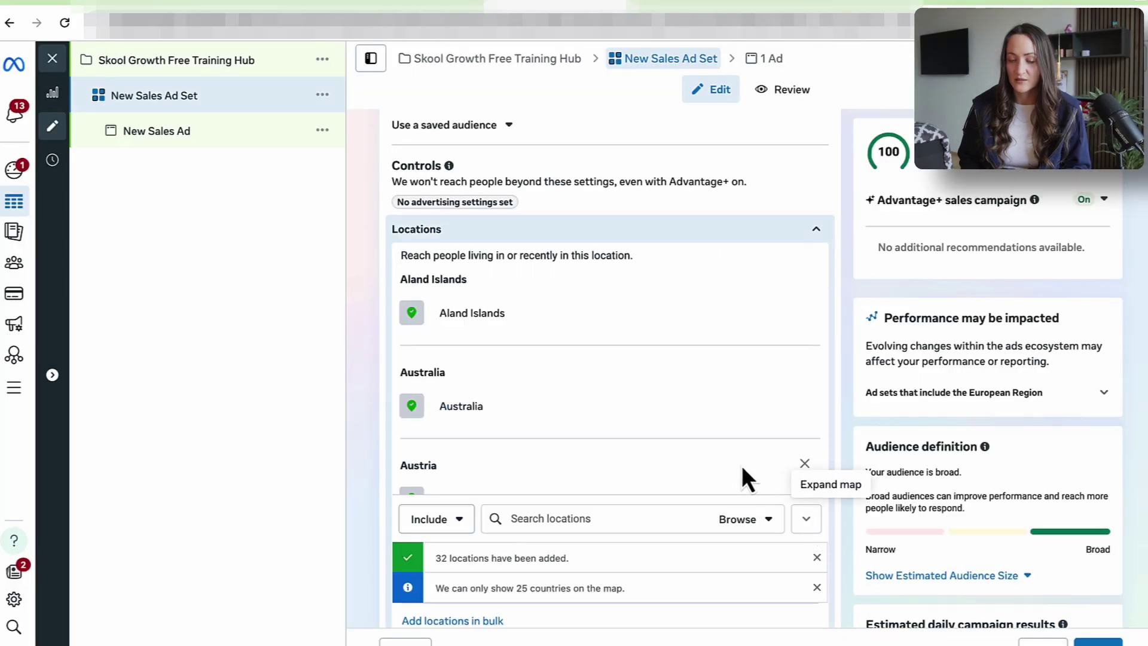
pyautogui.scroll(-5, 717, 455)
pyautogui.scroll(-15, 703, 429)
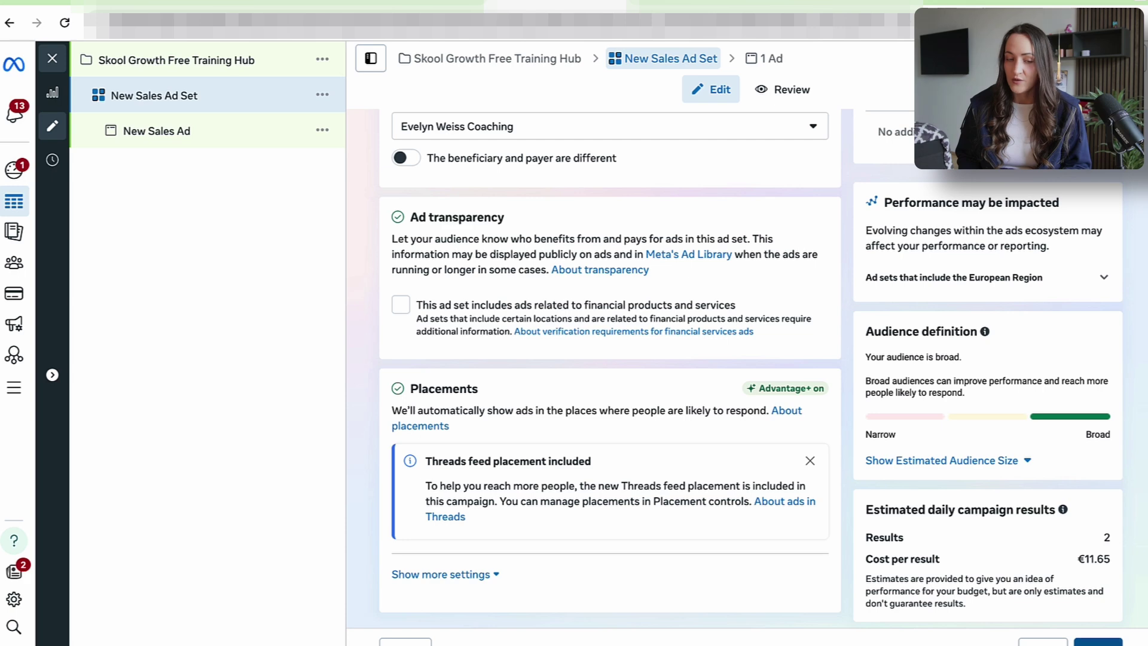
# Step: Open the New Sales Ad and set its Facebook Page to the coaching page
pyautogui.click(1098, 642)
pyautogui.click(525, 434)
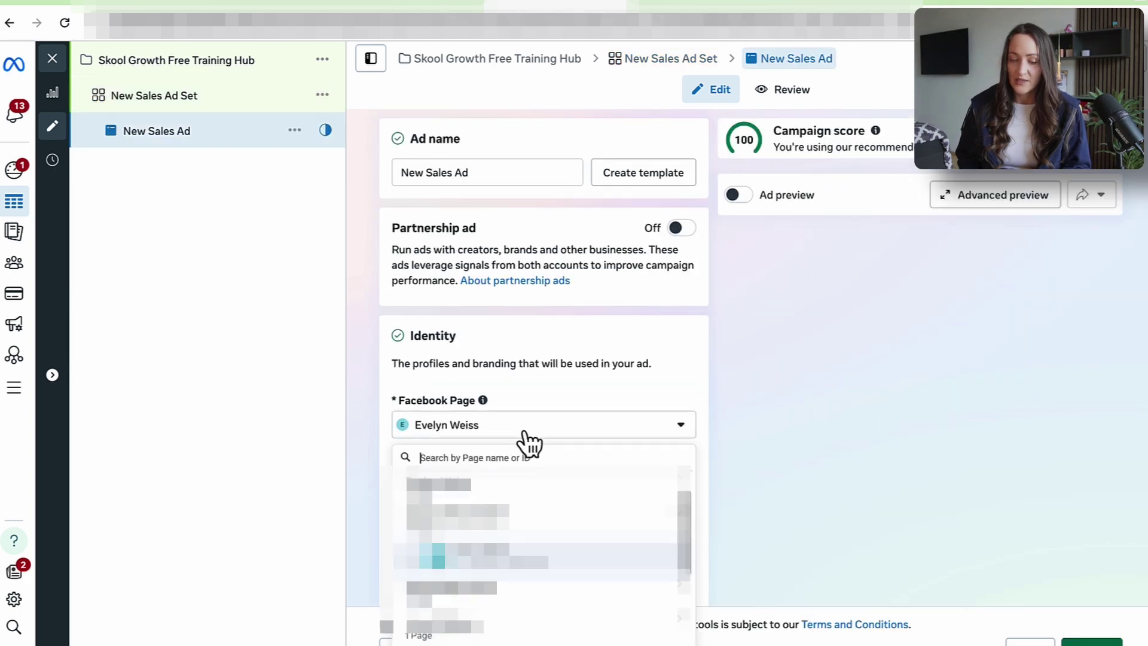
pyautogui.write('gro')
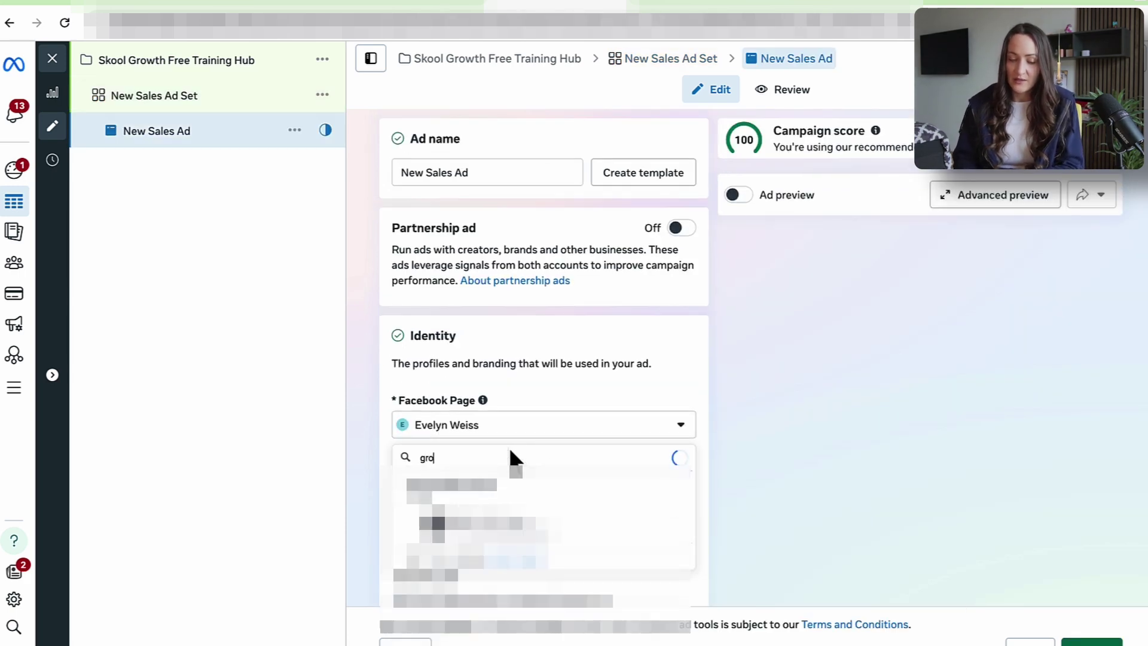
pyautogui.write('w')
pyautogui.click(541, 607)
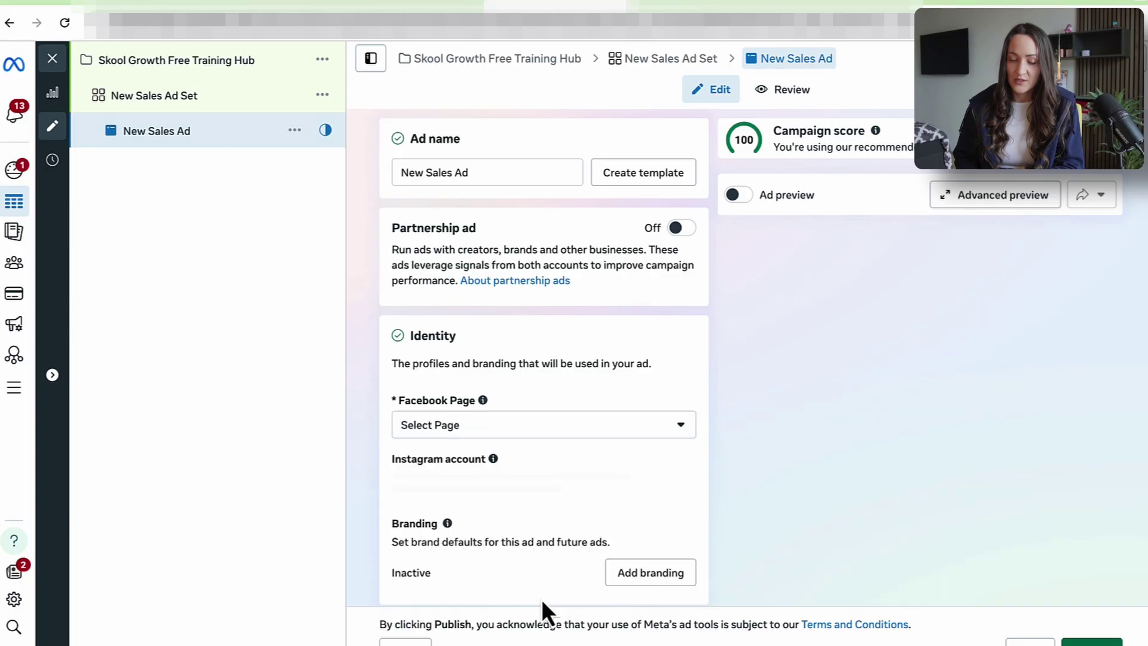
pyautogui.click(514, 428)
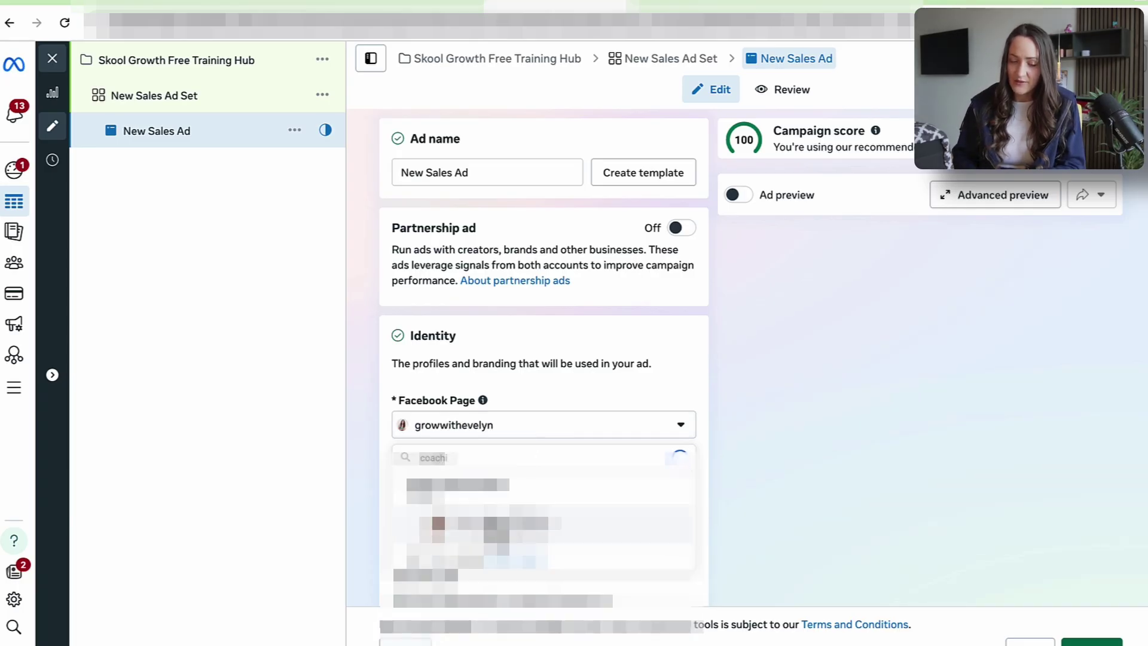
pyautogui.click(491, 523)
# Step: Start setting up the ad's creative as an image ad
pyautogui.scroll(-3, 490, 521)
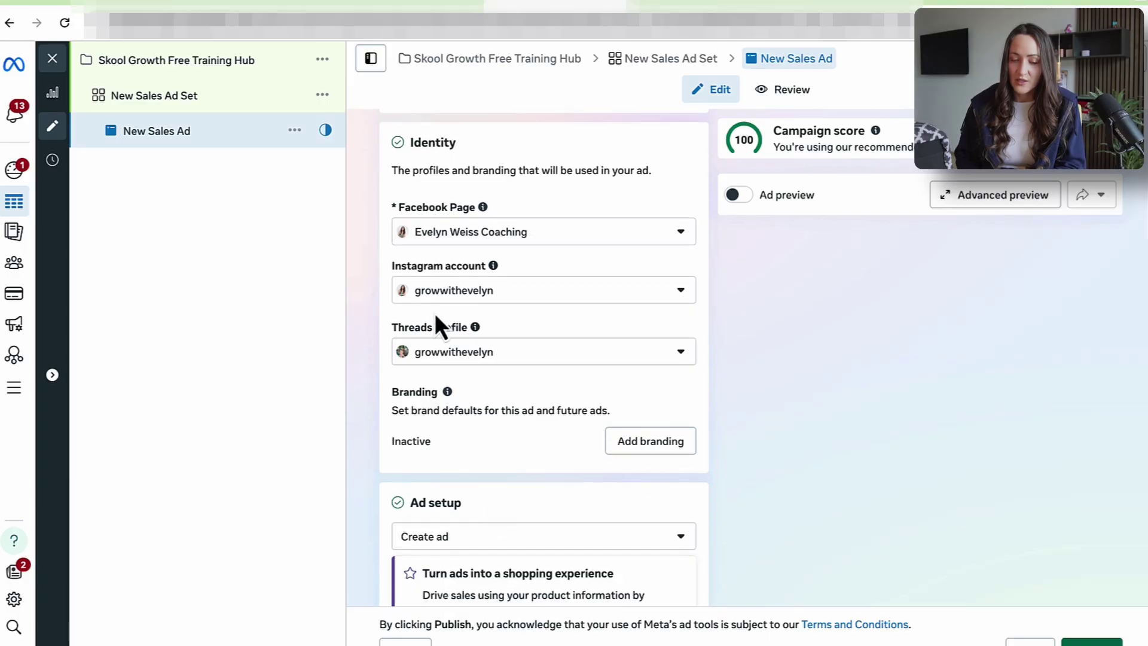
pyautogui.scroll(-1, 499, 412)
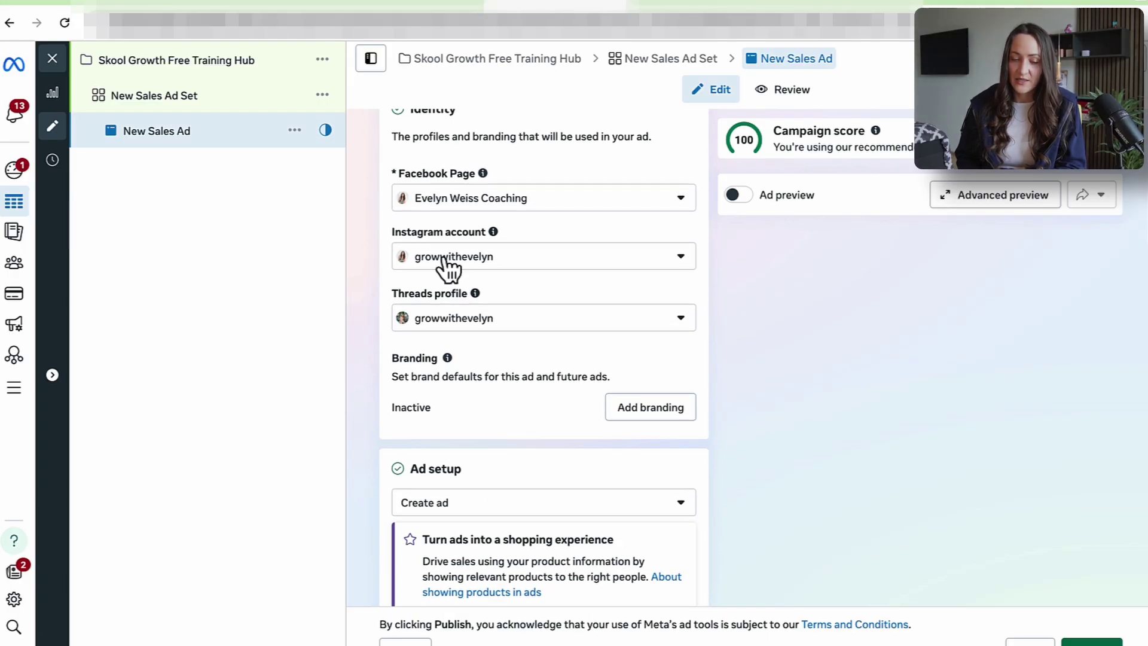
pyautogui.scroll(-1, 453, 444)
pyautogui.scroll(-3, 454, 446)
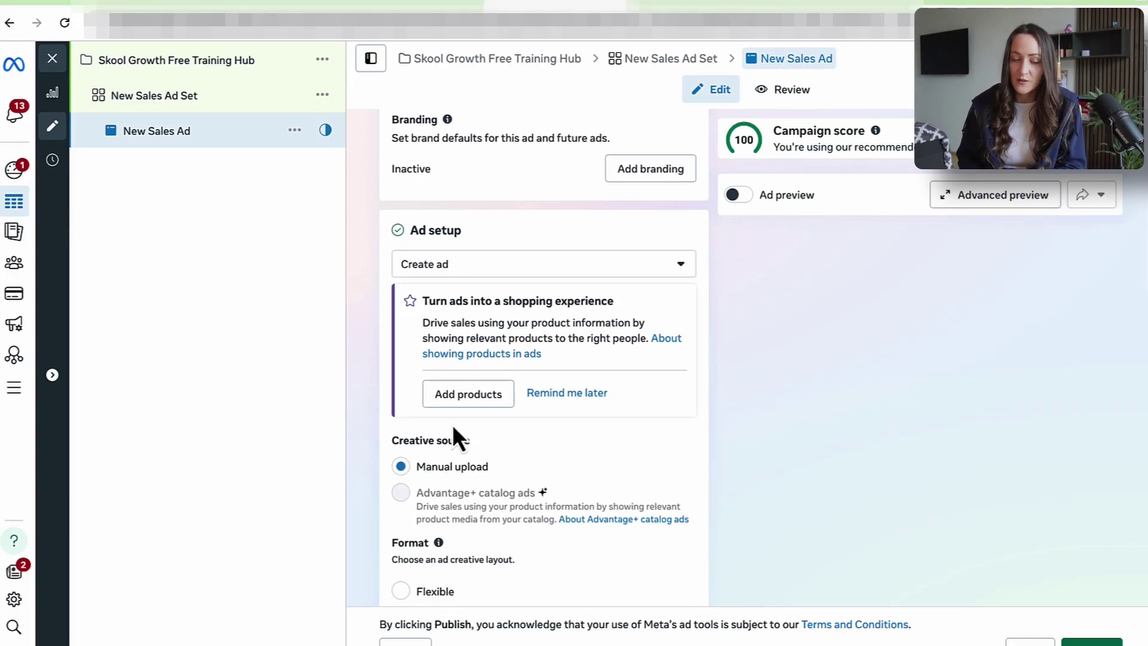
pyautogui.scroll(-7, 478, 505)
pyautogui.scroll(-10, 479, 497)
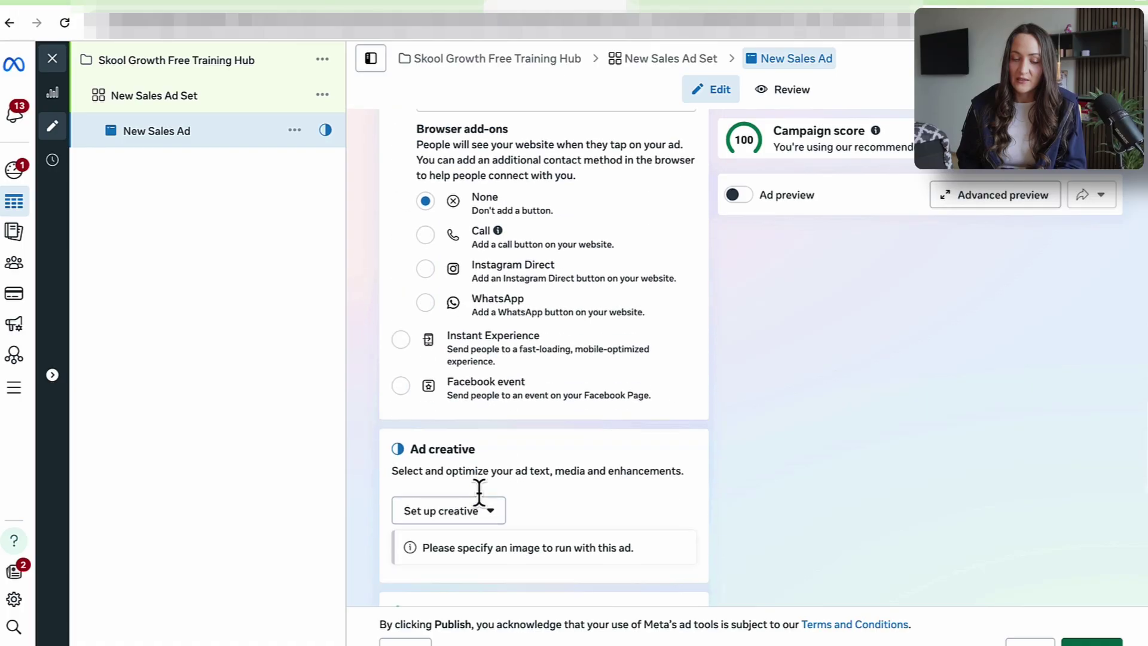
pyautogui.click(445, 188)
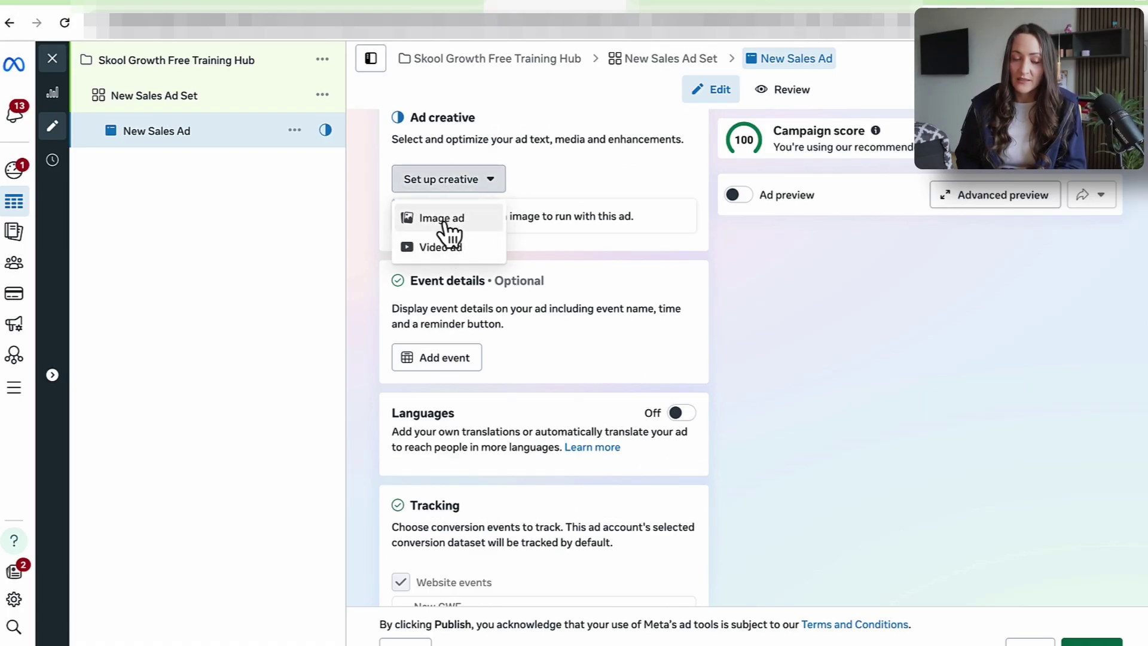
pyautogui.click(443, 220)
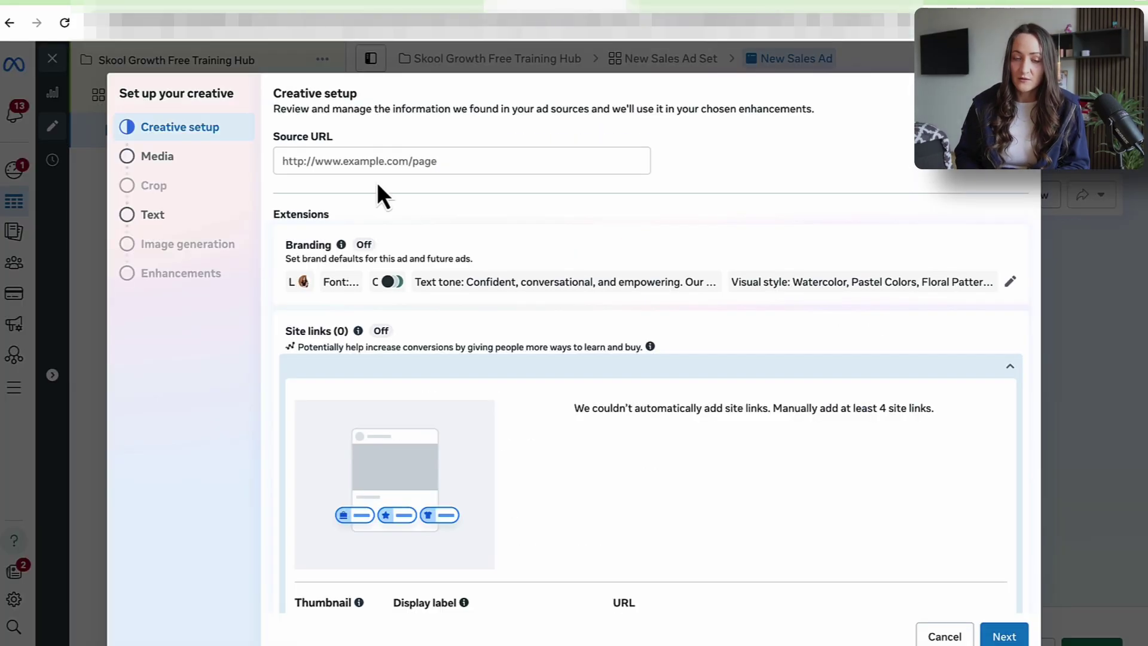
# Step: Paste the Skool about page address as the creative's source URL
pyautogui.click(366, 162)
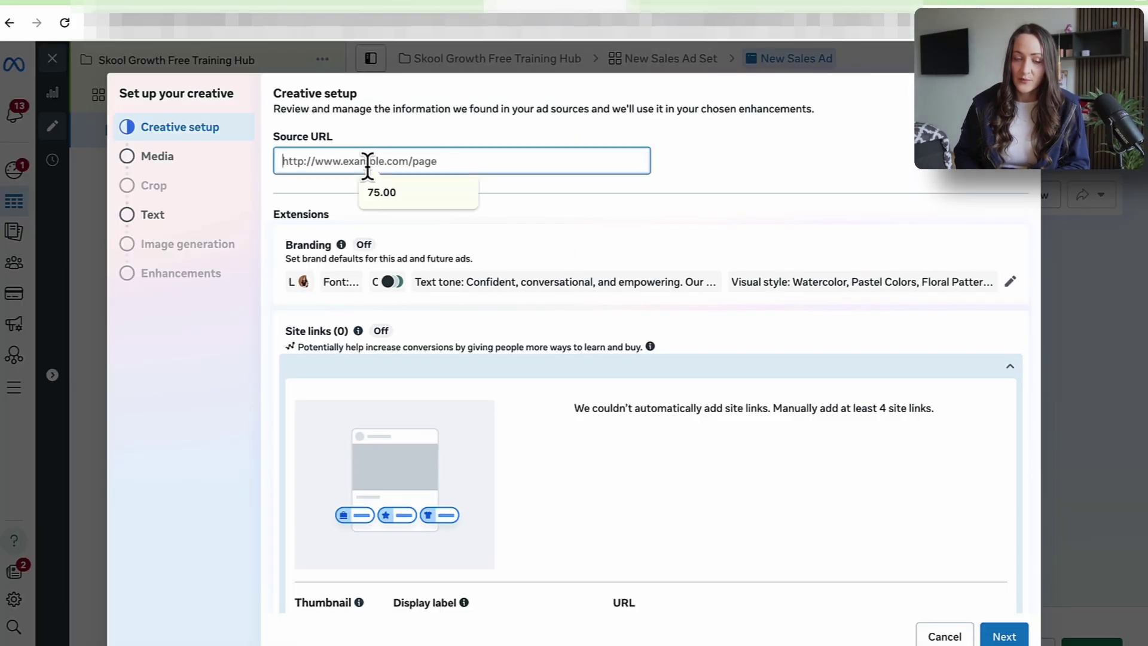
pyautogui.write('https://www.skool.com/make-money/about')
pyautogui.click(762, 219)
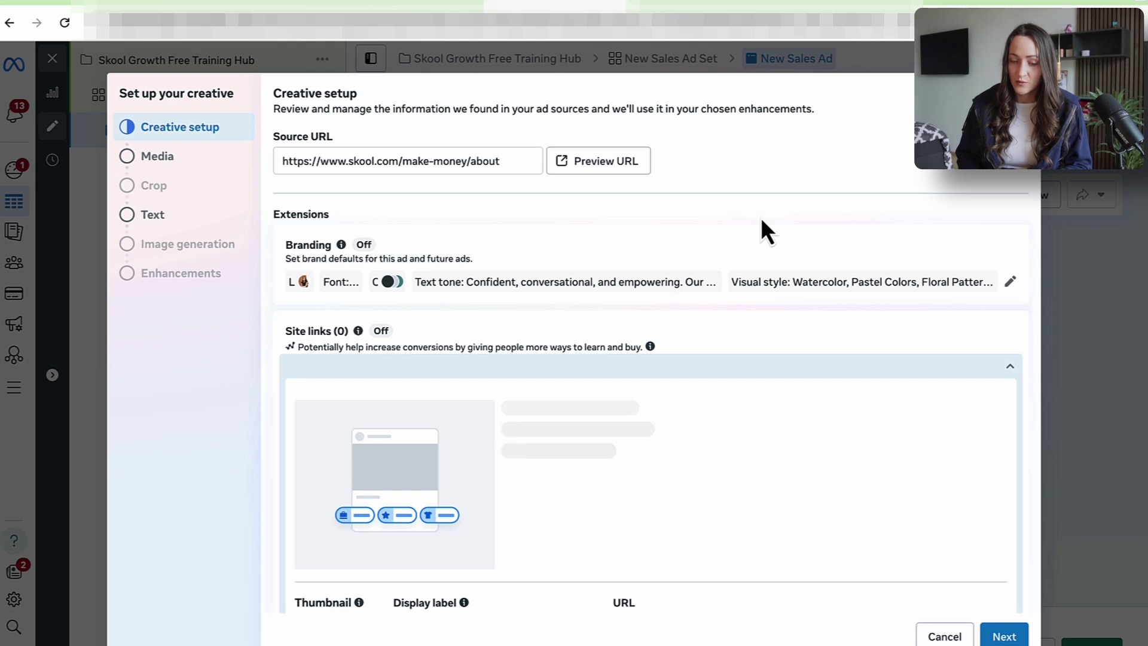
pyautogui.scroll(-2, 746, 299)
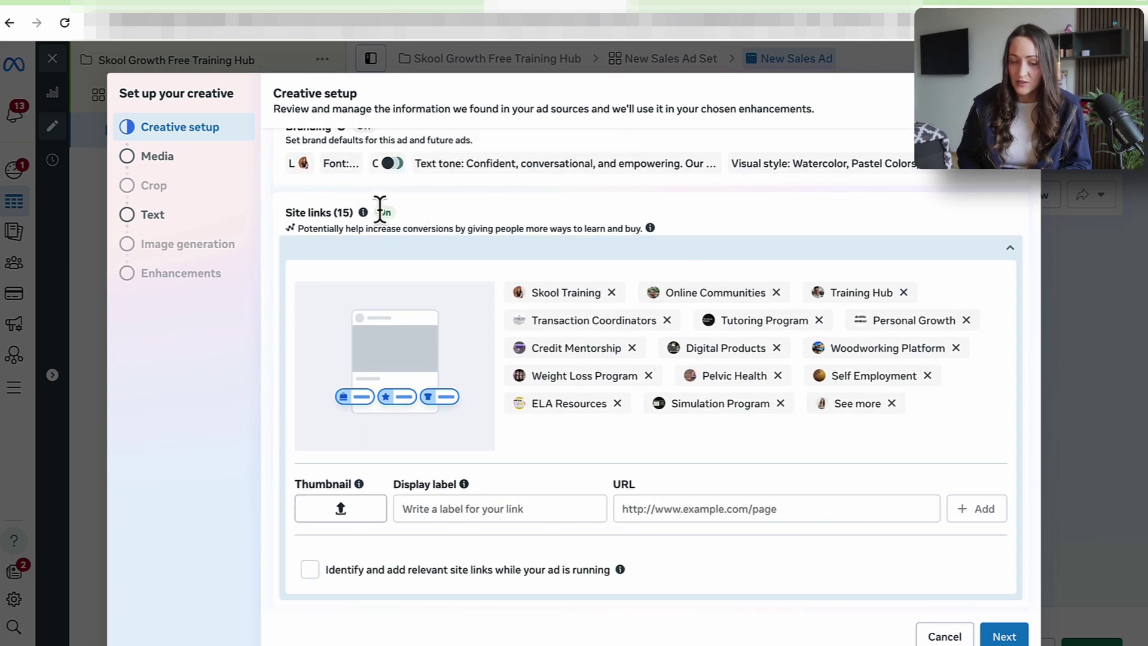
# Step: Remove the first suggested site links, from Skool Training through Credit Mentorship
pyautogui.click(616, 293)
pyautogui.click(642, 292)
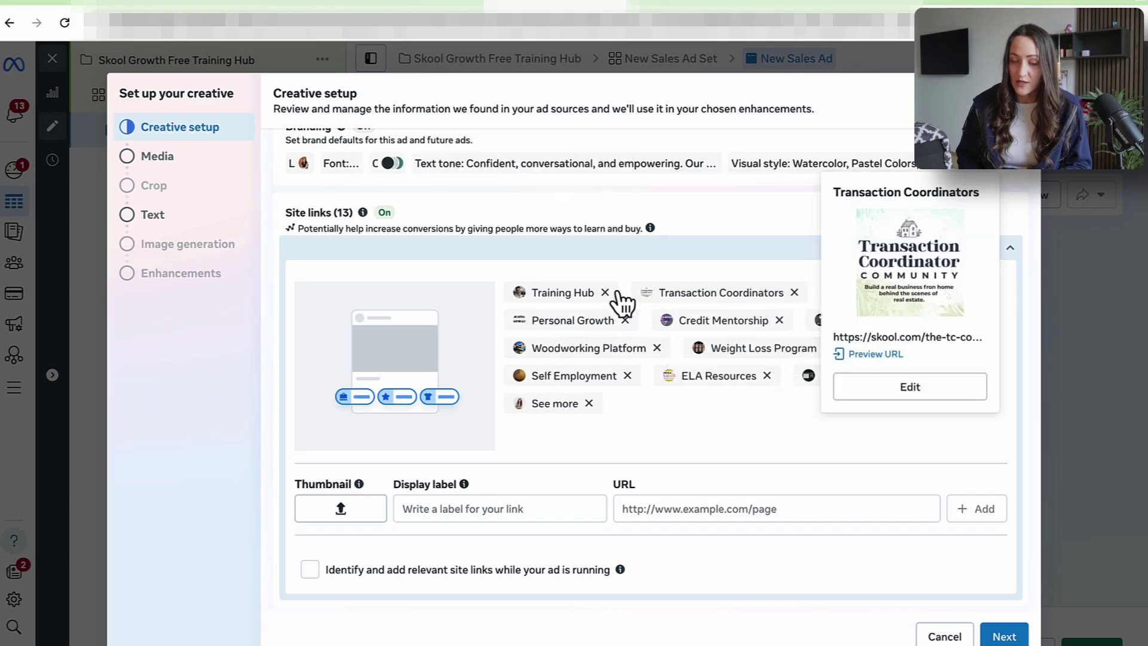
pyautogui.click(617, 299)
pyautogui.click(606, 293)
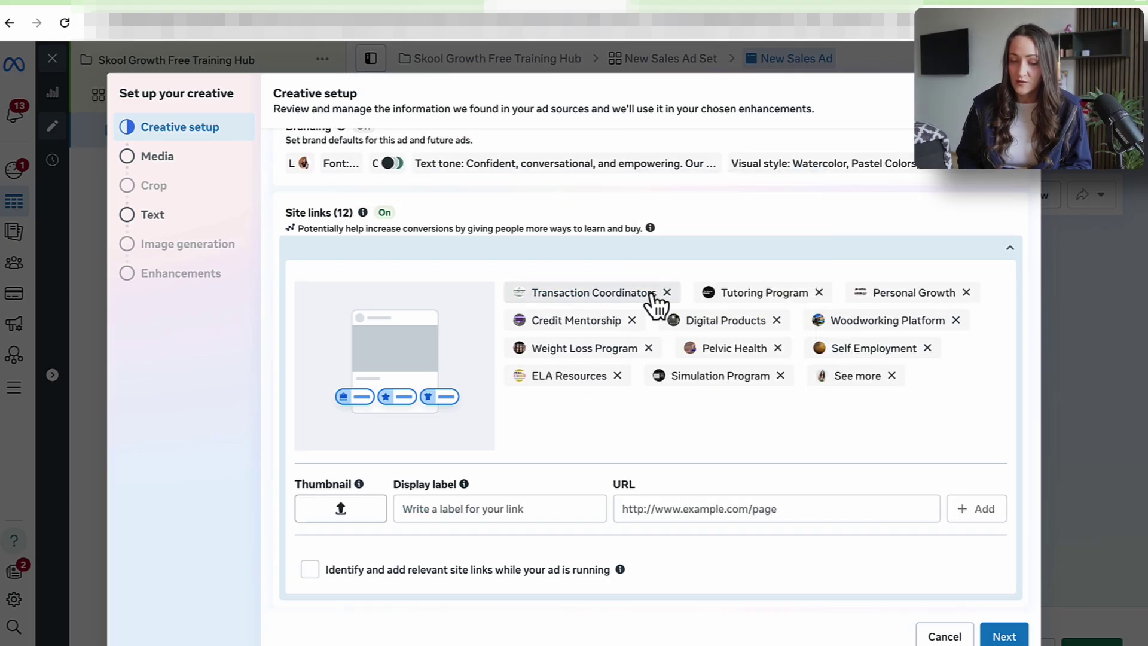
pyautogui.click(667, 292)
pyautogui.click(638, 295)
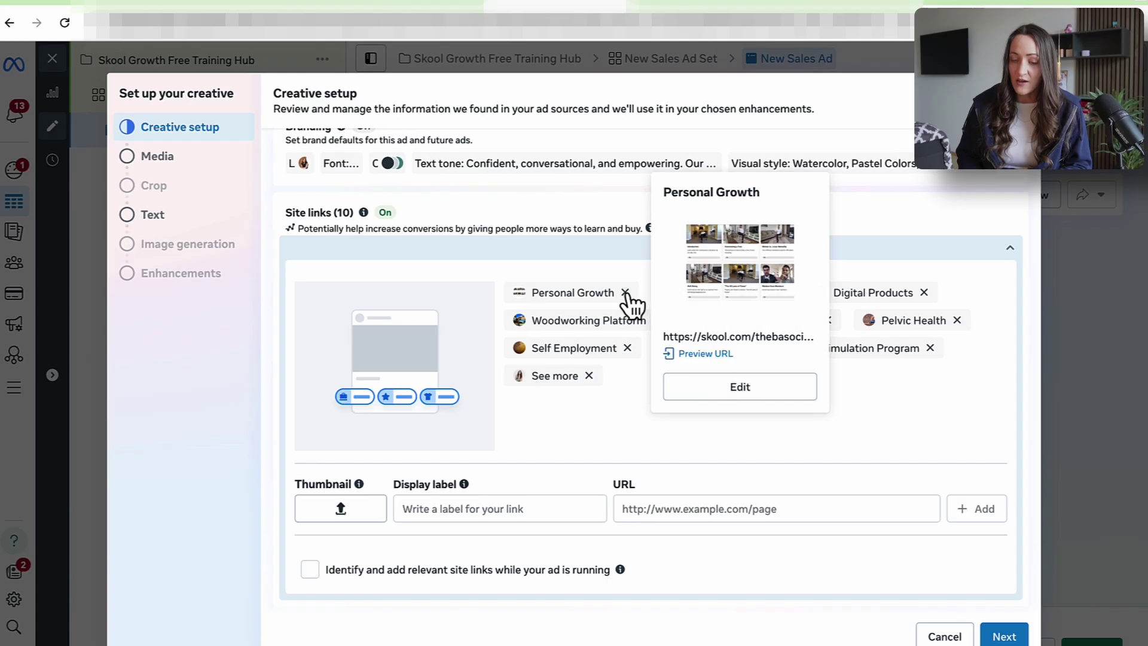
pyautogui.click(625, 292)
pyautogui.click(629, 292)
# Step: Remove the remaining site links, Digital Products through the last one, leaving none
pyautogui.click(626, 292)
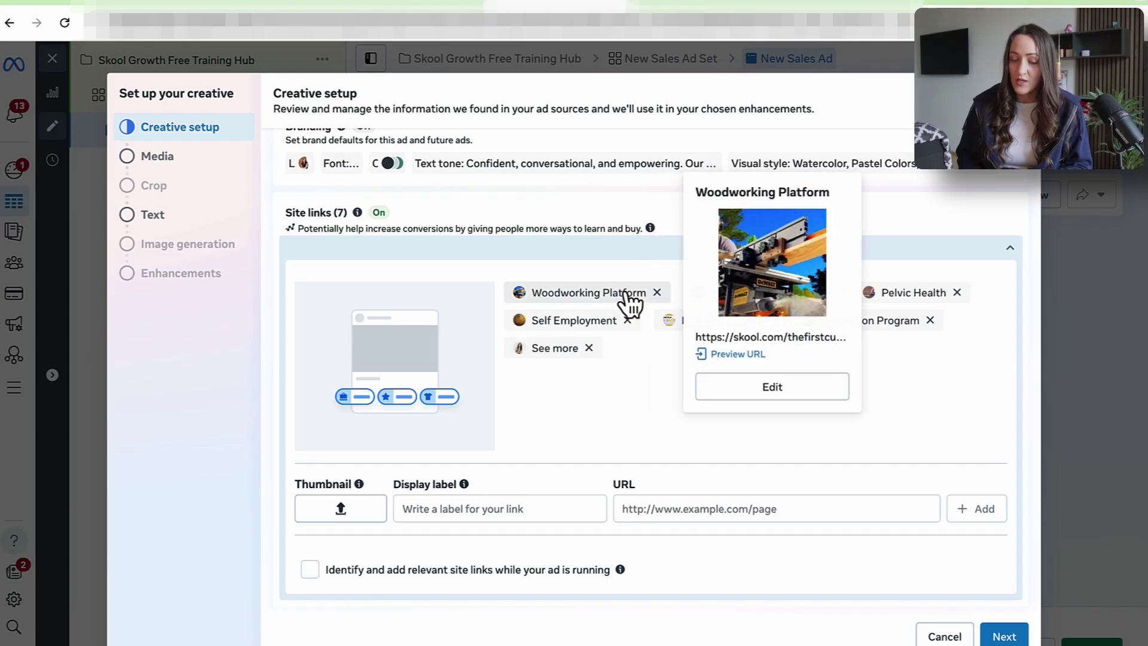
pyautogui.click(657, 292)
pyautogui.click(655, 293)
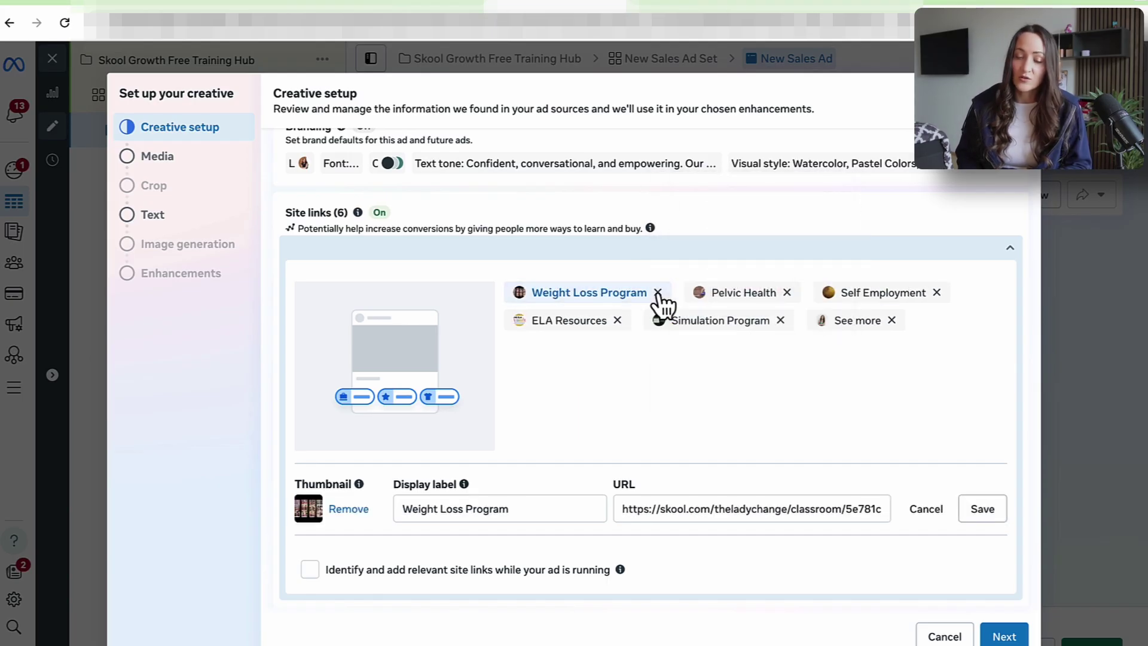
pyautogui.click(657, 292)
pyautogui.click(608, 293)
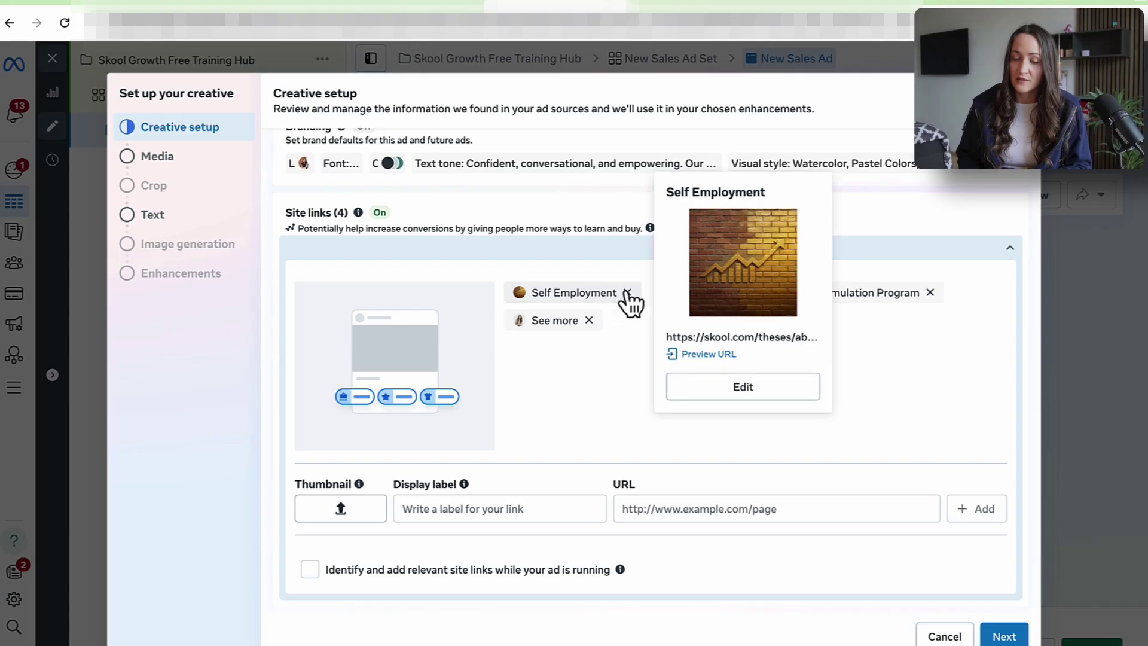
pyautogui.click(626, 293)
pyautogui.click(616, 332)
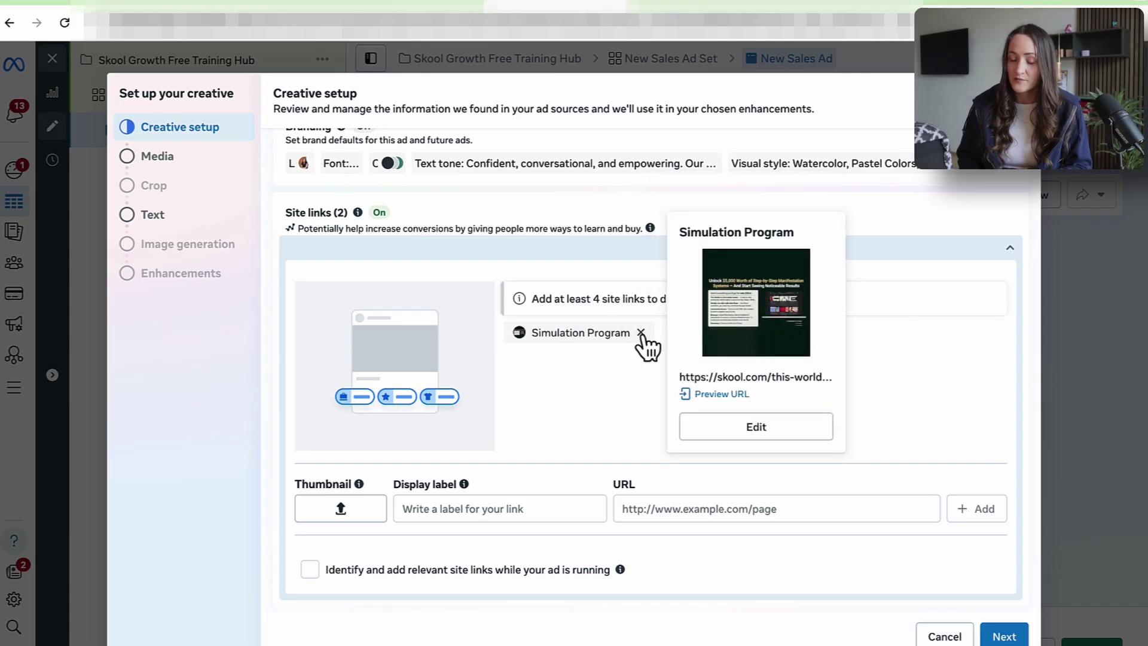
pyautogui.click(641, 333)
pyautogui.click(598, 338)
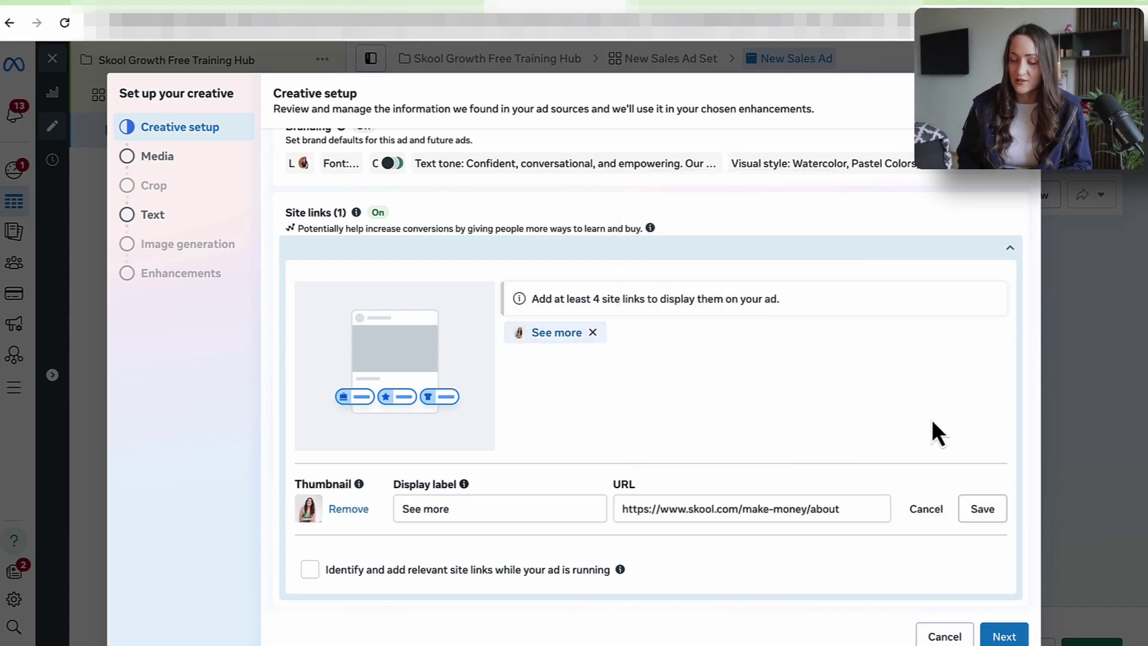
pyautogui.click(926, 509)
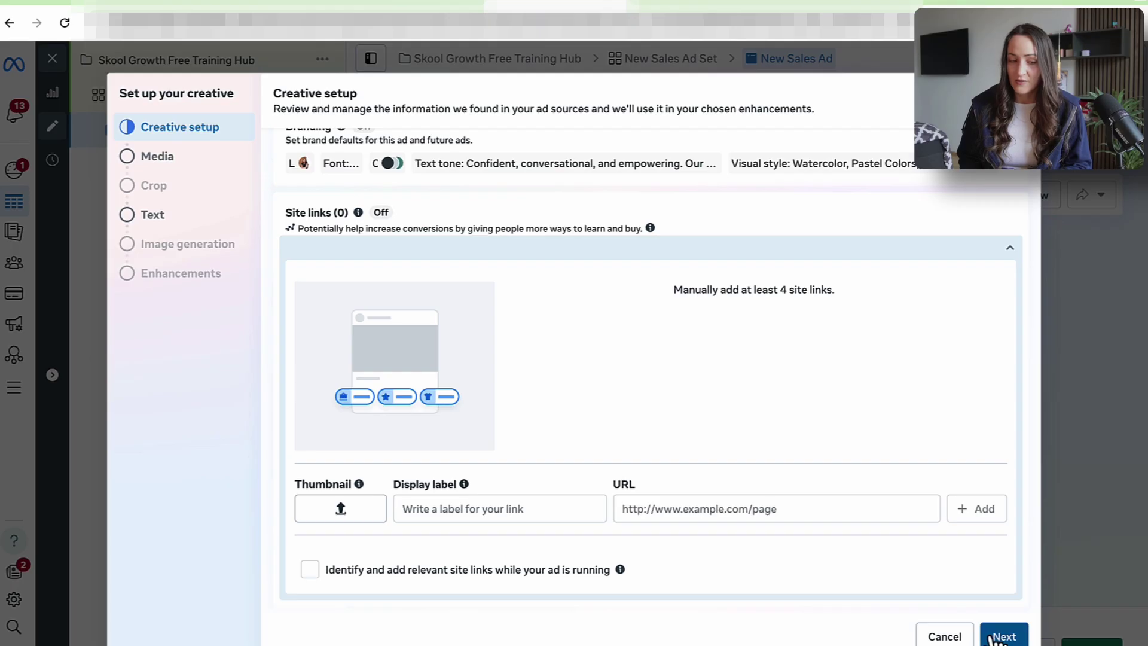
# Step: Advance the creative to Media and save the Skool hub cover image to Downloads
pyautogui.click(992, 637)
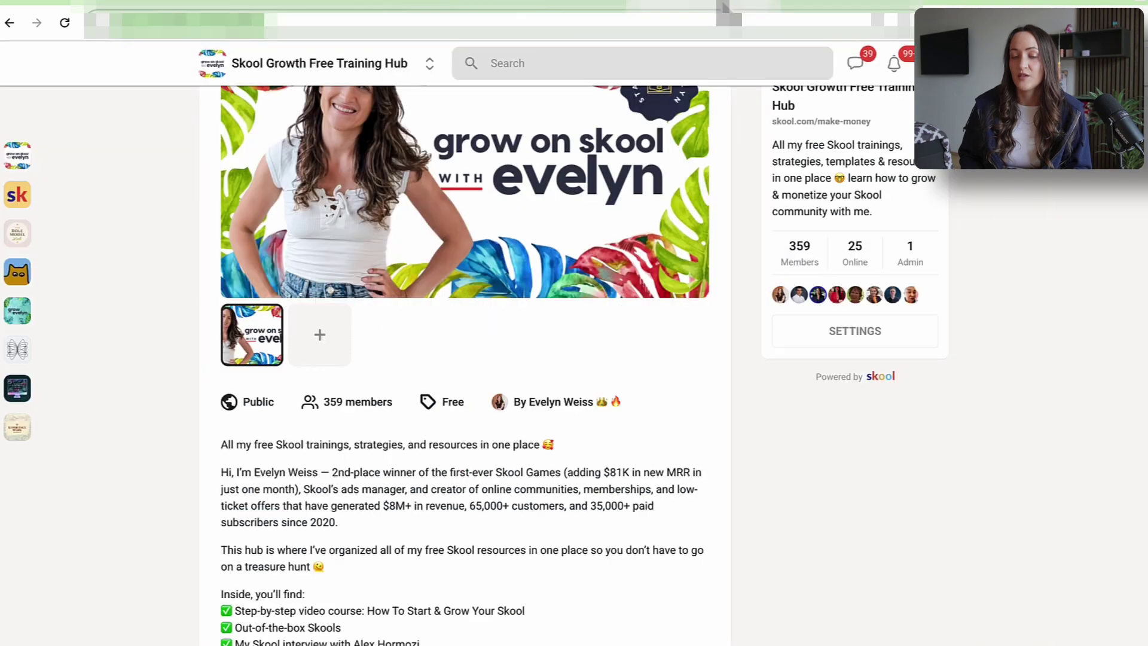
pyautogui.scroll(3, 840, 211)
pyautogui.rightClick(832, 200)
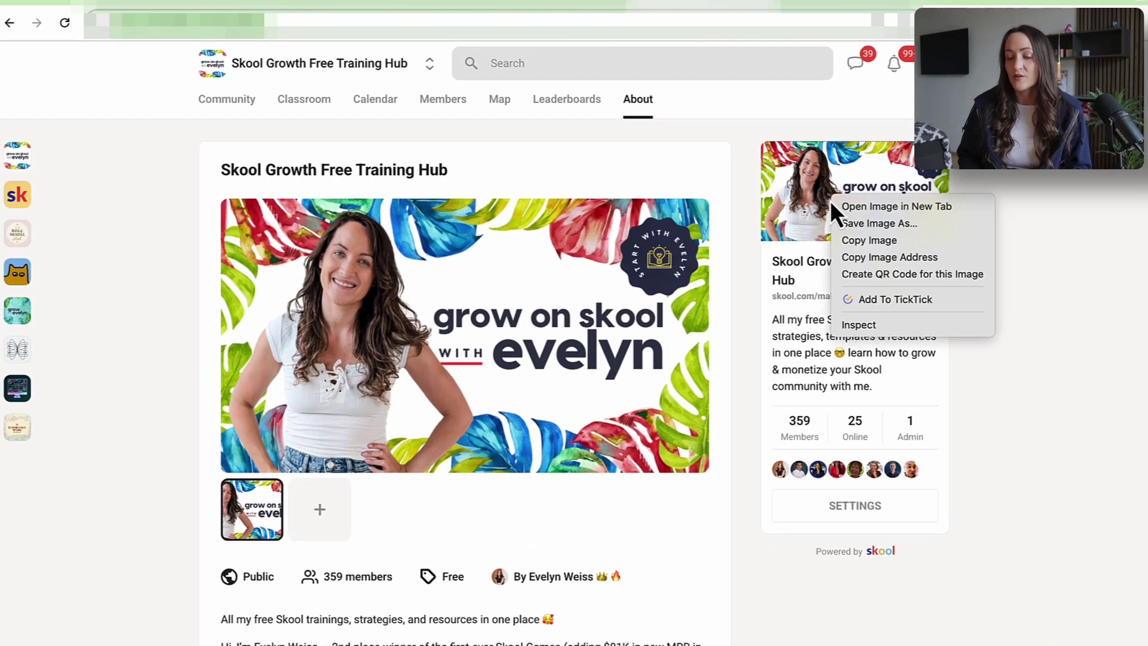
pyautogui.click(884, 226)
pyautogui.click(701, 418)
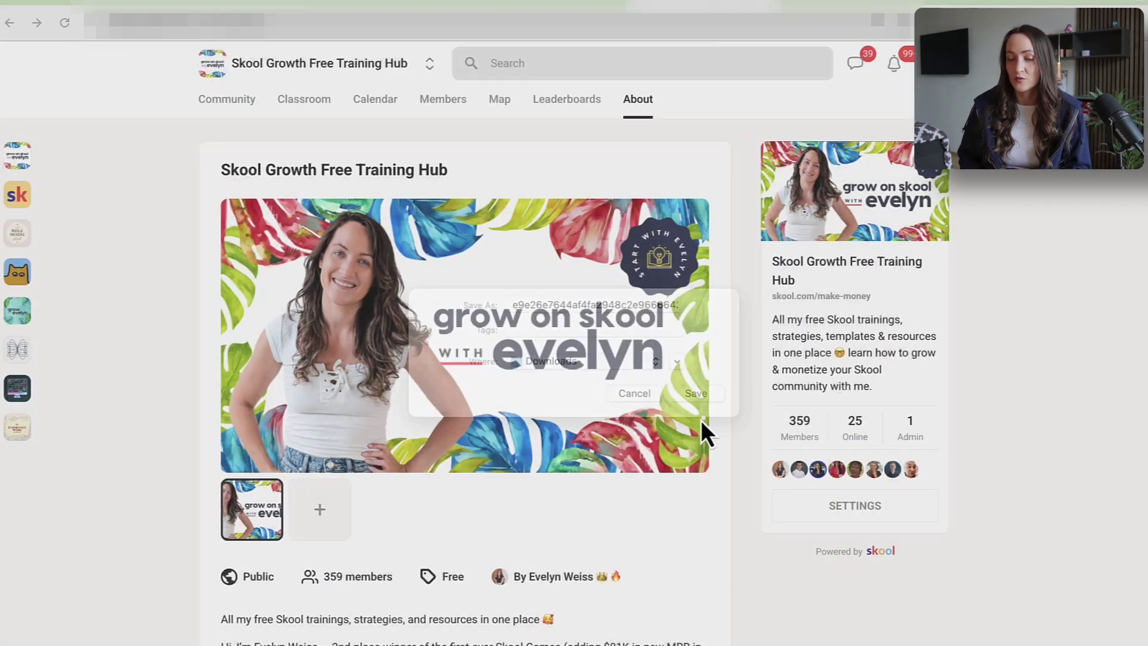
# Step: Upload the downloaded grow on skool cover image as ad media, keeping original crops
pyautogui.click(529, 6)
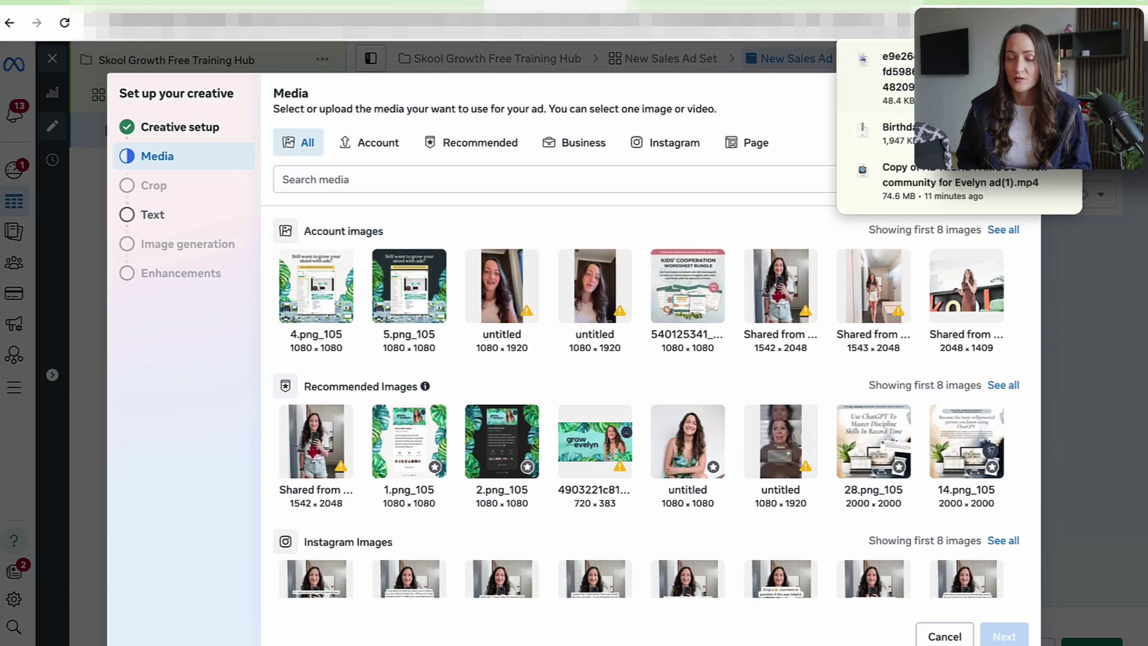
pyautogui.moveTo(879, 77); pyautogui.dragTo(615, 293)
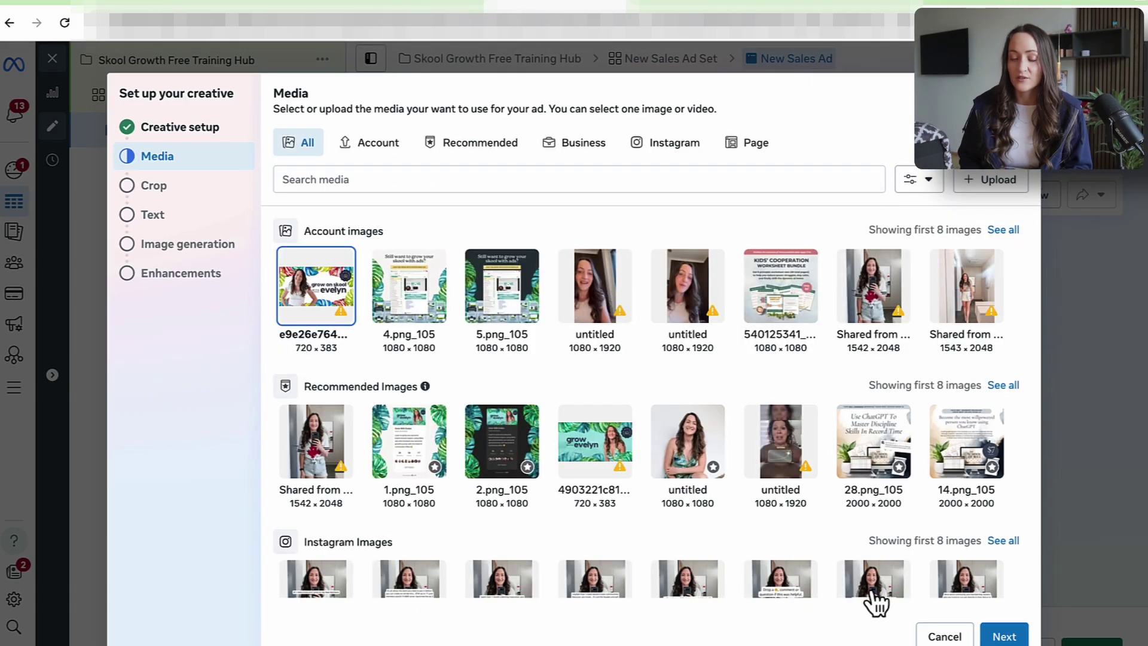
pyautogui.click(1005, 637)
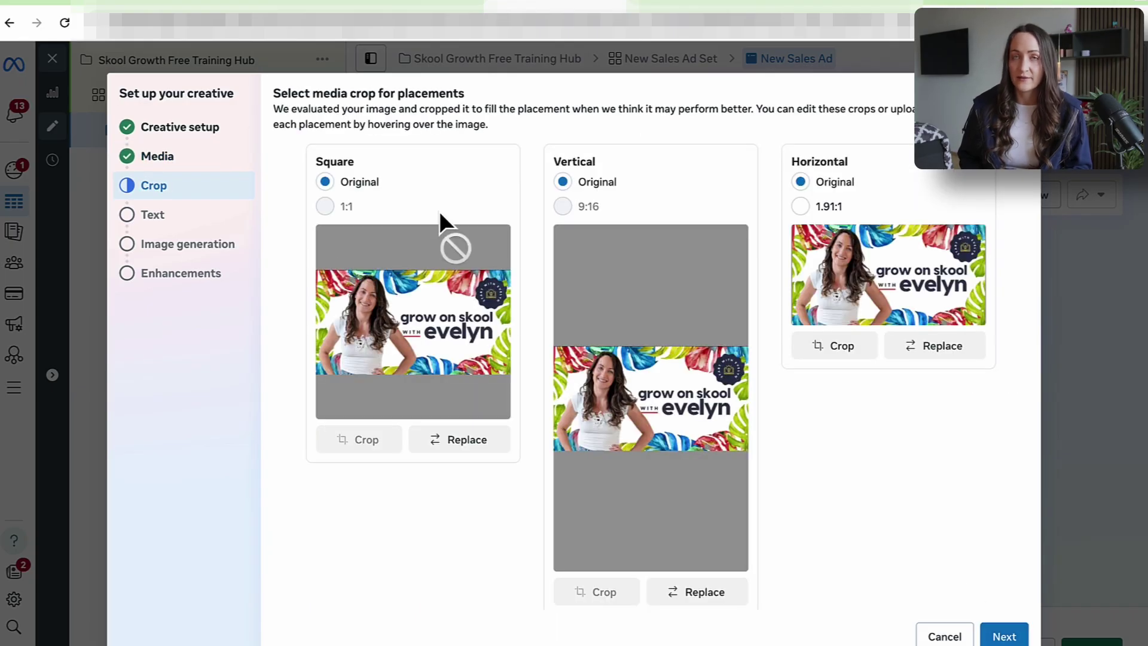
pyautogui.click(997, 638)
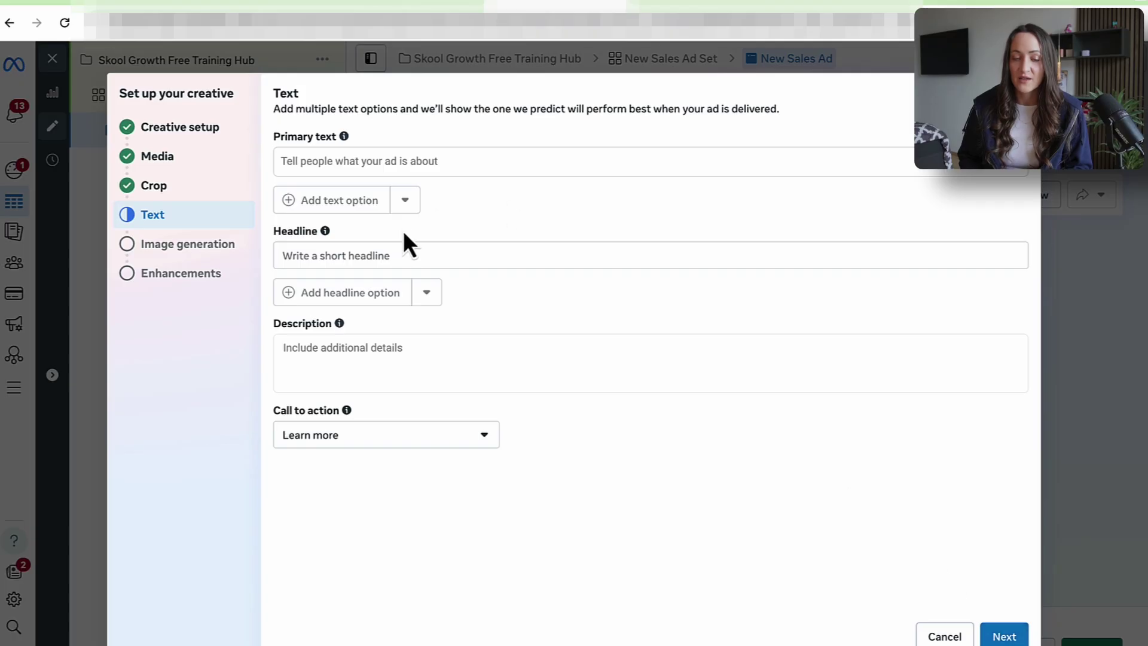
# Step: Copy the Skool hub's About description and paste it into the ad's Primary text
pyautogui.click(698, 10)
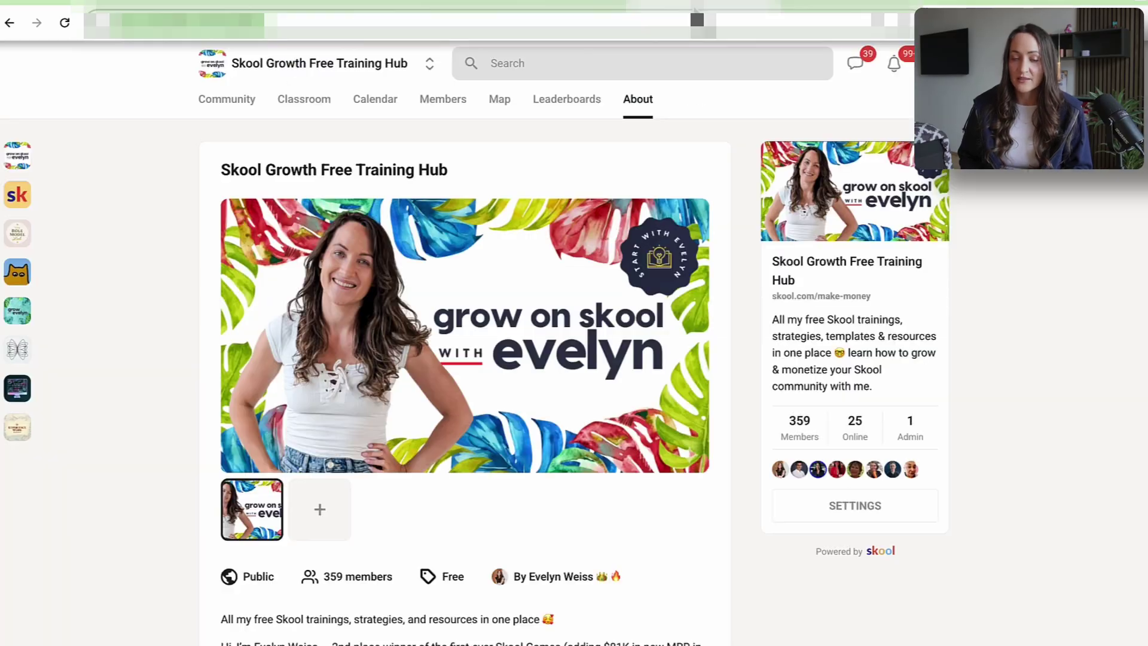
pyautogui.scroll(-4, 469, 374)
pyautogui.click(469, 375)
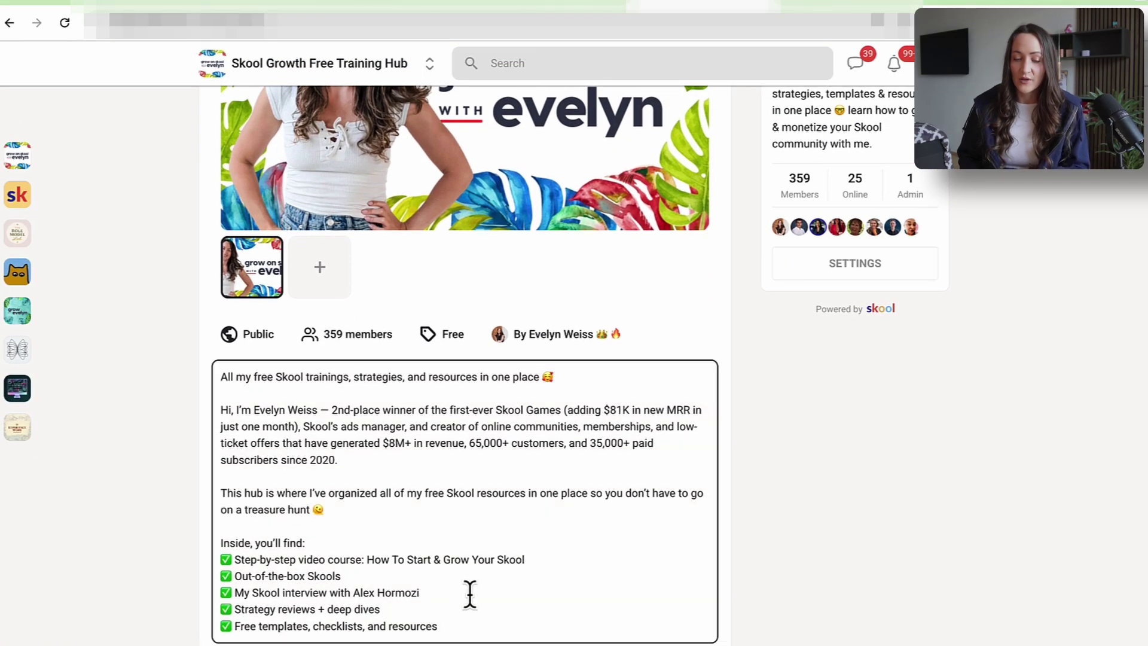
pyautogui.hotkey('ctrl', 'a')
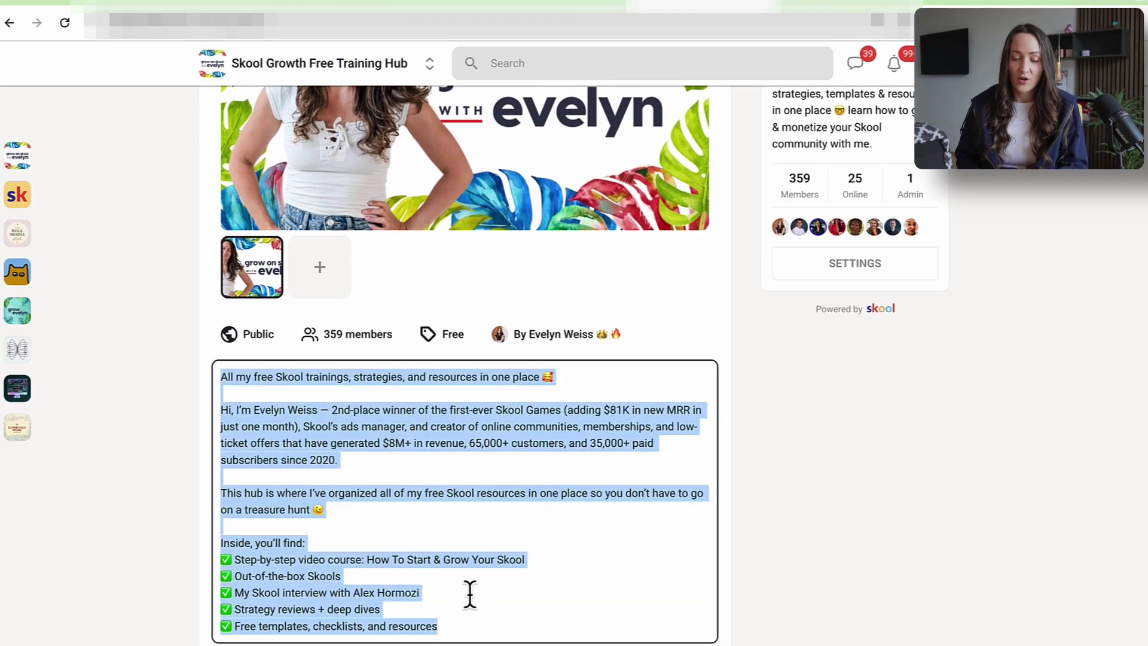
pyautogui.click(554, 8)
pyautogui.click(439, 157)
pyautogui.write('All my free Skool trainings, strategies, and resources in one place 🥰    Hi, I’m Evelyn Weiss — 2nd-place winner of the first-ever Skool Games (adding $81K in new MRR in just one month), Skool’s ads manager, and creator of online communities, memberships, and low-ticket offers that have generated $8M+ in revenue, 65,000+ customers, and 35,000+ paid subscribers since 2020.    This hub is where I’ve organized all of my free Skool resources in one place so you don’t have to go on a treasure hunt 😉    Inside, you’ll find:  ✅ Step-by-step video course: How To Start & Grow Your Skool  ✅ Out-of-the-box Skools  ✅ My Skool interview with Alex Hormozi  ✅ Strategy reviews + deep dives  ✅ Free templates, checklists, and resources')
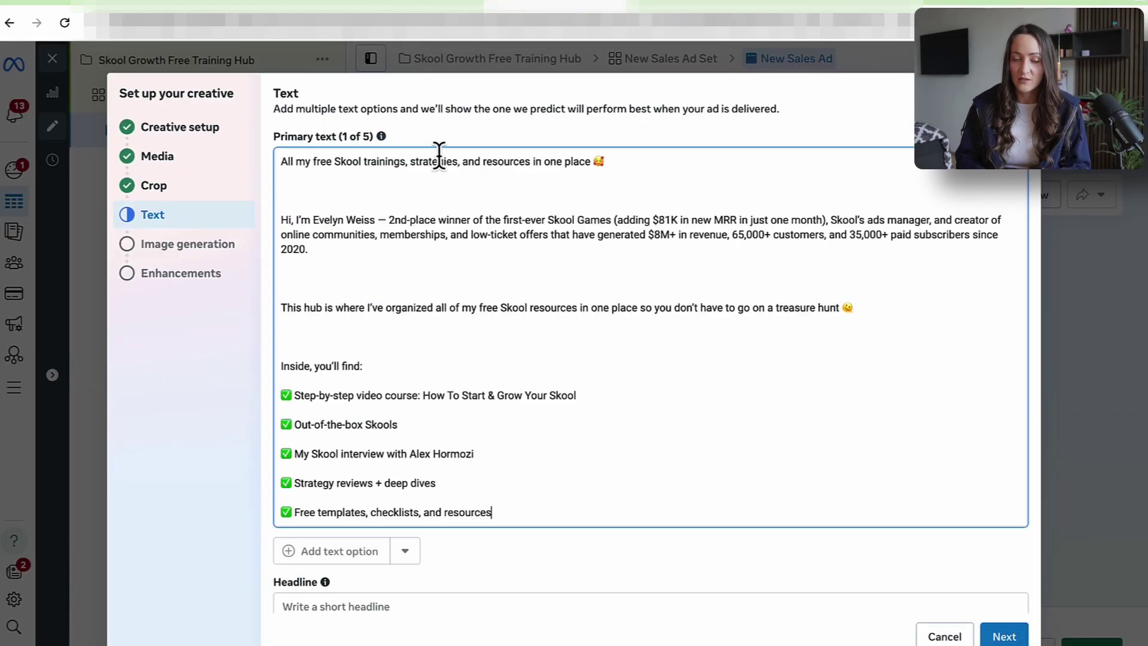
# Step: Remove the extra blank line and add the closing line 'Click the link below and join for FREE now.'
pyautogui.click(370, 193)
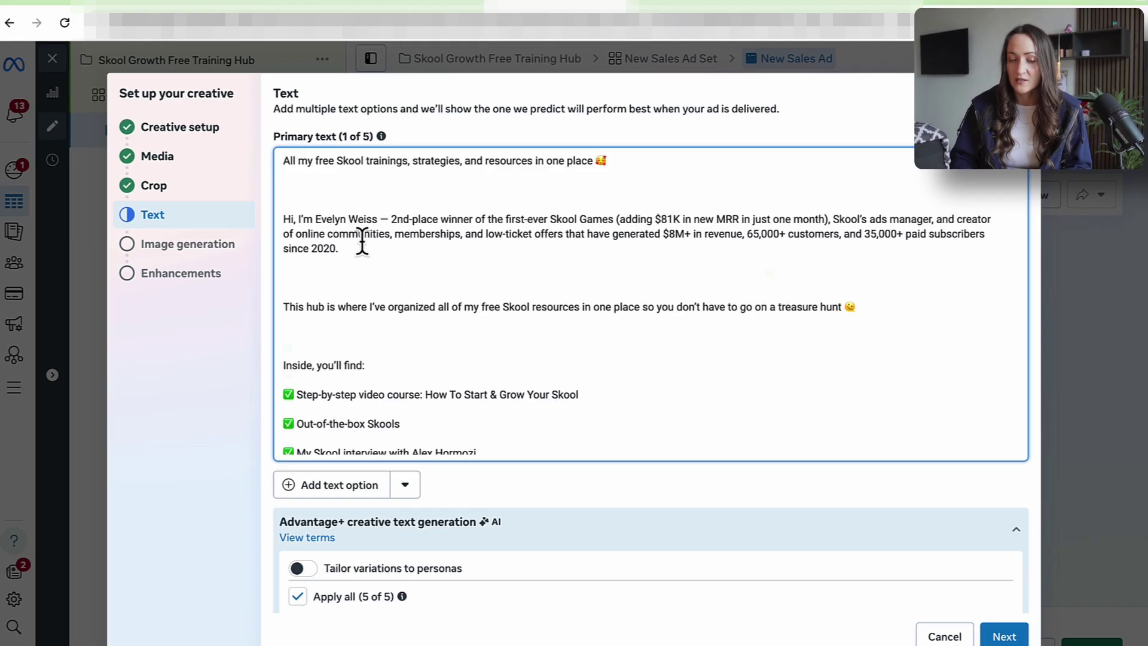
pyautogui.scroll(-10, 358, 199)
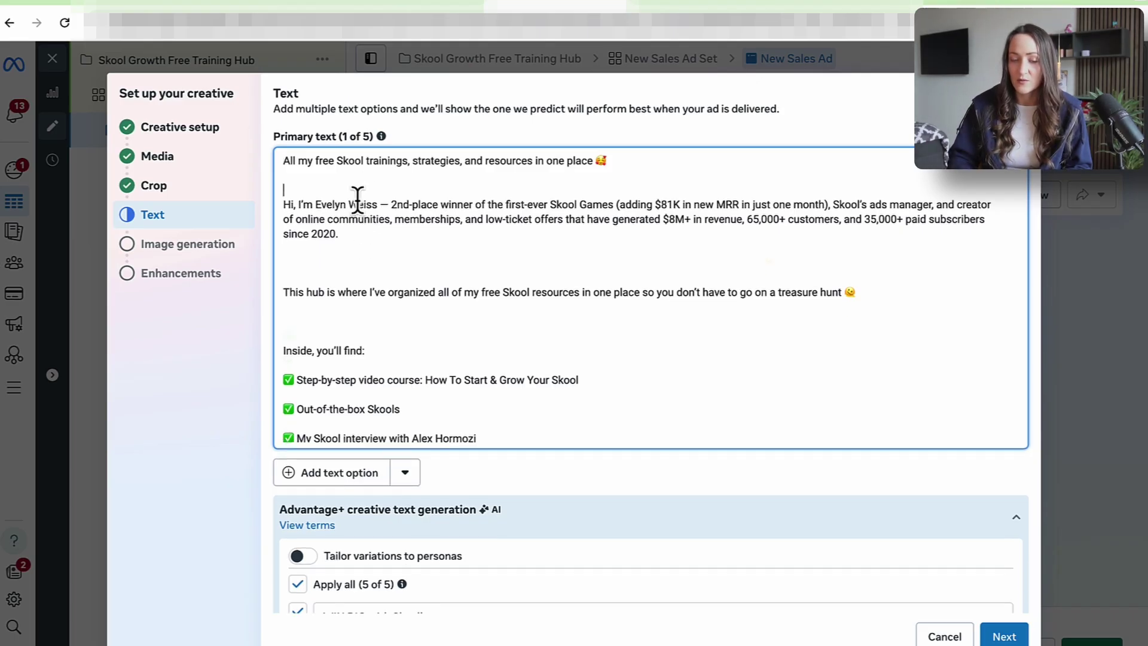
pyautogui.scroll(10, 301, 342)
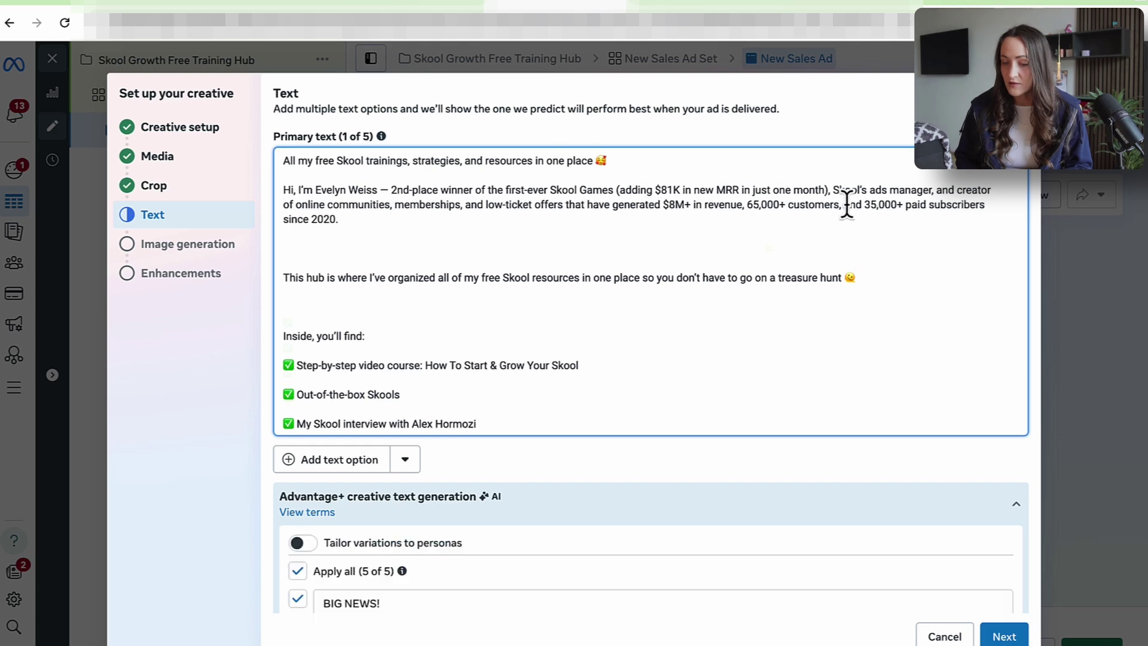
pyautogui.scroll(-2, 282, 322)
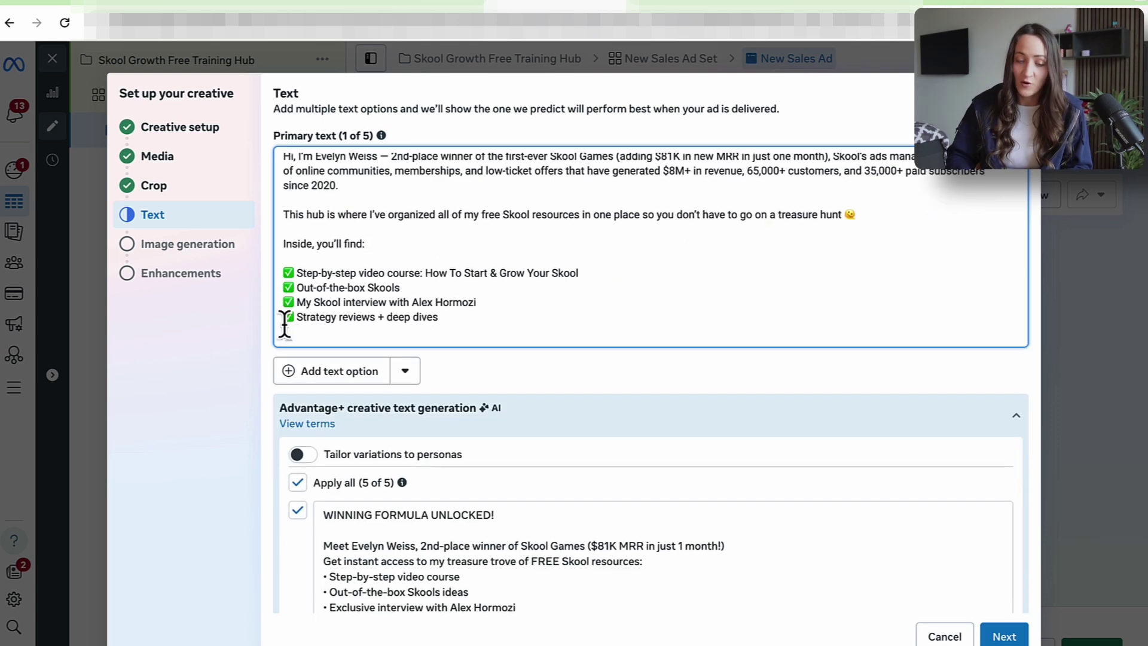
pyautogui.scroll(-10, 301, 306)
pyautogui.scroll(10, 303, 315)
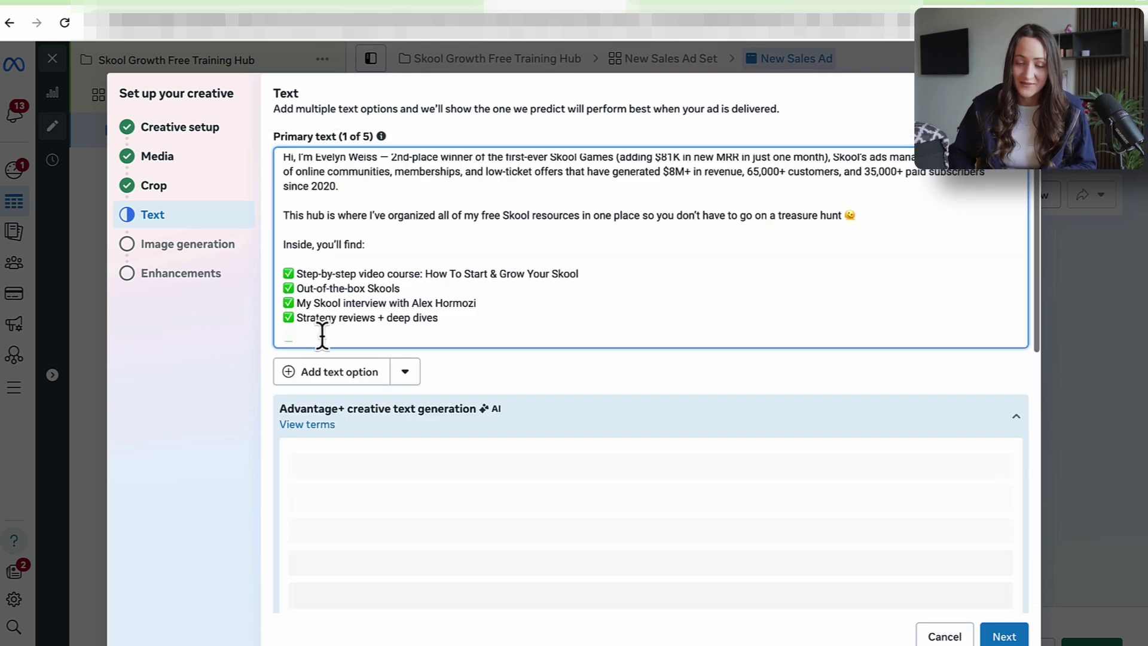
pyautogui.press('Return')
pyautogui.press('Return')
pyautogui.write('Click the link below and join for FREE now.')
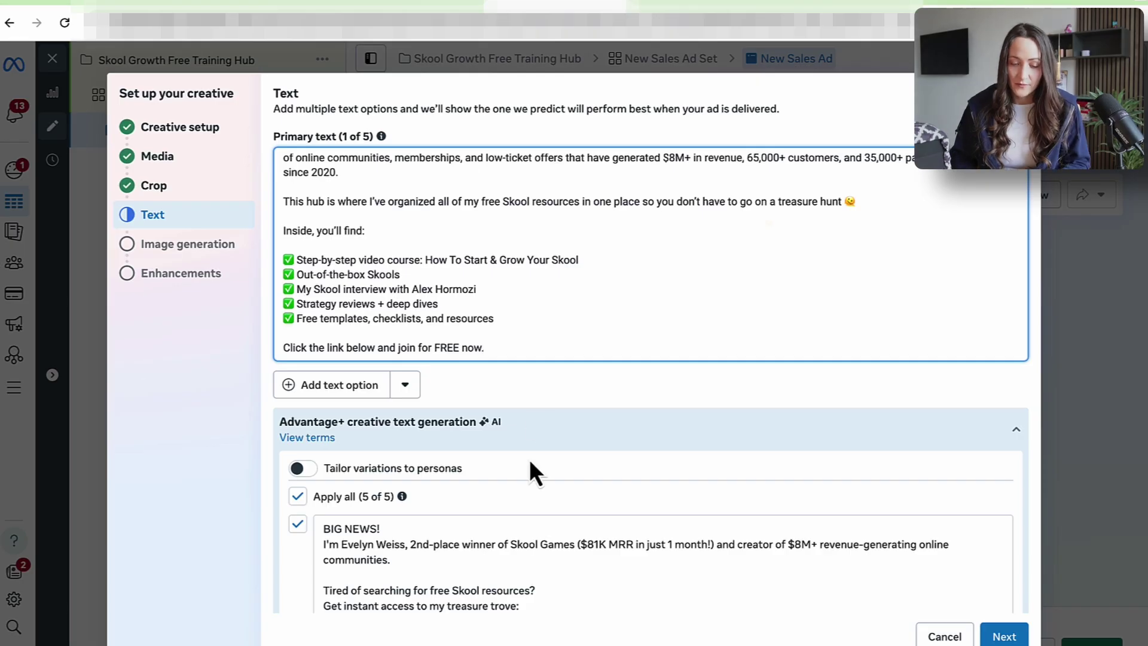
pyautogui.scroll(-5, 530, 463)
pyautogui.scroll(5, 530, 463)
pyautogui.scroll(2, 530, 458)
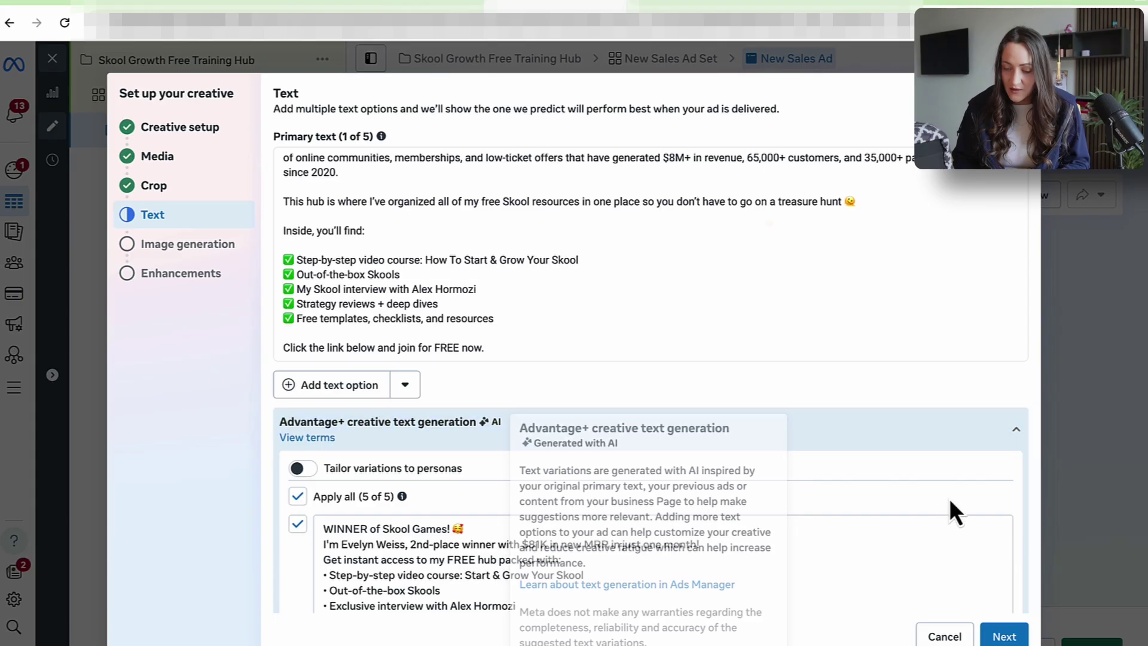
# Step: Untick all five Advantage+ primary text variations, including WINNER of Skool Games and BIG NEWS
pyautogui.scroll(-3, 952, 493)
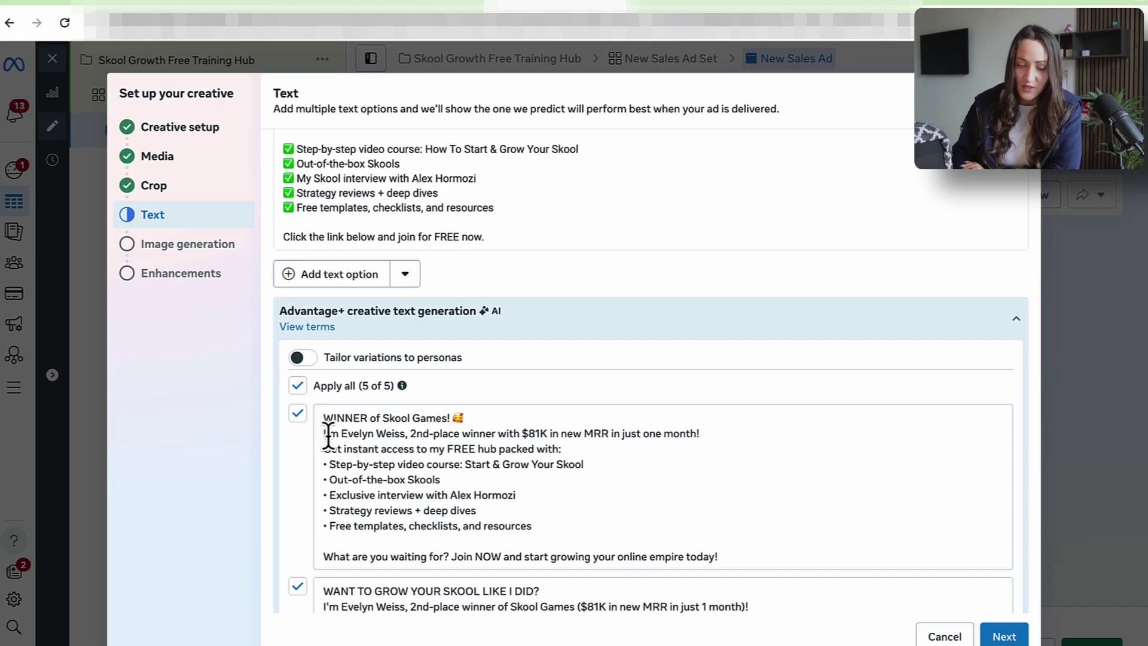
pyautogui.scroll(-1, 333, 464)
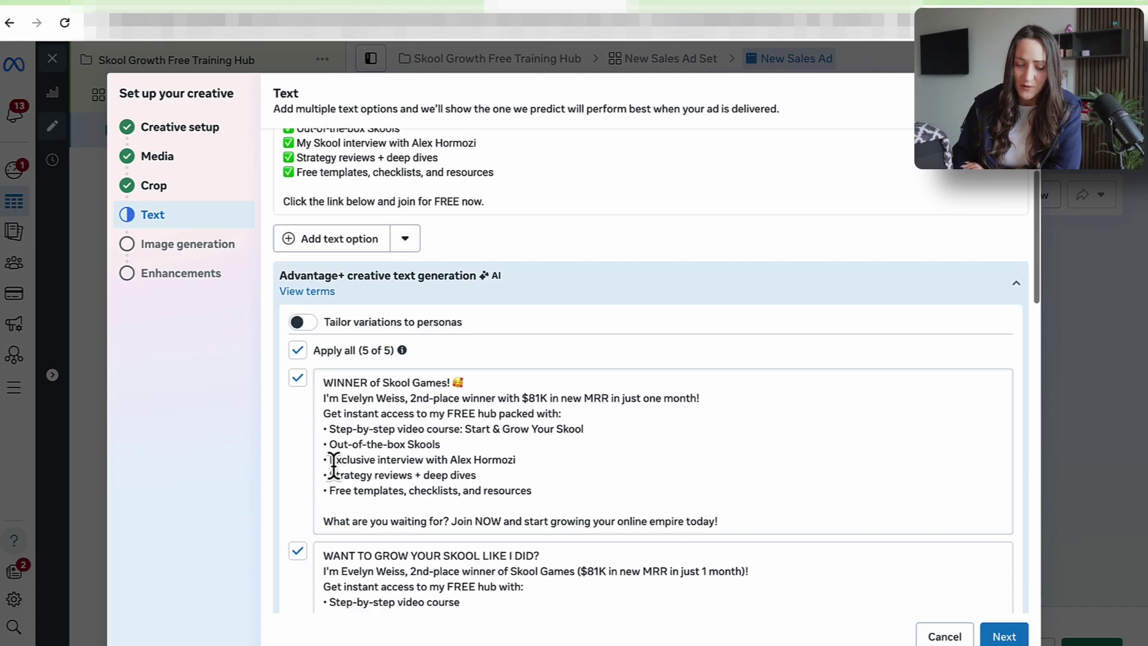
pyautogui.click(297, 378)
pyautogui.scroll(-3, 304, 386)
pyautogui.click(300, 374)
pyautogui.scroll(-2, 304, 442)
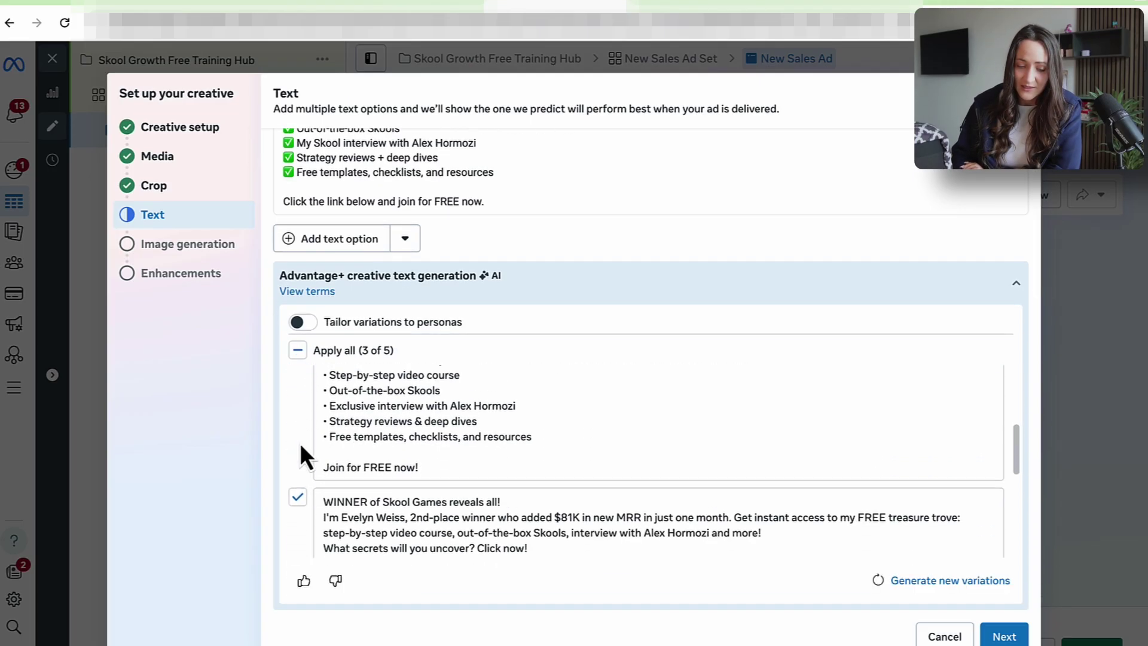
pyautogui.scroll(-2, 300, 443)
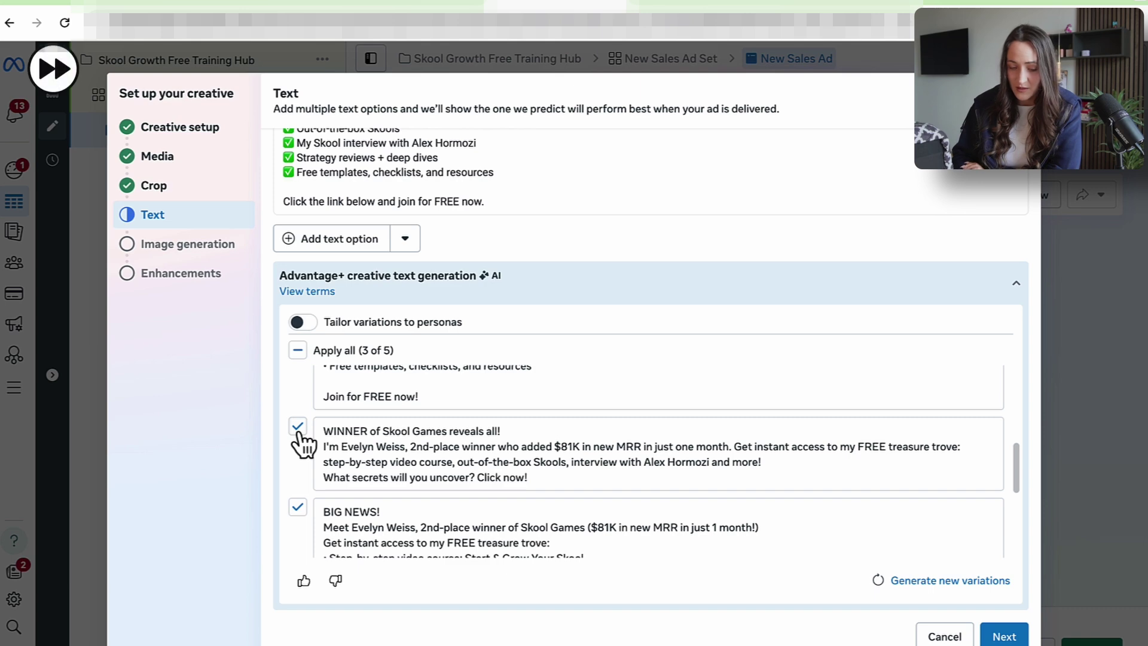
pyautogui.click(298, 426)
pyautogui.scroll(-2, 299, 455)
pyautogui.click(297, 417)
pyautogui.scroll(-2, 299, 472)
pyautogui.click(298, 464)
pyautogui.scroll(-2, 299, 473)
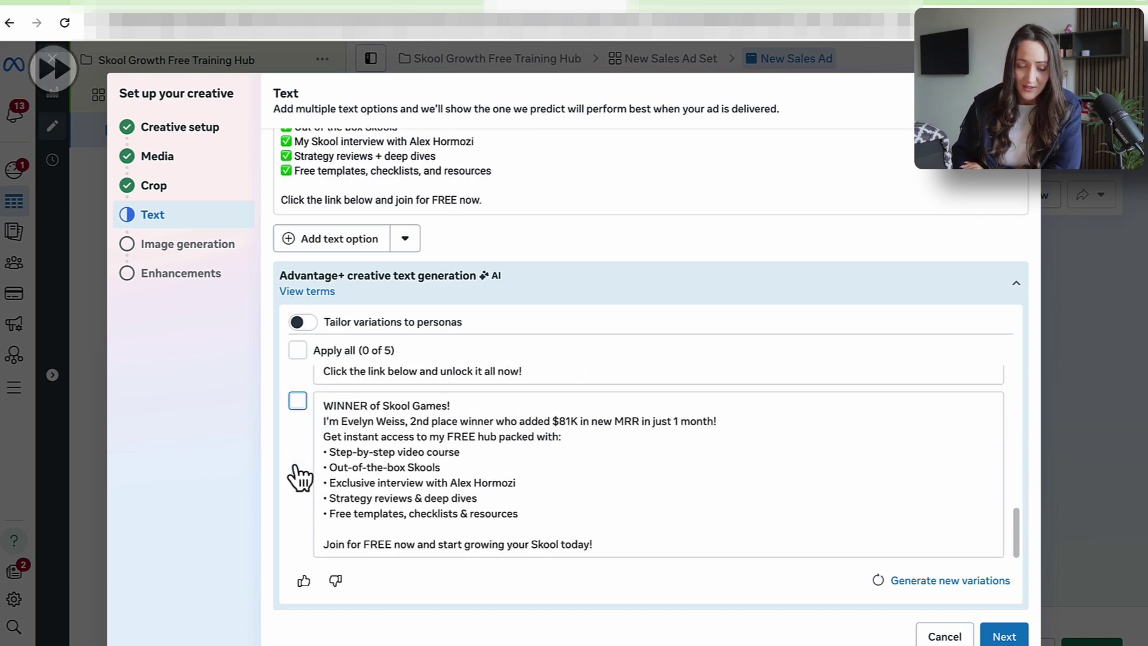
pyautogui.scroll(-7, 866, 232)
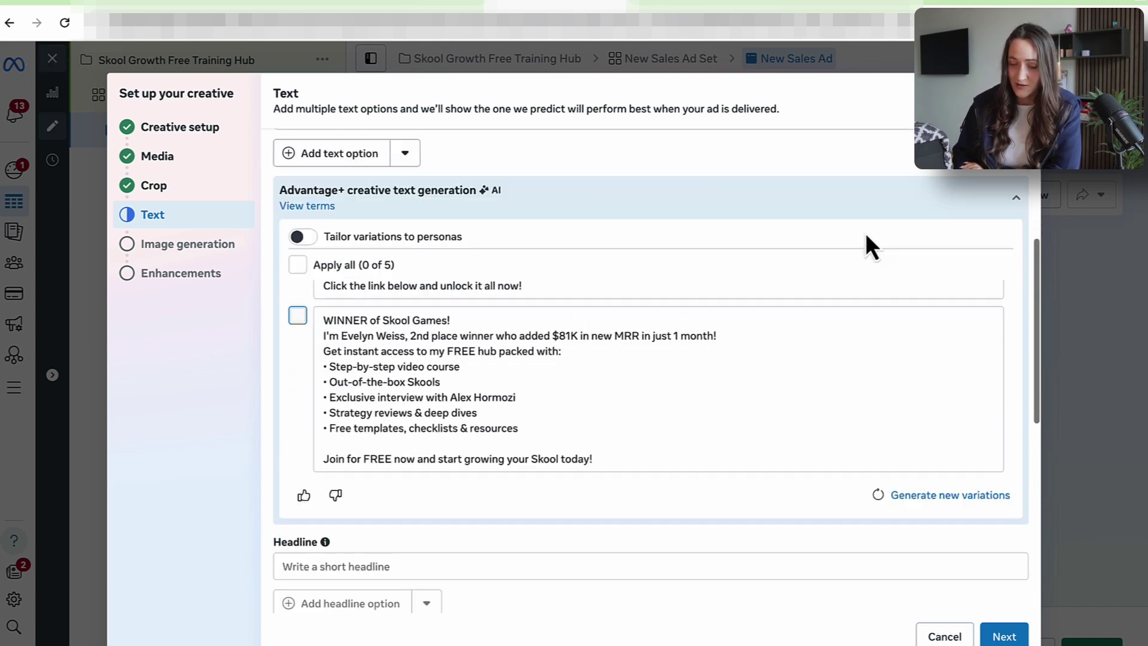
# Step: Set the headline to 'NEW 🔥 Free Skool Training & Resource Hub'
pyautogui.click(300, 238)
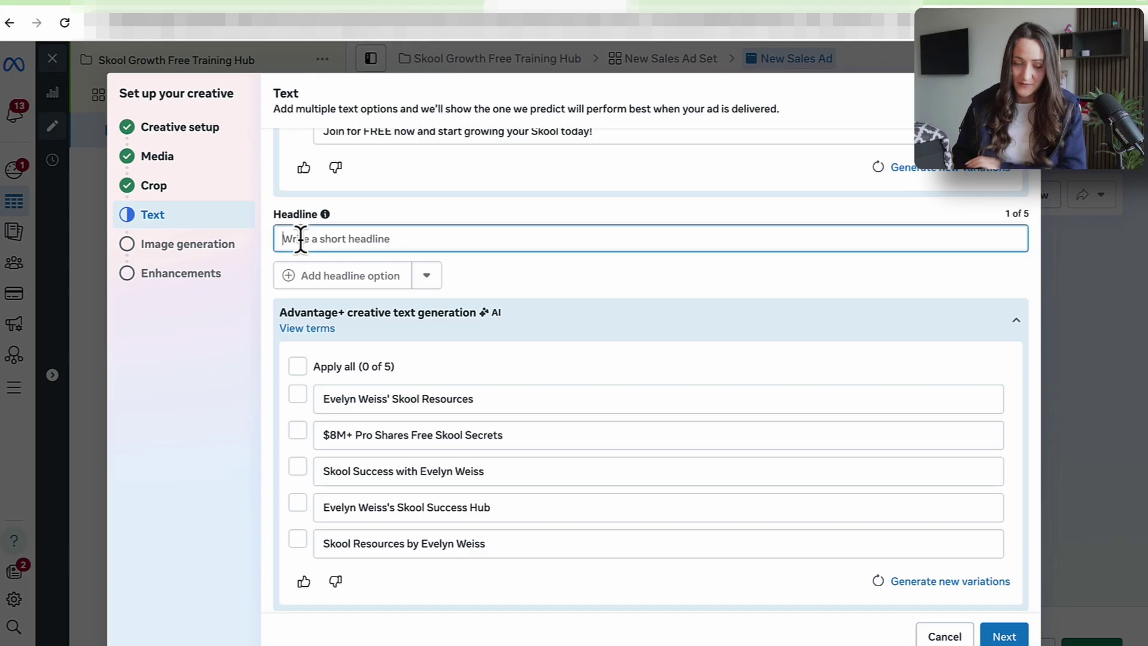
pyautogui.write('NEW')
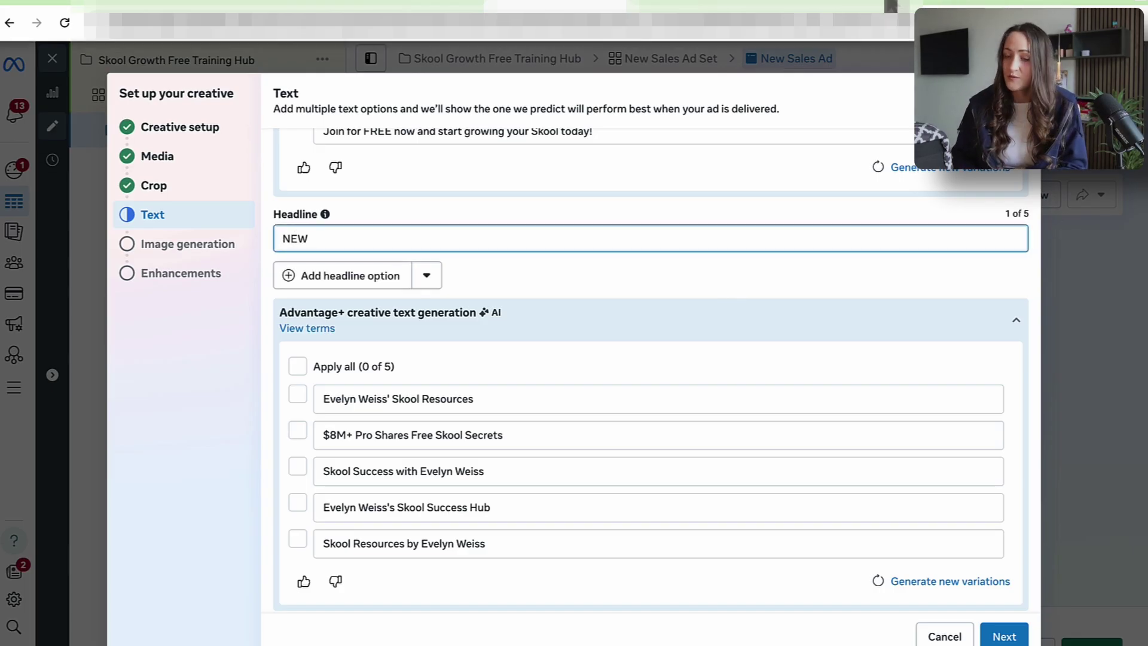
pyautogui.write(' 🔥')
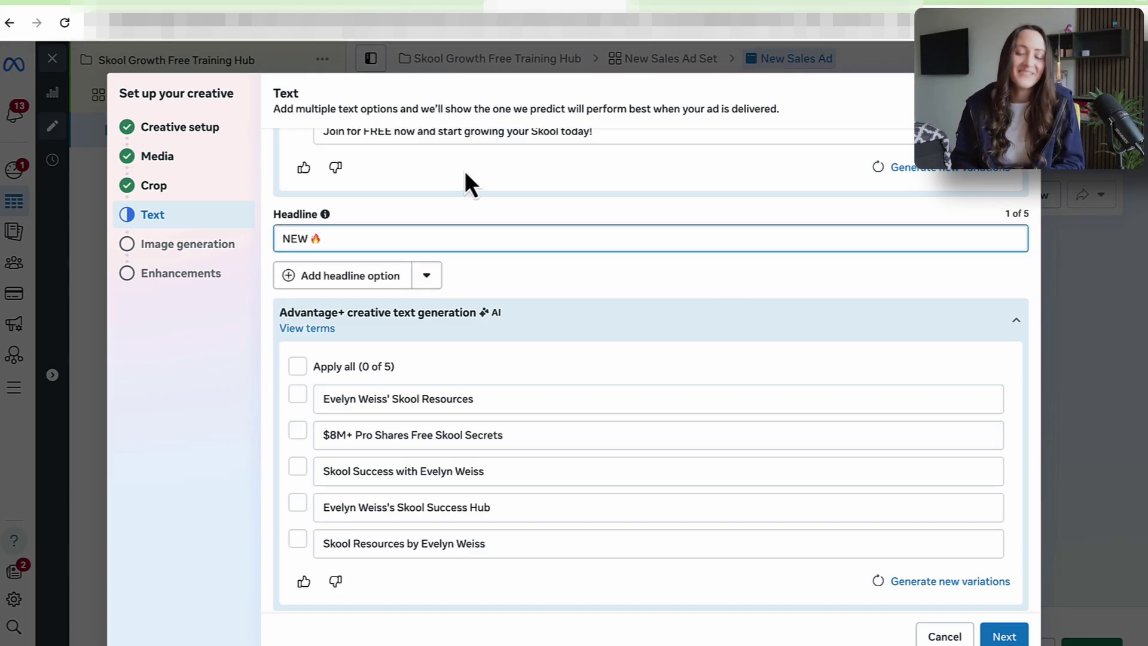
pyautogui.write(' Sk')
pyautogui.press('BackSpace')
pyautogui.press('BackSpace')
pyautogui.write('FRE')
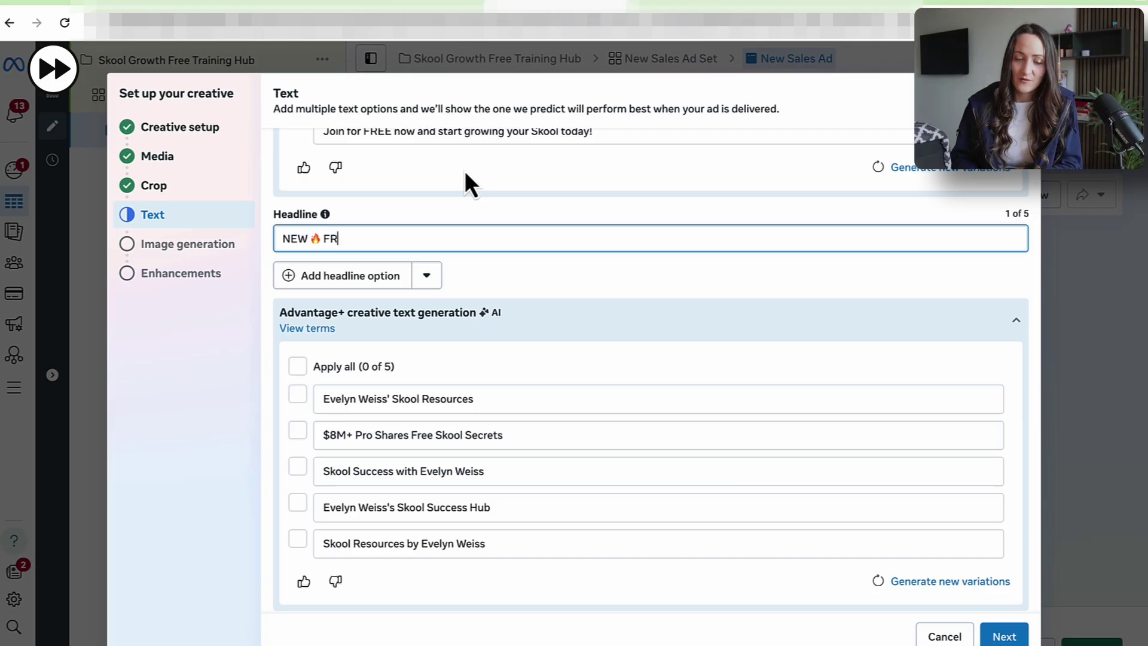
pyautogui.press('BackSpace')
pyautogui.press('BackSpace')
pyautogui.write('ree Skool Training & Resource Hub')
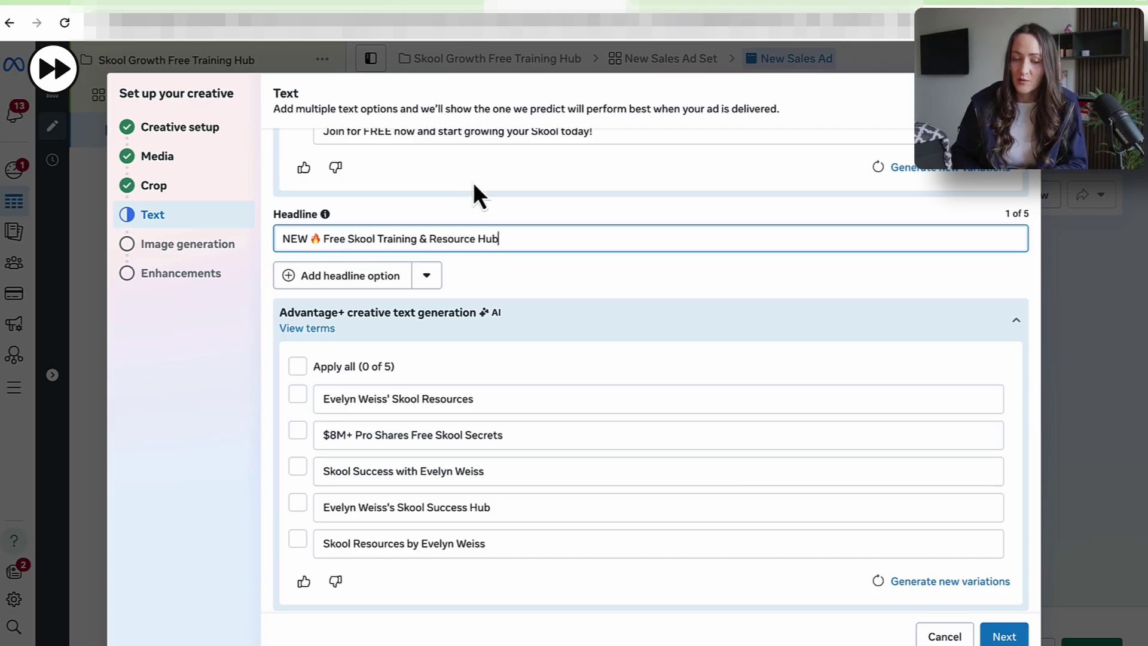
pyautogui.scroll(-3, 549, 260)
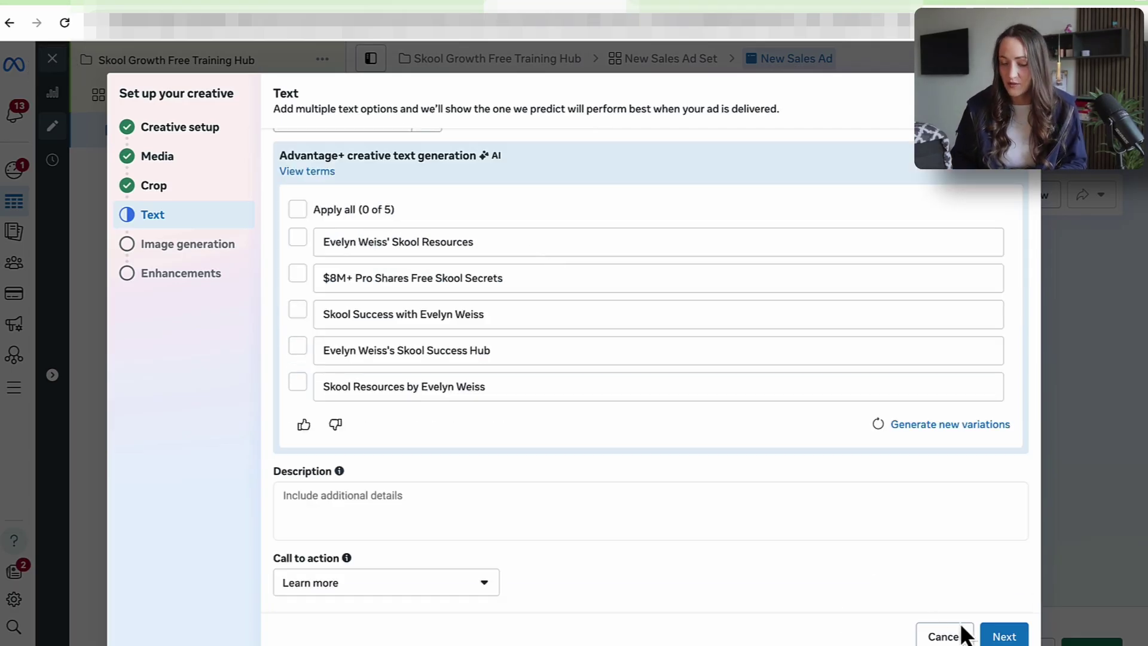
# Step: Skip AI image generation and switch off text improvements in the enhancements step
pyautogui.click(1002, 636)
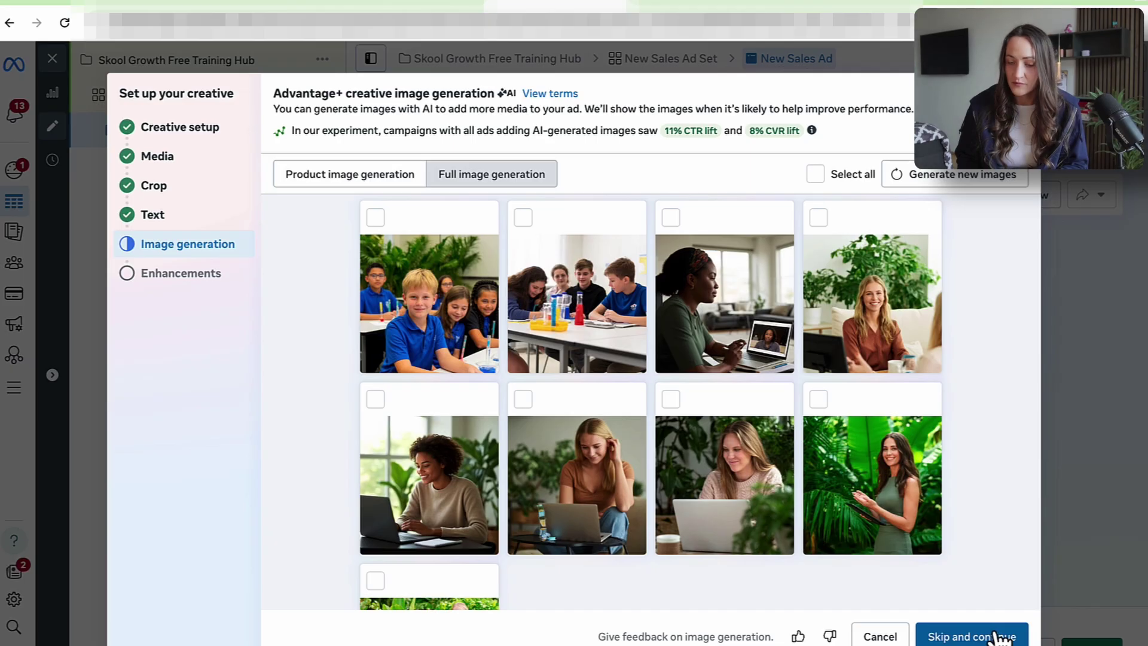
pyautogui.click(983, 637)
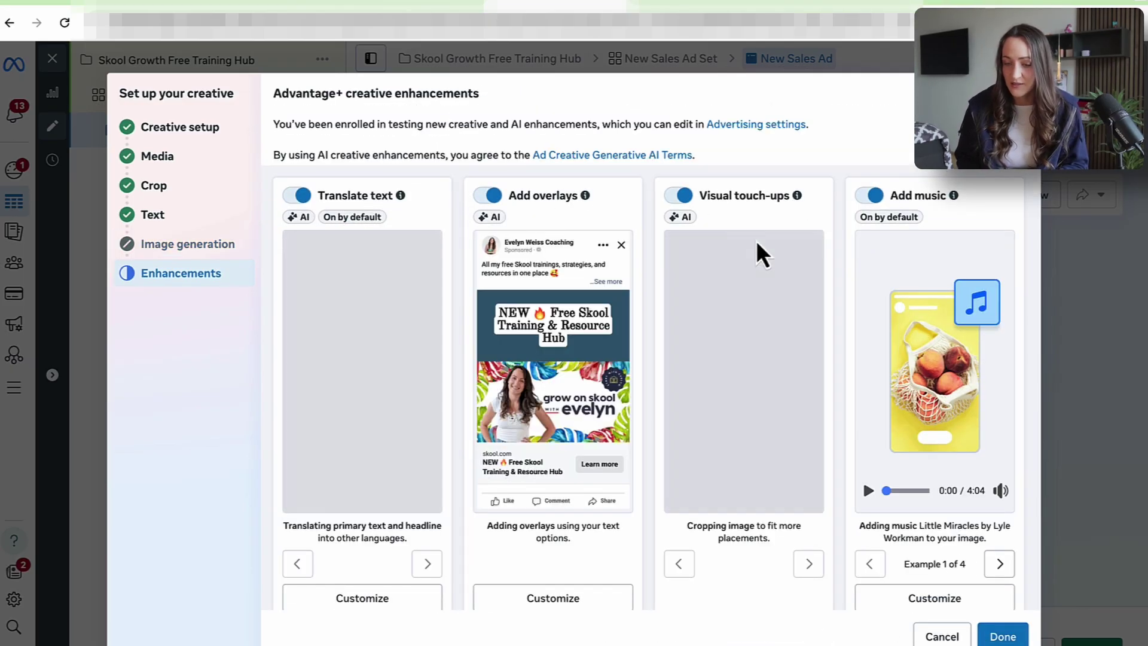
pyautogui.scroll(-5, 758, 281)
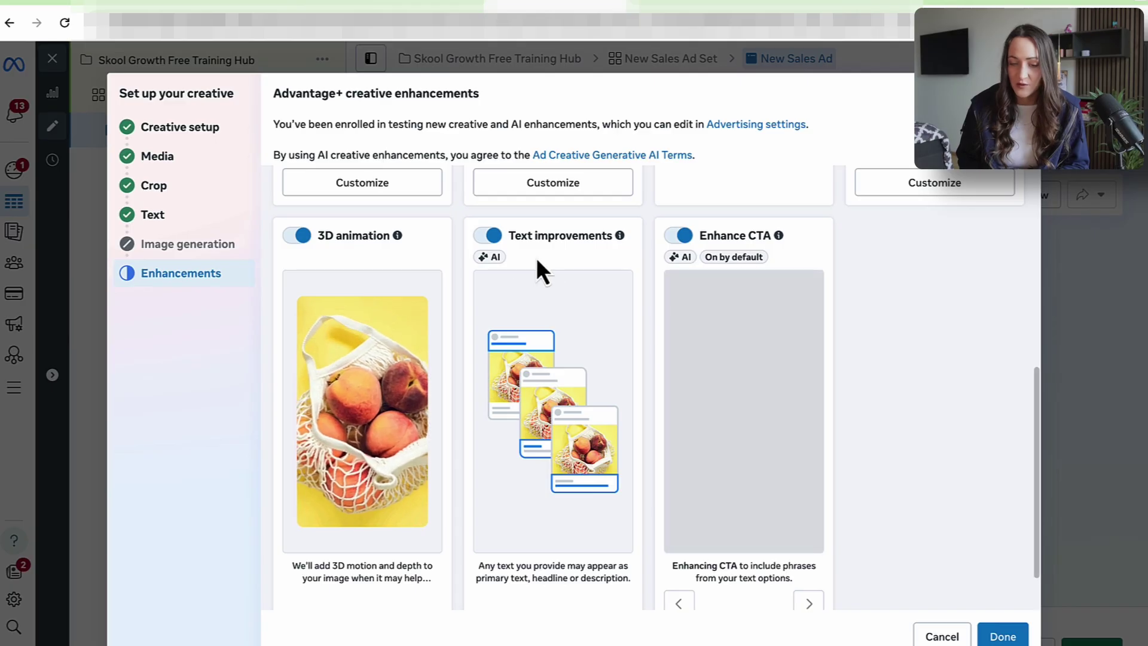
pyautogui.click(488, 236)
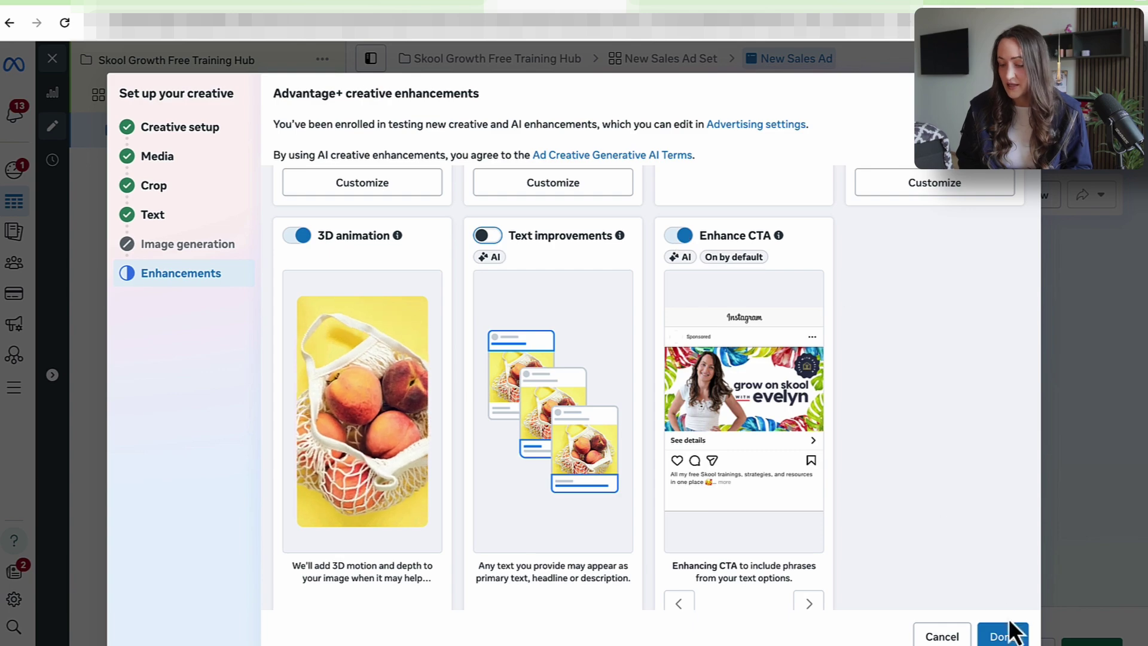
# Step: Save the enlarged Skool banner image, publish the image ad, and download the talking-head video
pyautogui.click(1002, 637)
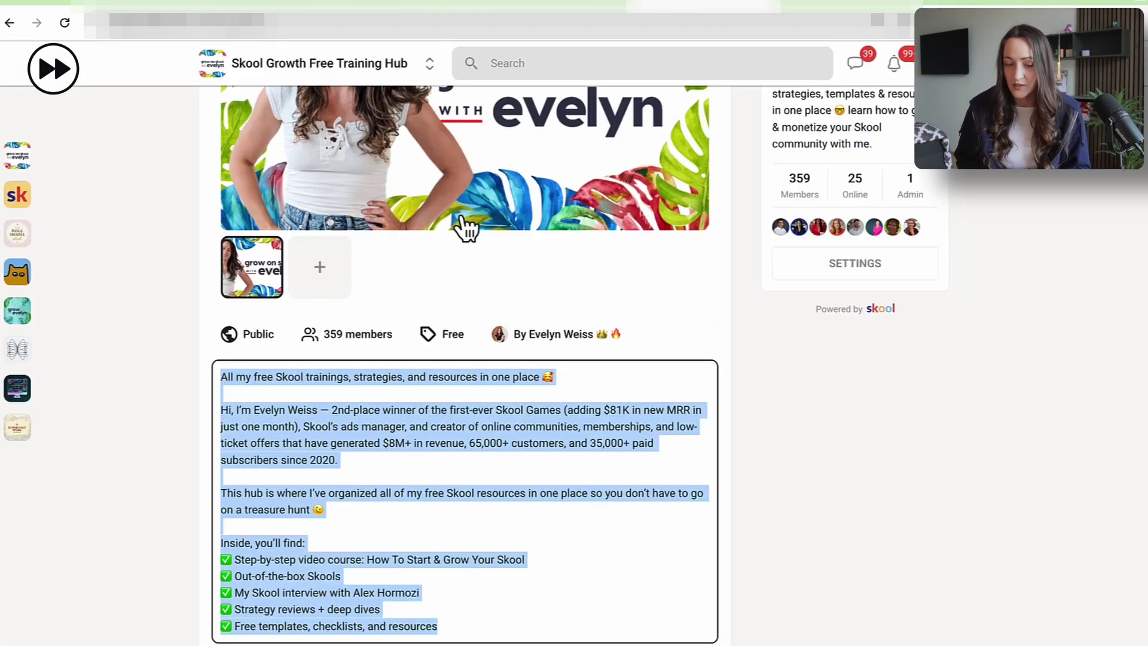
pyautogui.click(466, 227)
pyautogui.rightClick(452, 362)
pyautogui.click(525, 414)
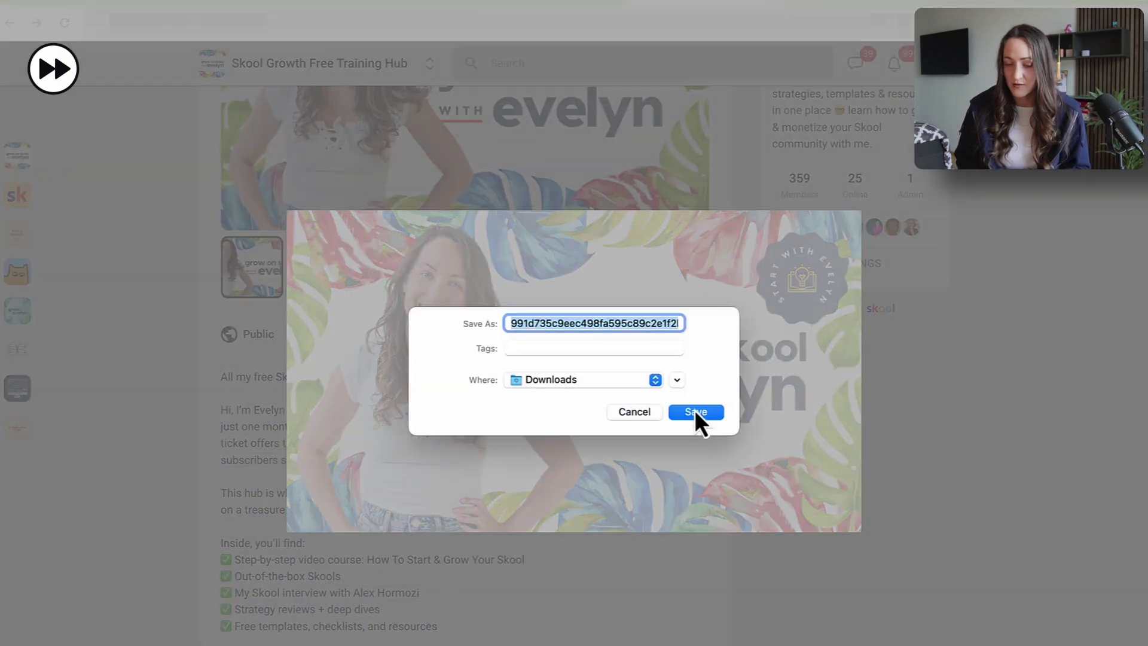
pyautogui.click(695, 410)
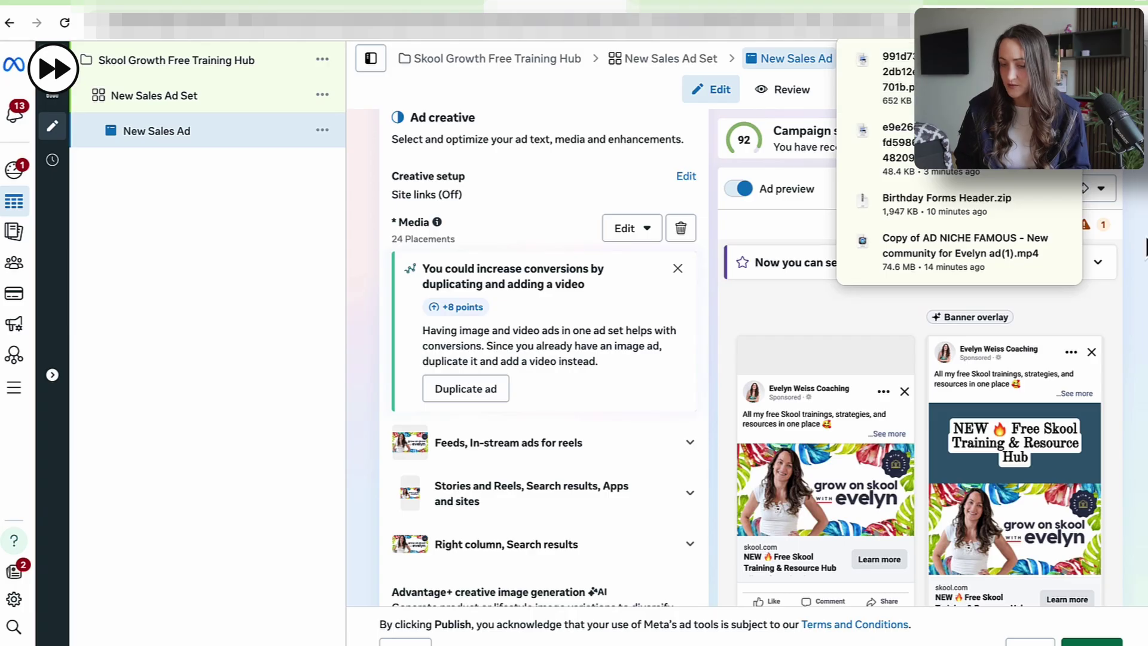
pyautogui.click(1091, 641)
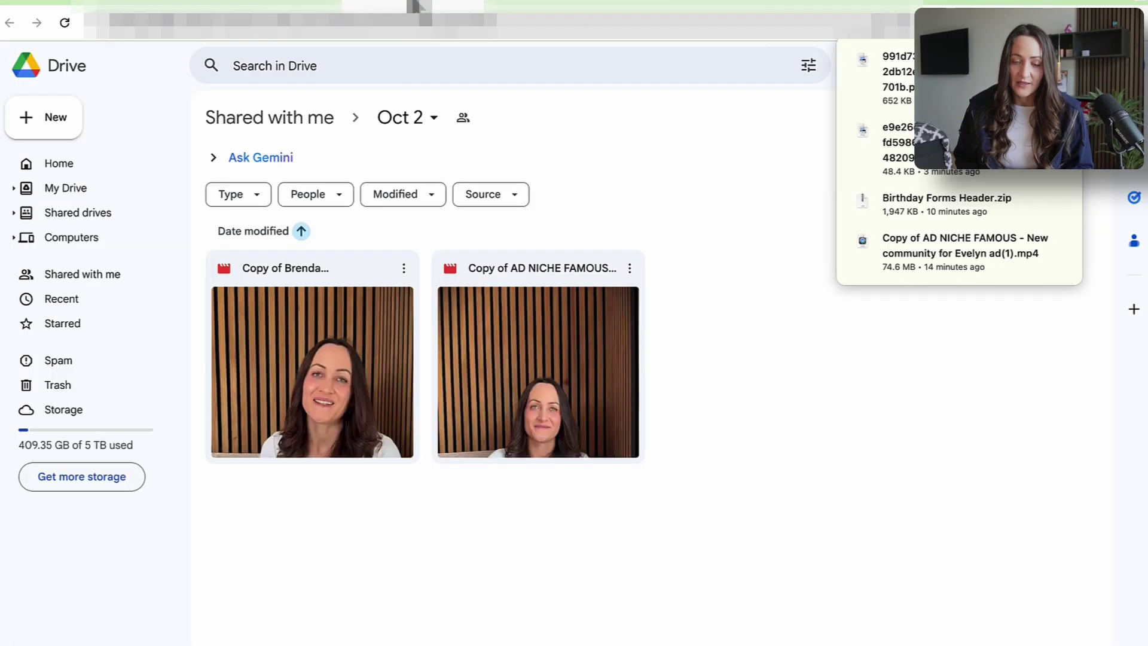
pyautogui.click(630, 269)
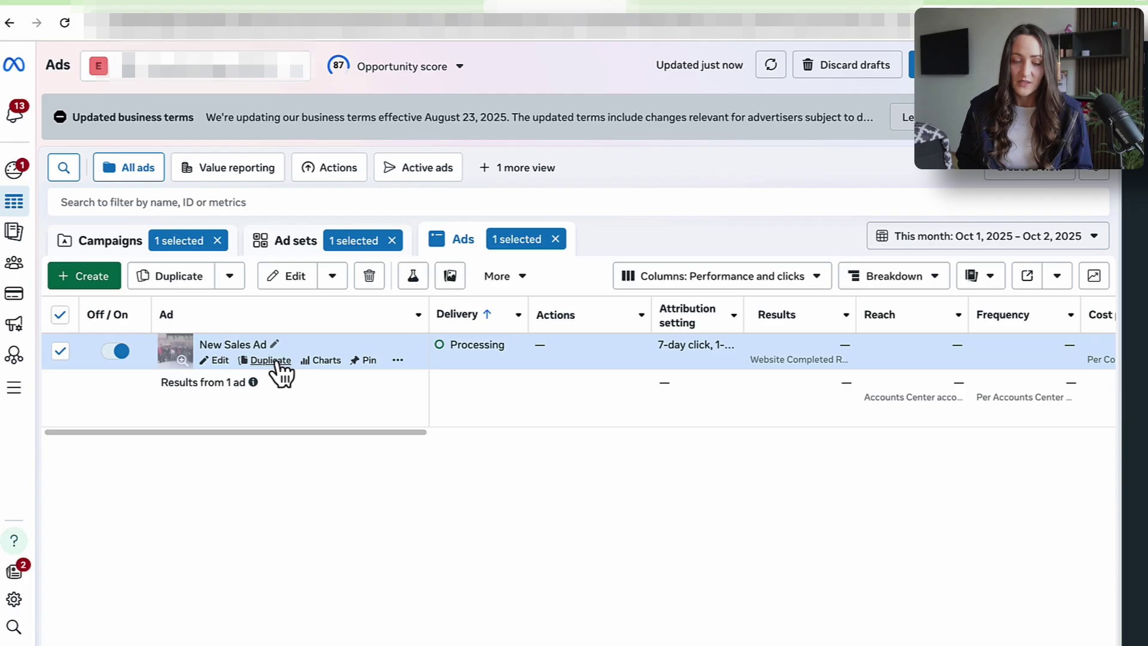
# Step: Duplicate the image ad once into its original campaign and delete the image from the copy
pyautogui.click(280, 362)
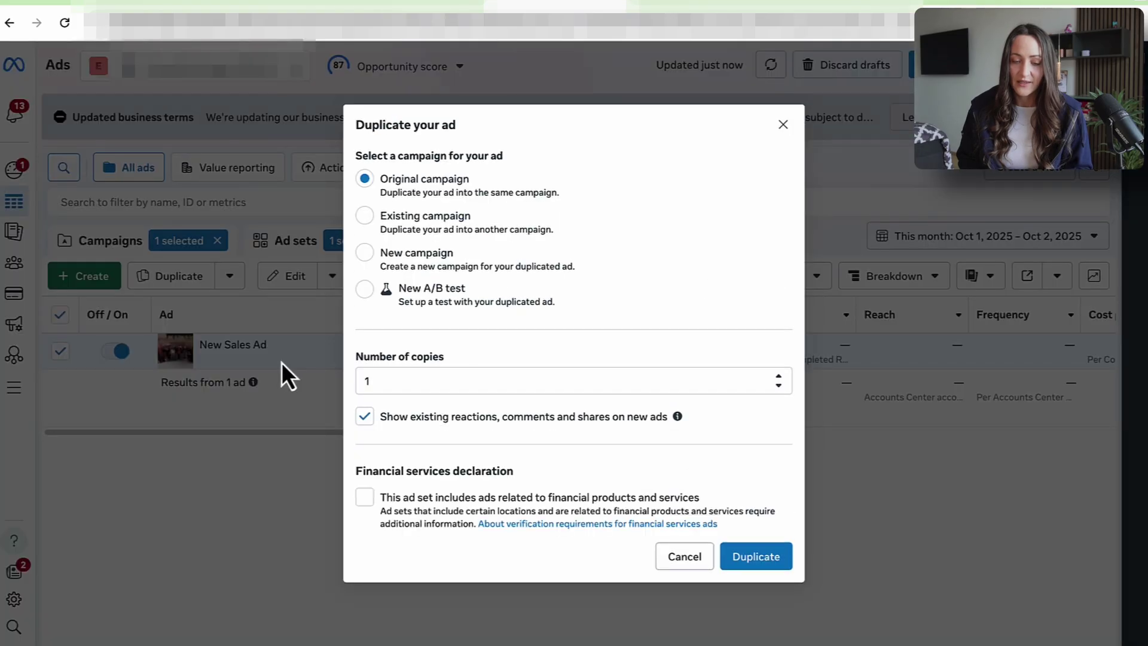
pyautogui.click(751, 559)
pyautogui.scroll(-15, 544, 185)
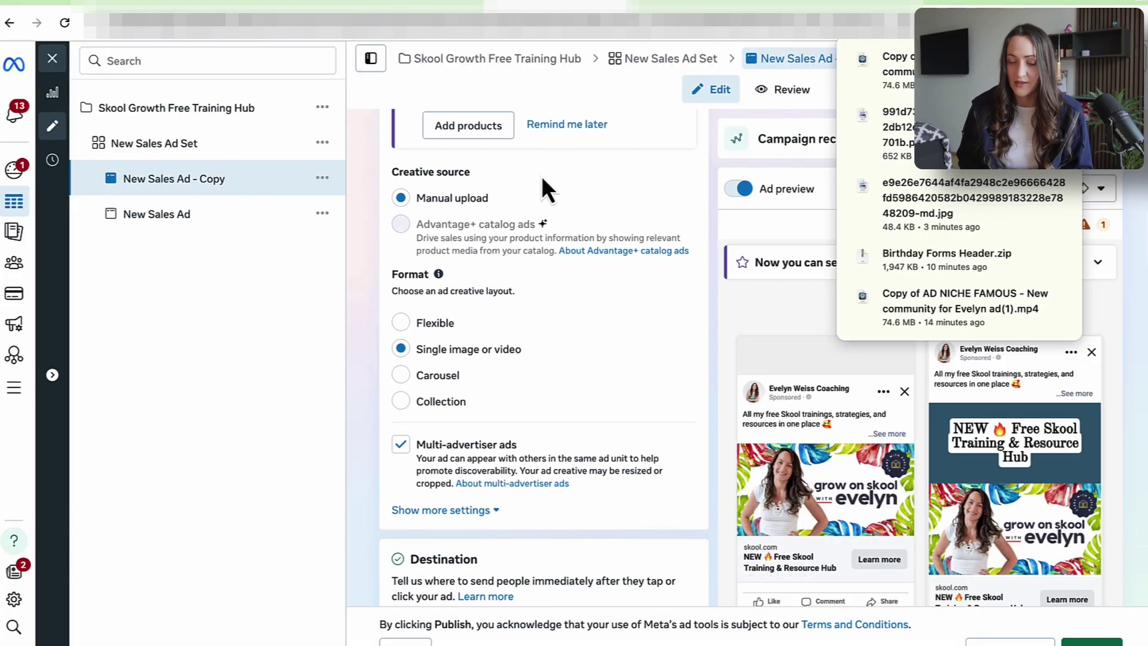
pyautogui.scroll(-6, 541, 176)
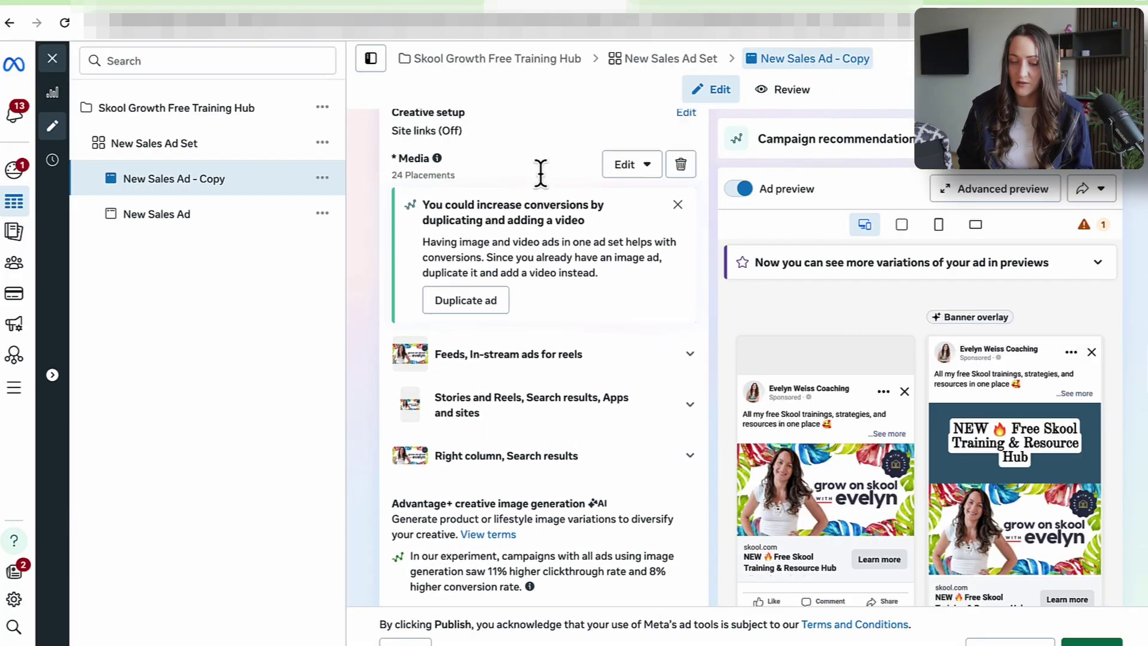
pyautogui.click(682, 190)
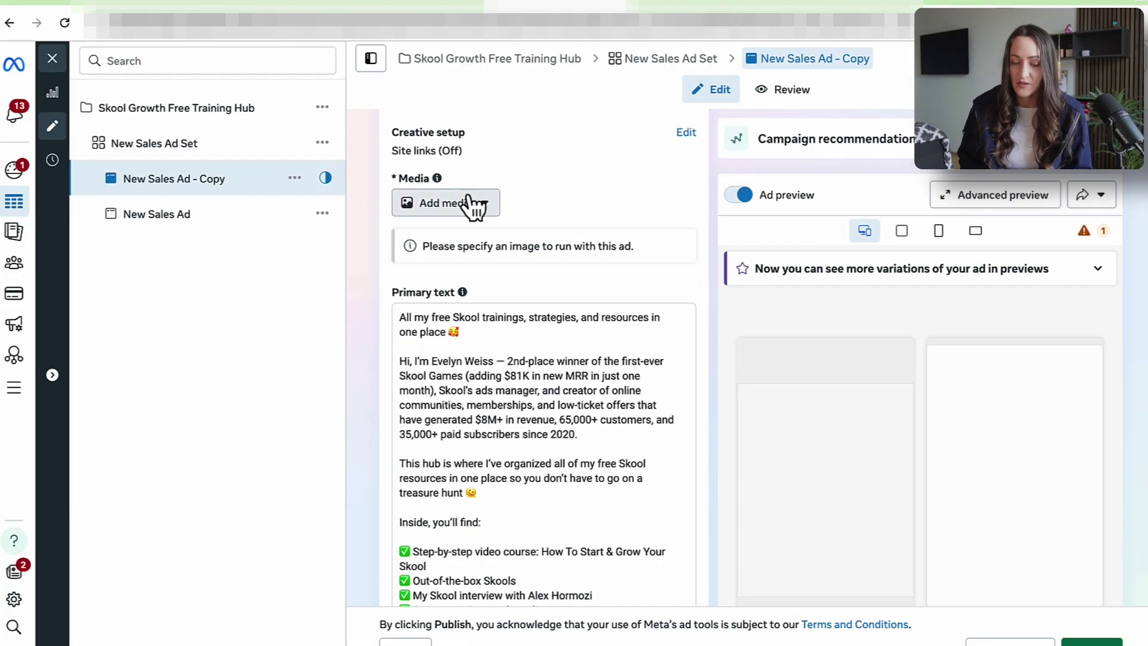
pyautogui.click(470, 204)
pyautogui.click(464, 209)
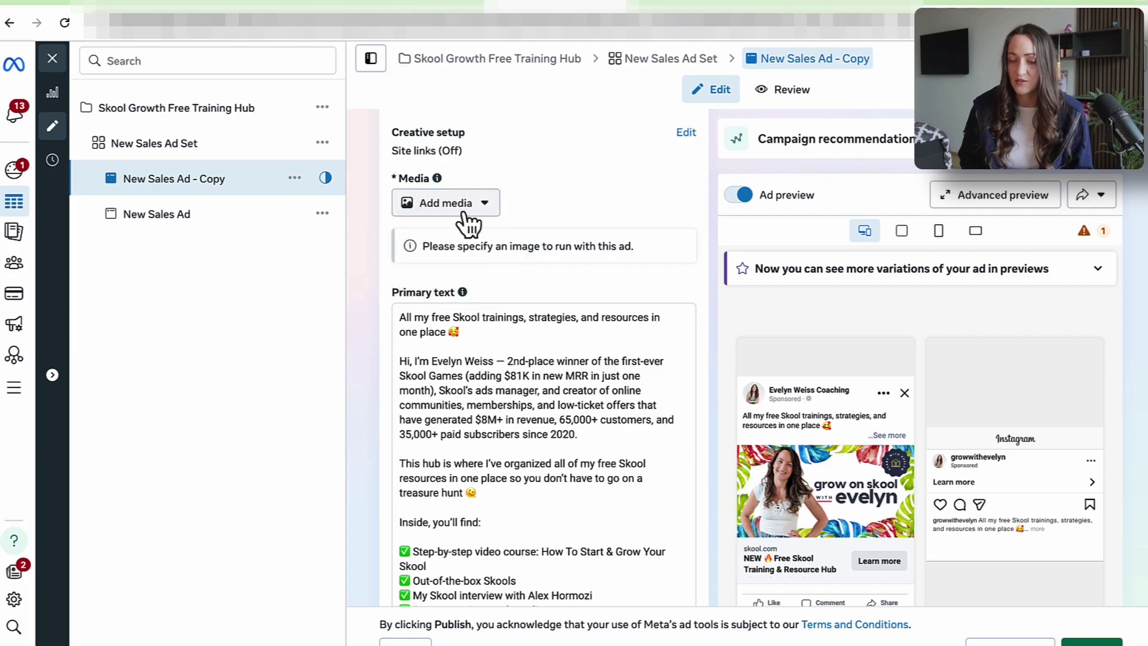
pyautogui.scroll(-3, 665, 191)
pyautogui.scroll(3, 568, 200)
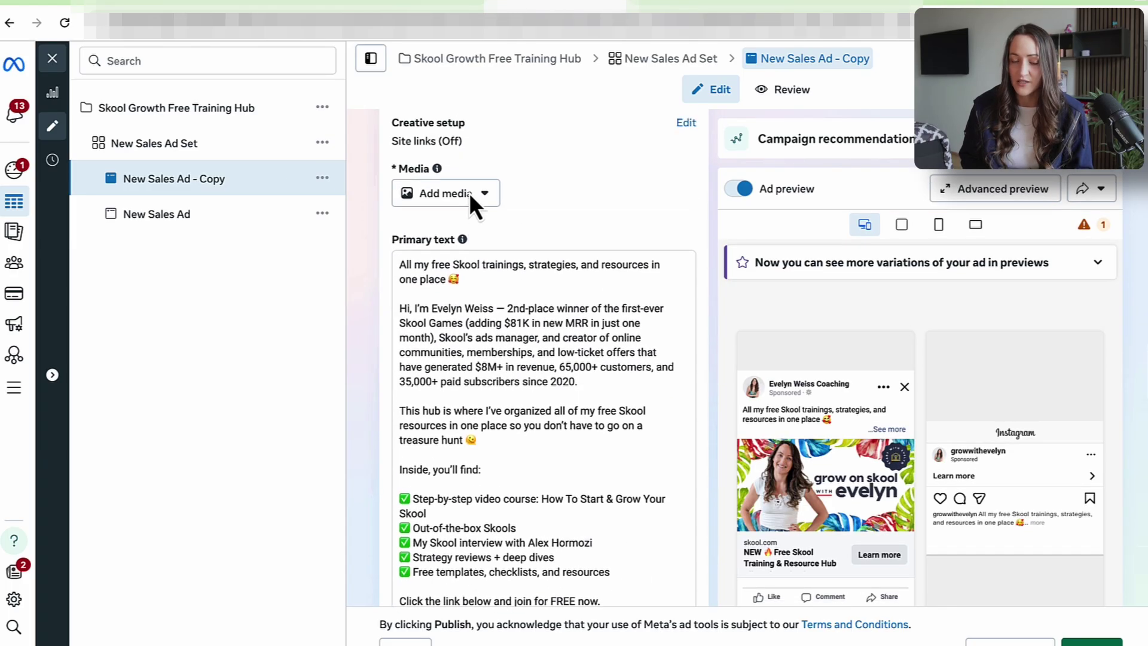
# Step: Add the downloaded talking-head MP4 as the copy's video and continue to trimming
pyautogui.click(469, 227)
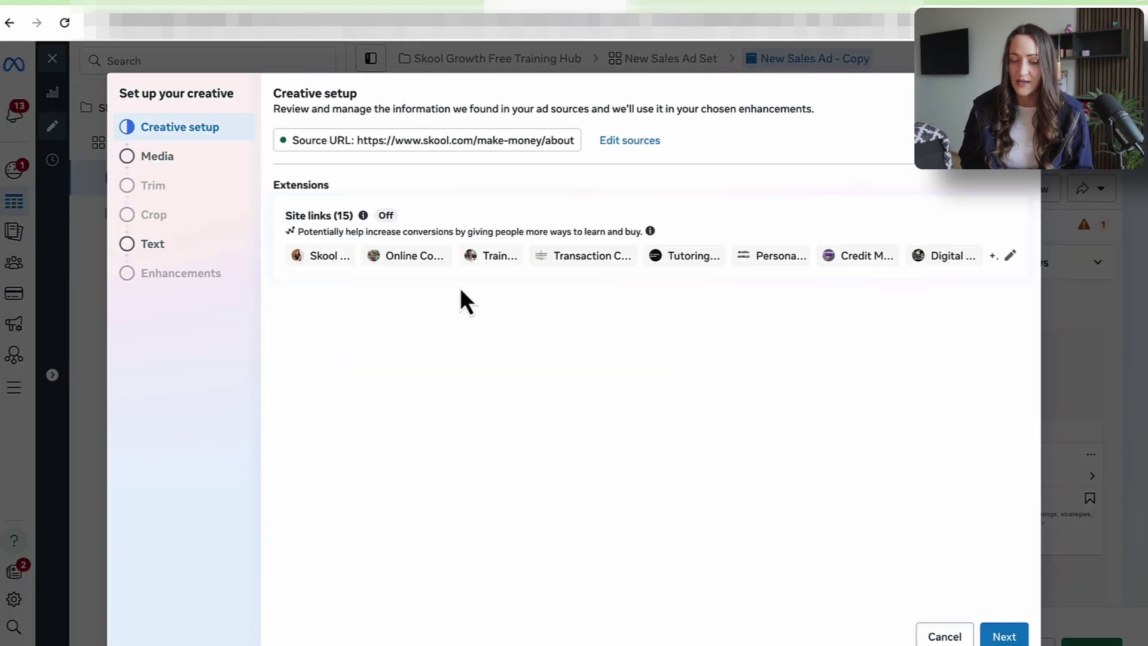
pyautogui.click(1004, 637)
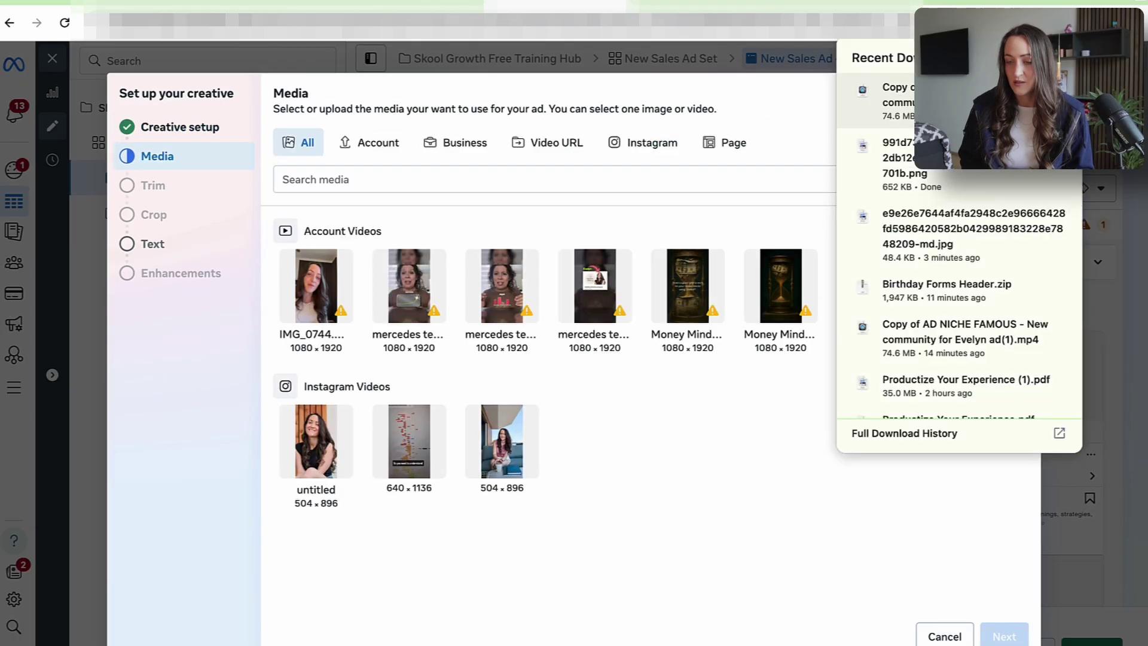
pyautogui.moveTo(956, 101); pyautogui.dragTo(622, 297)
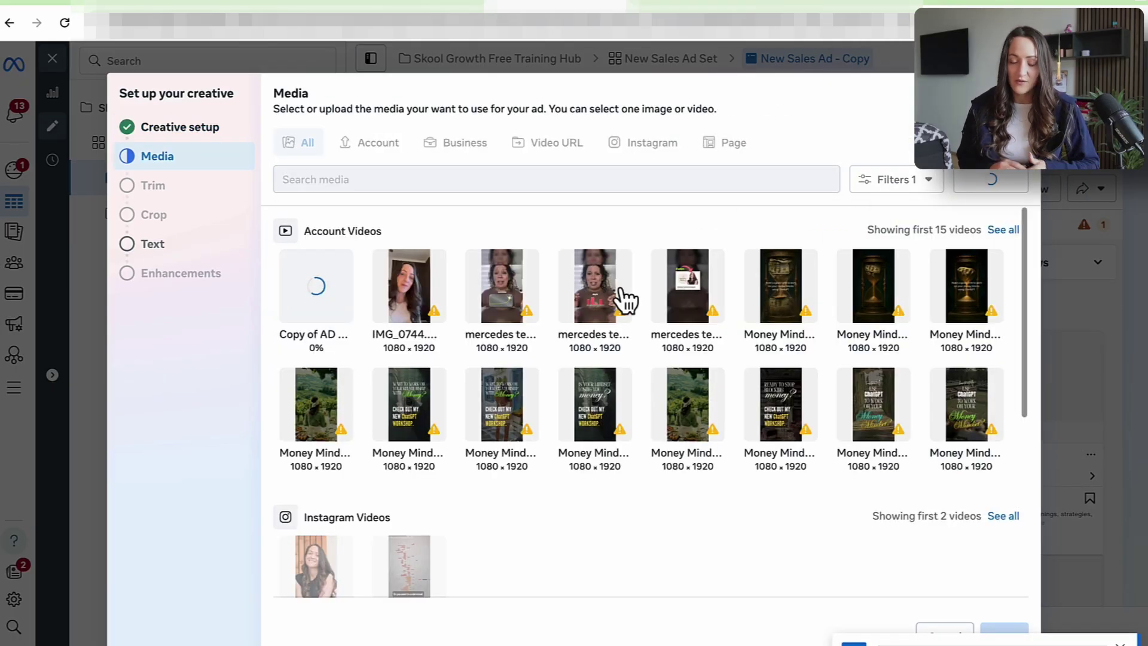
pyautogui.click(1011, 636)
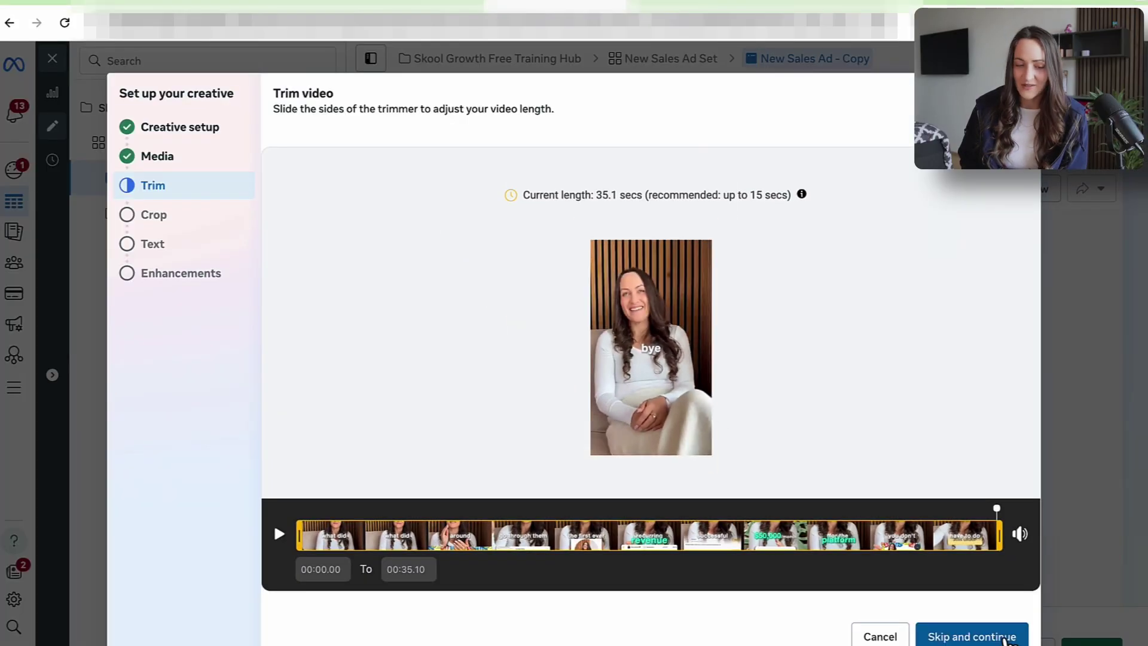
# Step: Keep the video's full length, original crops and existing ad text unchanged
pyautogui.click(1008, 638)
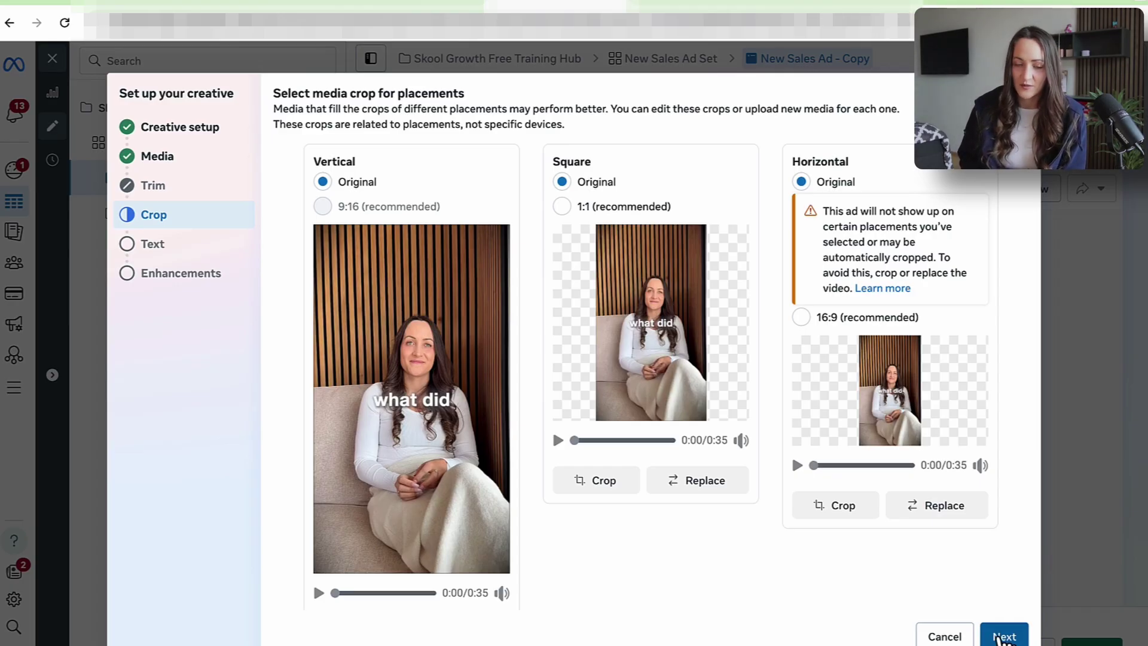
pyautogui.click(997, 638)
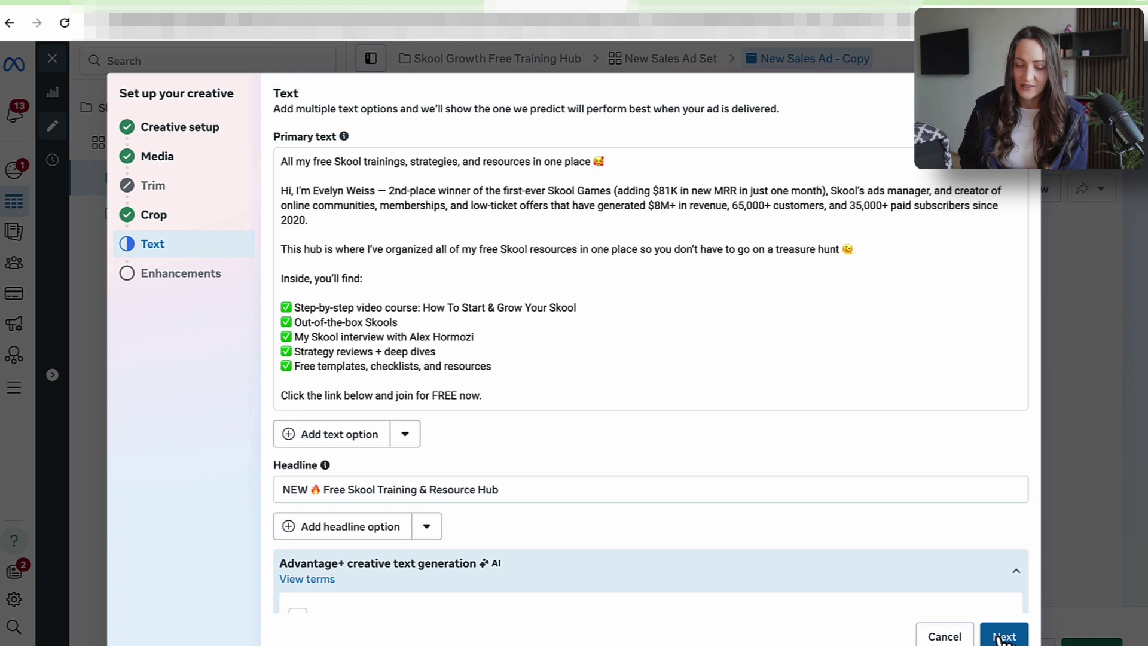
pyautogui.click(1000, 637)
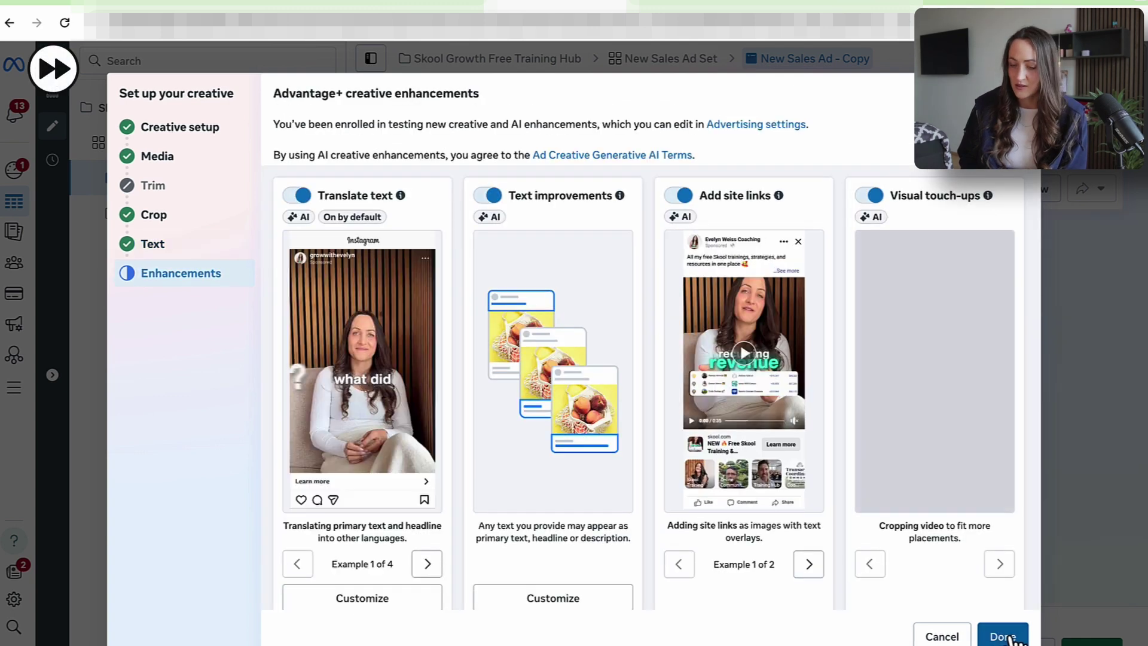
# Step: Turn off the Add site links enhancement and finish the video creative setup
pyautogui.click(678, 195)
pyautogui.click(676, 361)
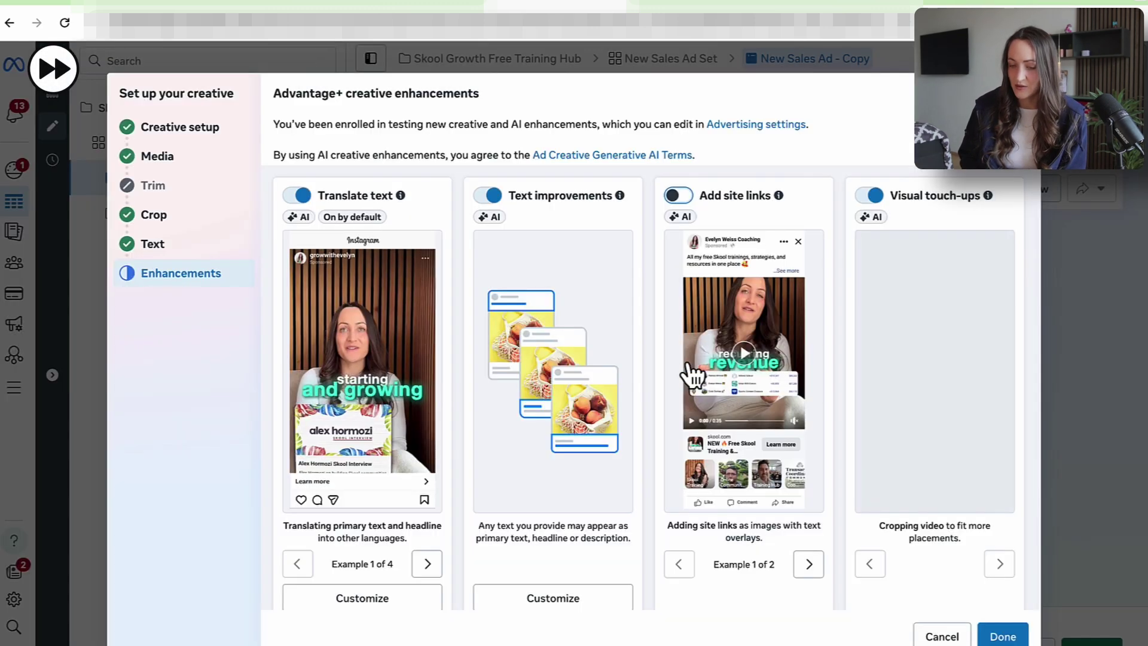
pyautogui.click(997, 638)
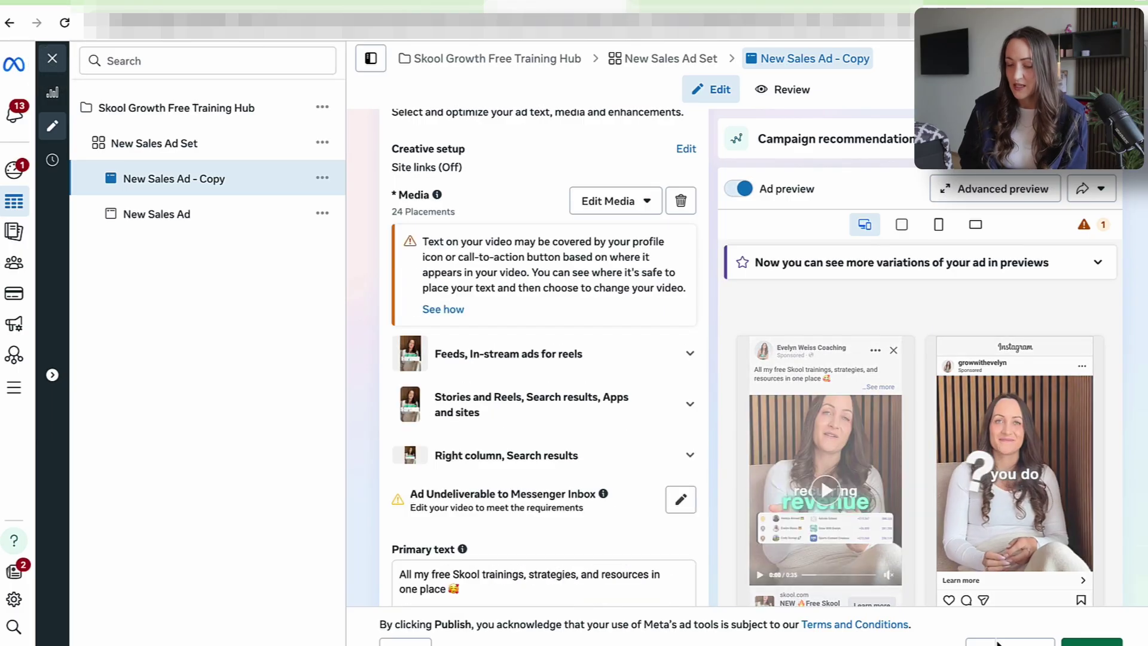
pyautogui.scroll(-15, 644, 495)
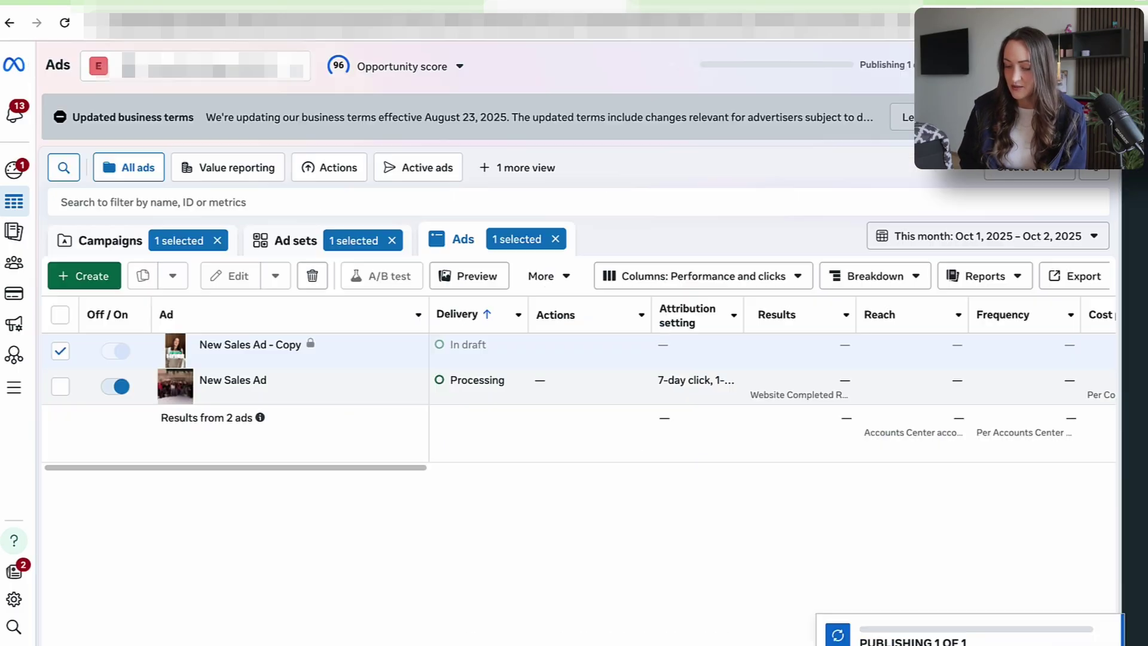
# Step: Publish the New Sales Ad - Copy video ad so it shows as Processing
pyautogui.click(1091, 642)
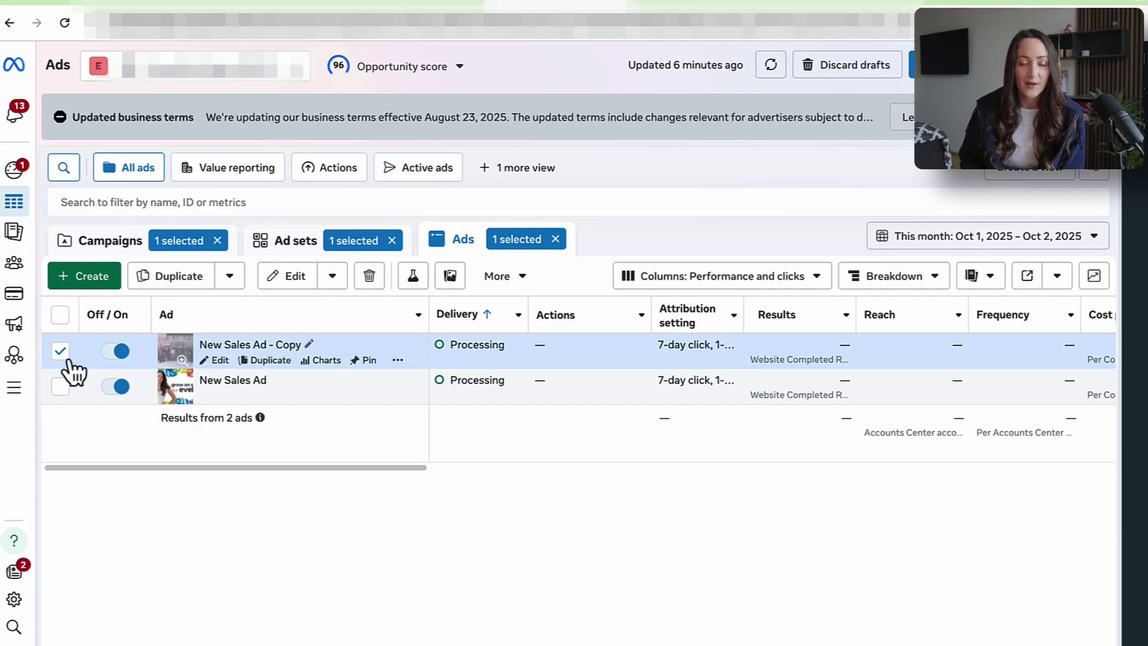
# Step: Pin the Skool Growth Free Training Hub campaign to the top of the Campaigns list and refresh
pyautogui.click(66, 358)
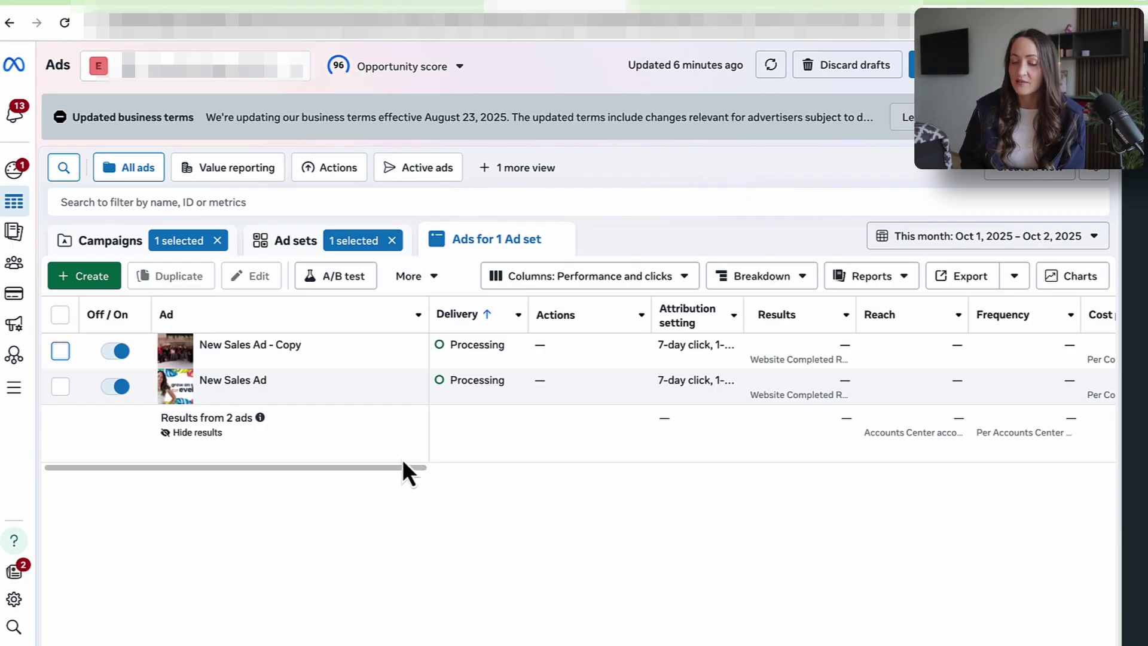
pyautogui.click(112, 242)
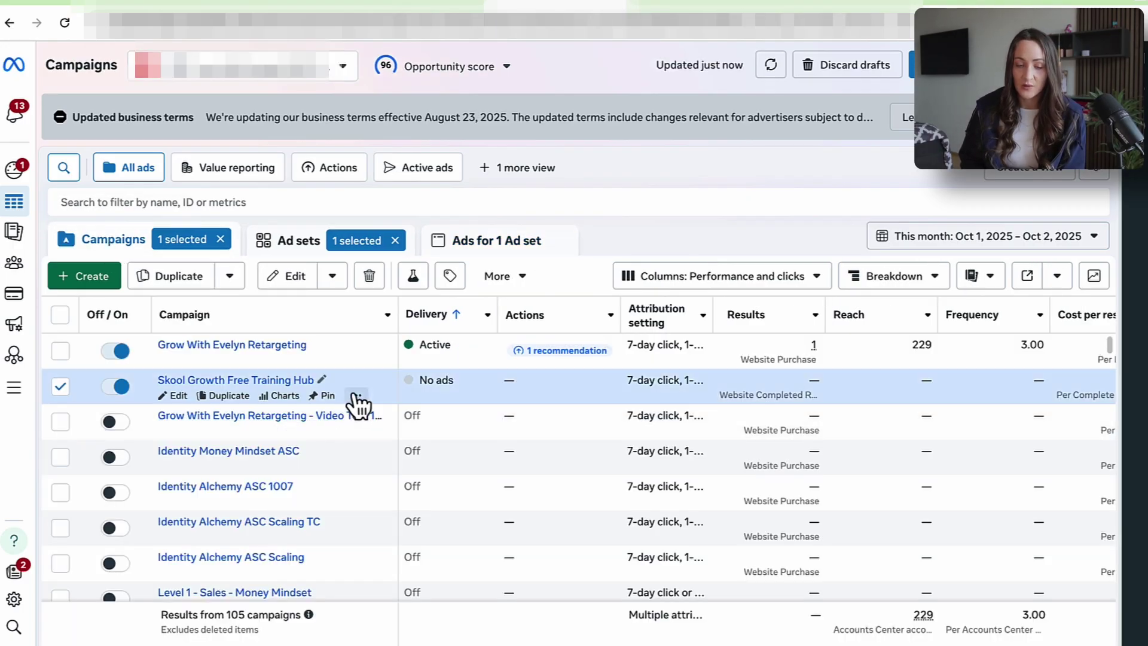
pyautogui.click(356, 397)
pyautogui.click(323, 395)
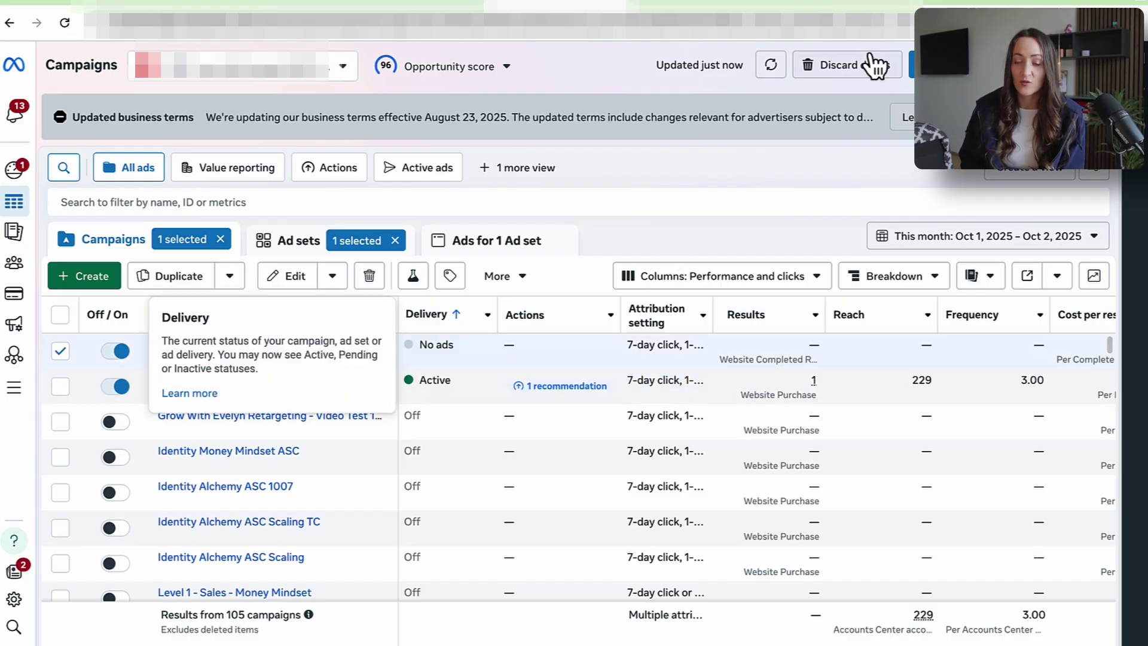
pyautogui.click(778, 67)
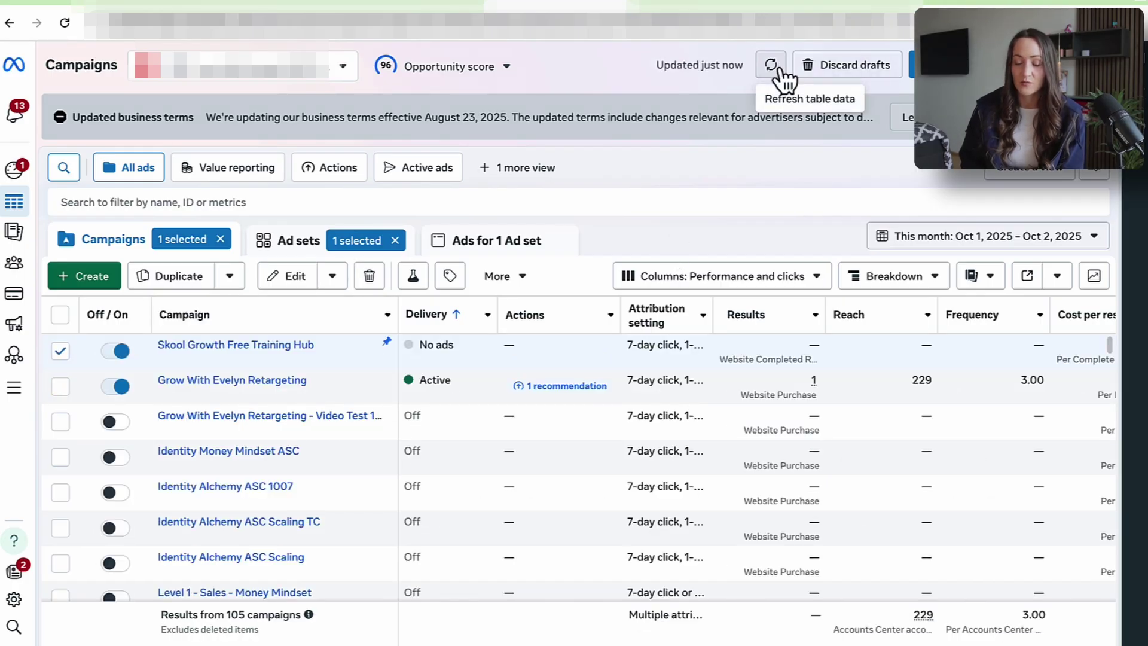
# Step: Check the campaign's ad set and ads, then return to the campaigns list
pyautogui.click(218, 342)
pyautogui.click(220, 343)
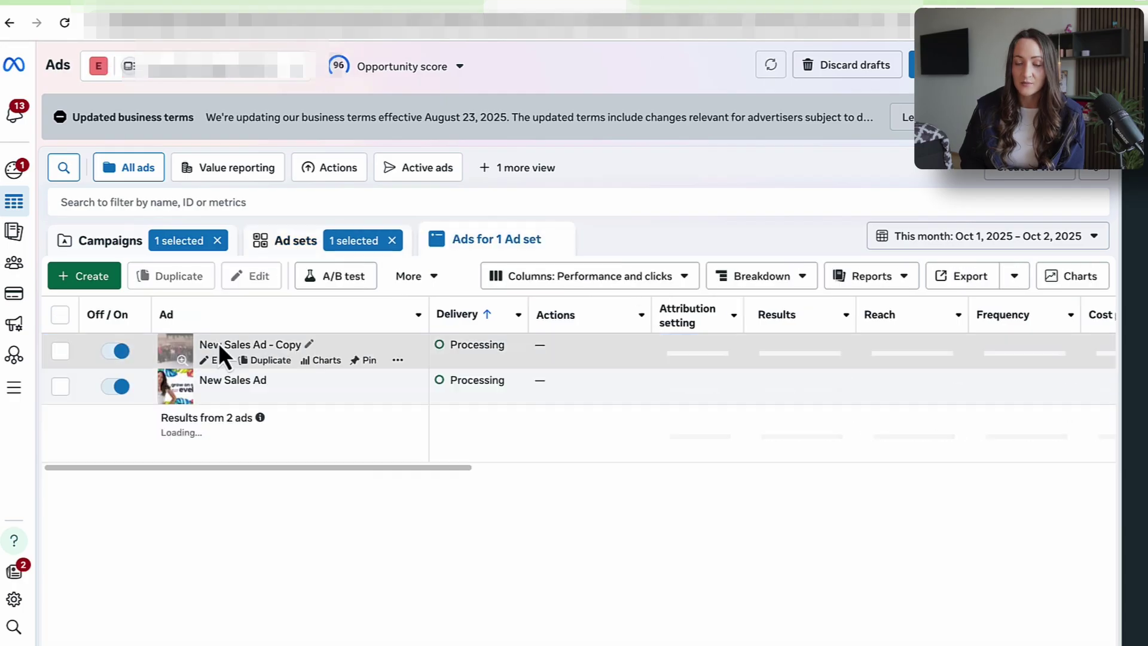
pyautogui.click(118, 246)
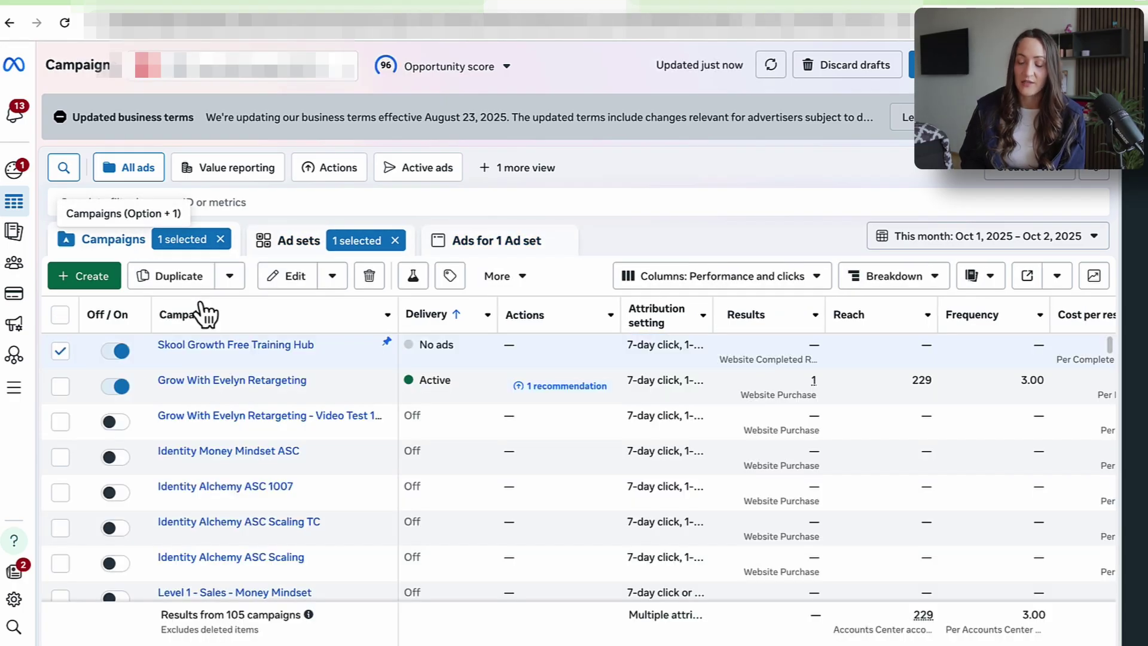